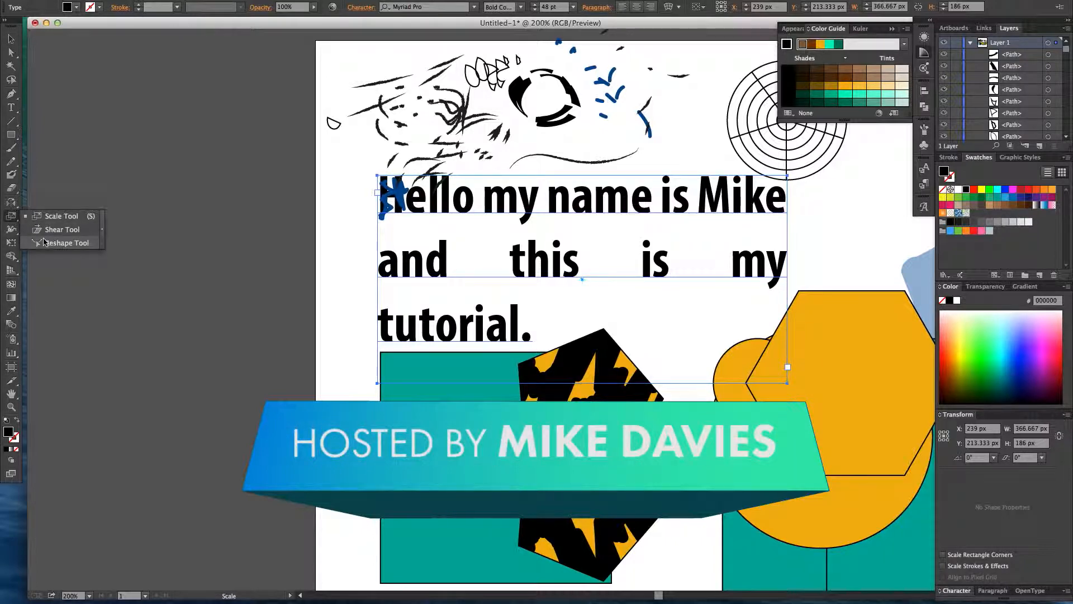
Try to resize the text block freehand with the Scale tool, and undo the stretching
left_click_drag(534, 193, 528, 137)
left_click_drag(280, 199, 278, 193)
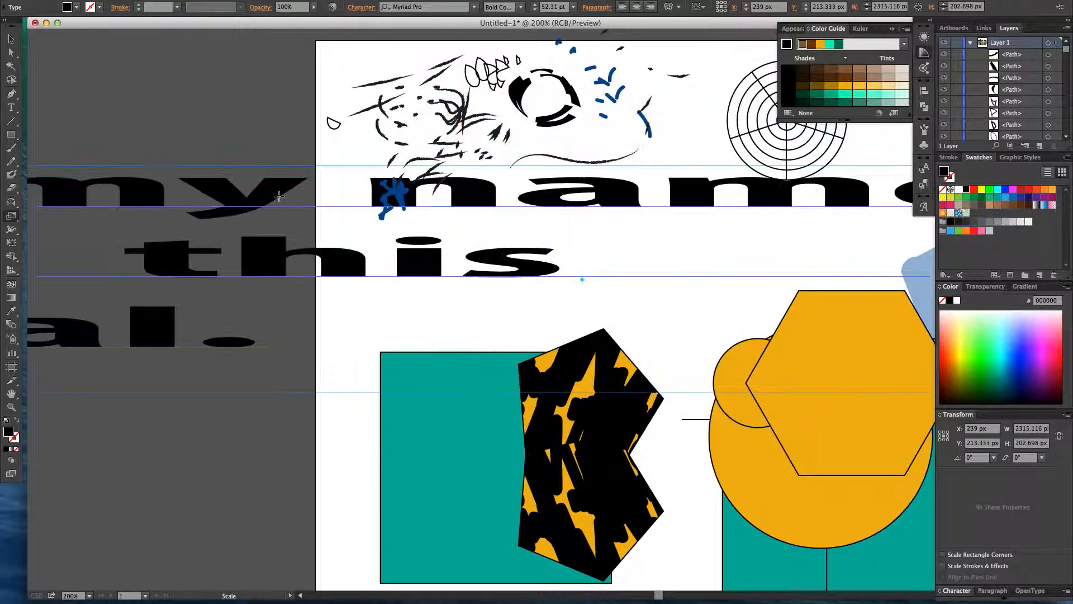
left_click(12, 40)
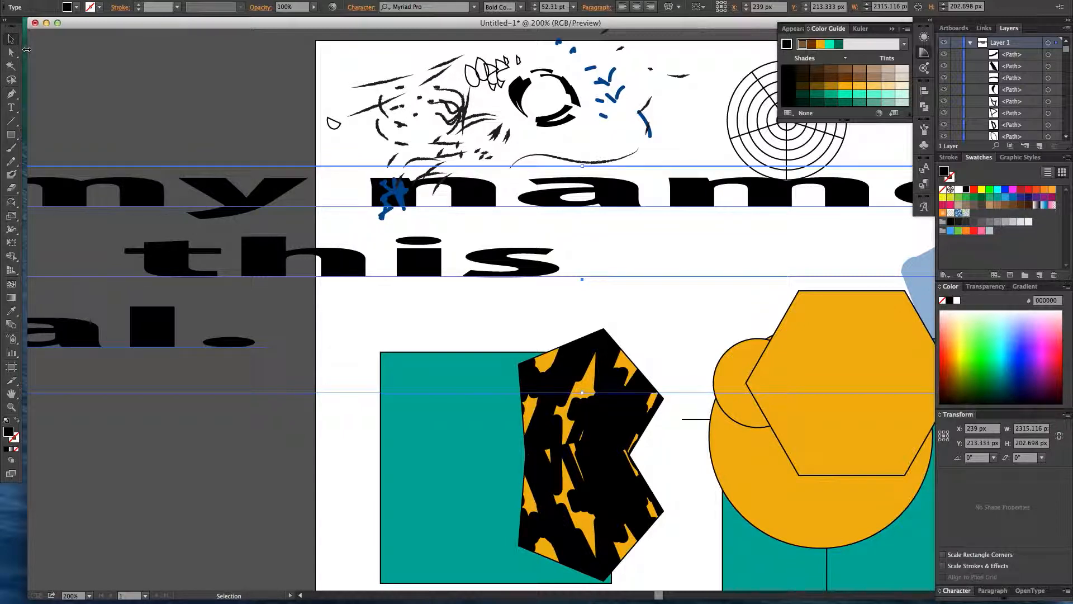
key("super+z")
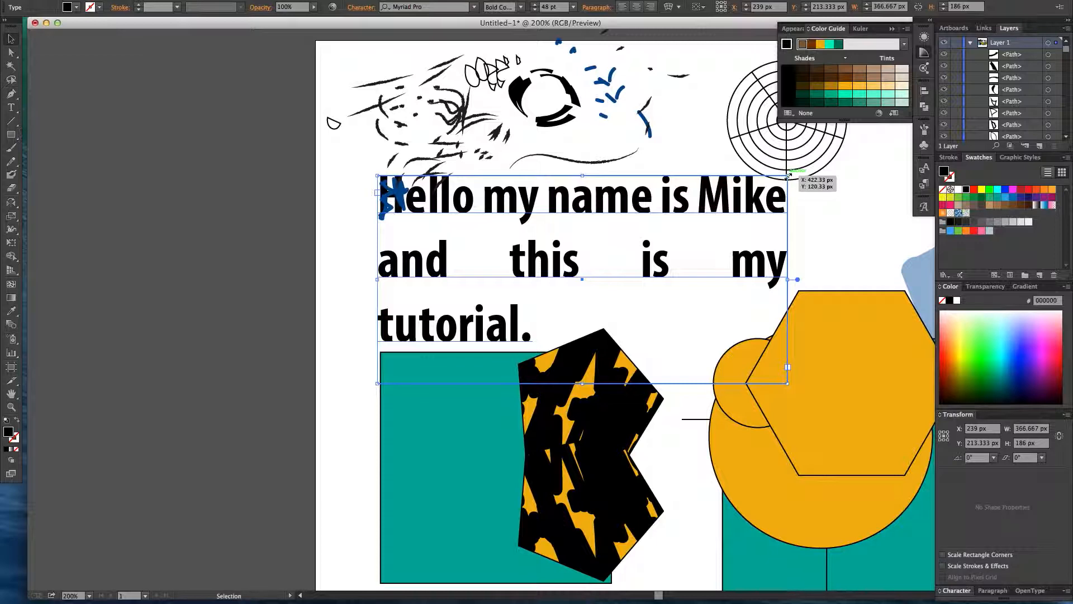
Enlarge the text frame about its centre to about 406 px wide and 206 px high
left_click_drag(789, 175, 836, 170)
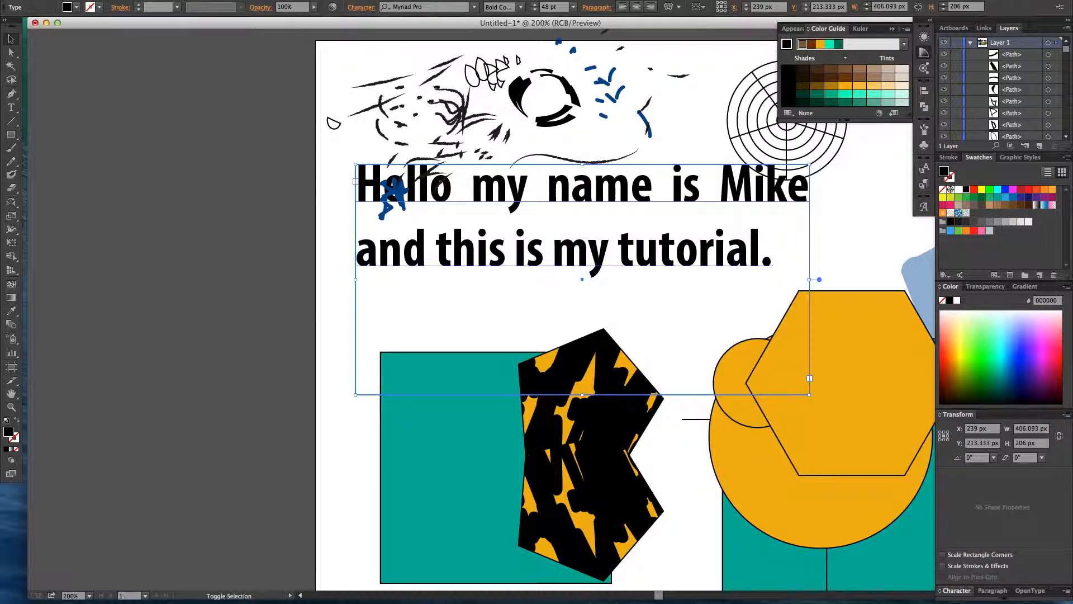
left_click(109, 0)
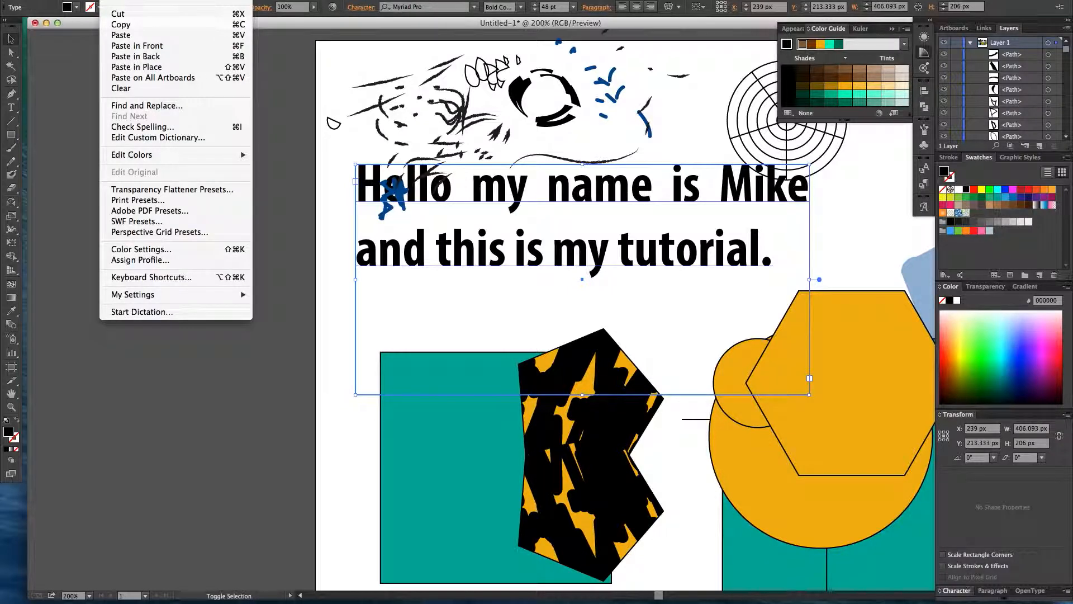
mouse_move(139, 0)
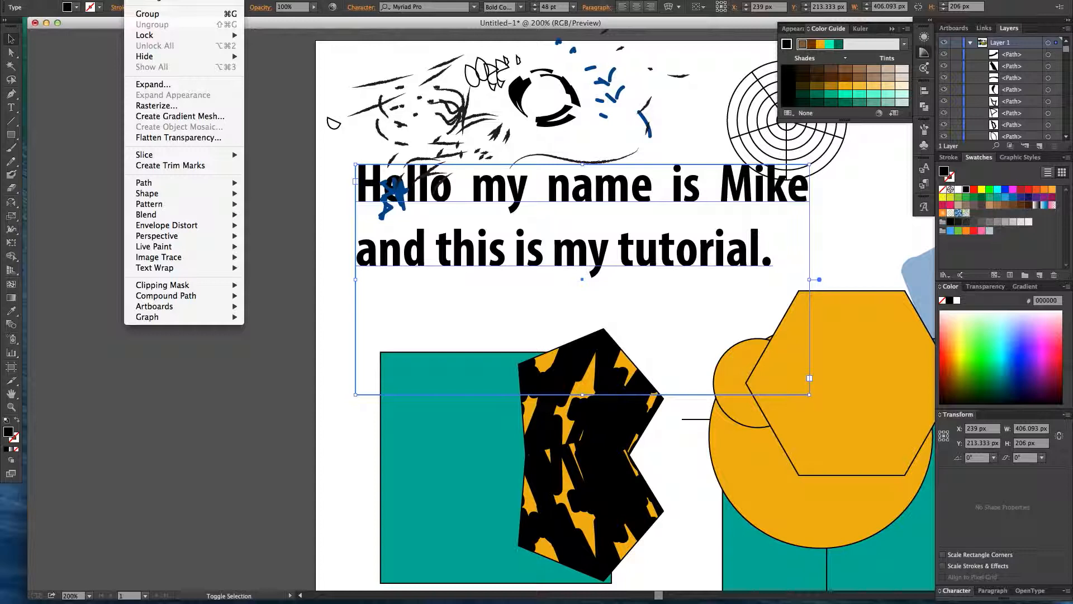
mouse_move(184, 2)
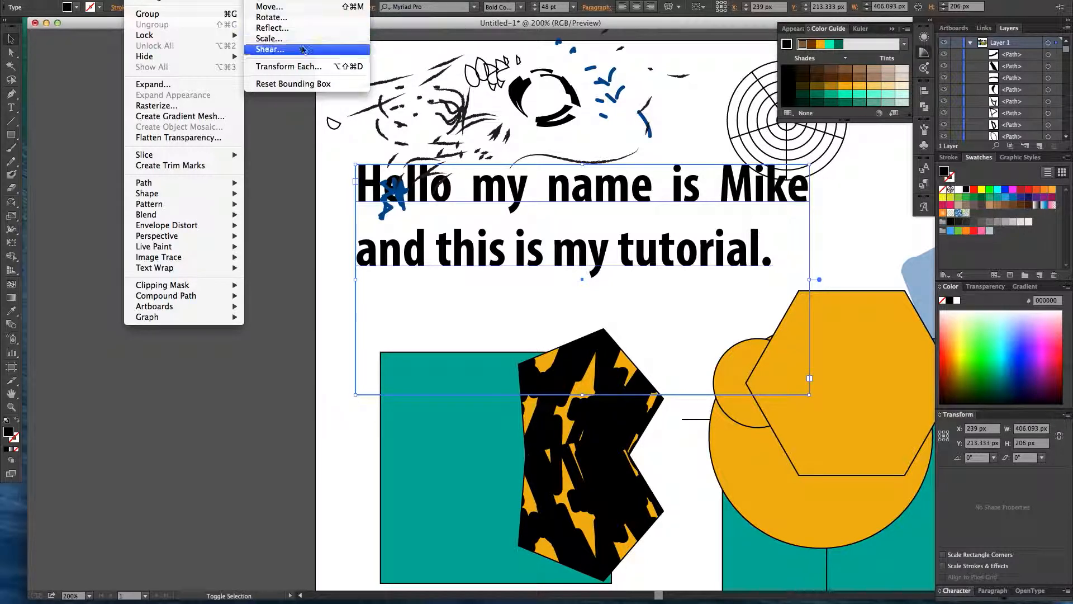
left_click(293, 109)
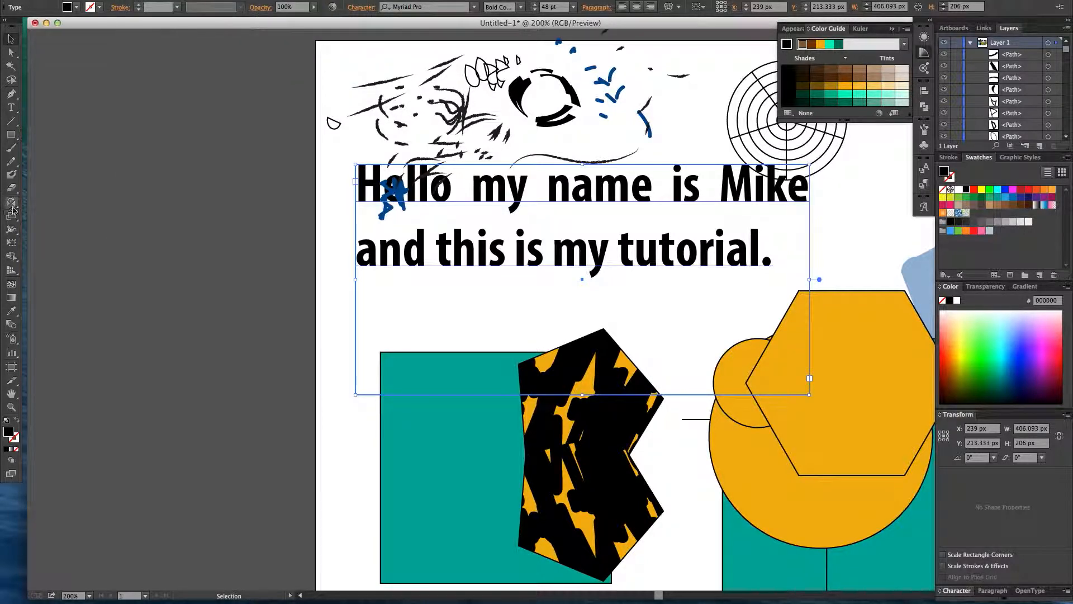
Scale and shear the text block freehand into a right-leaning slant about 459 px wide and 213 px high
left_click(12, 217)
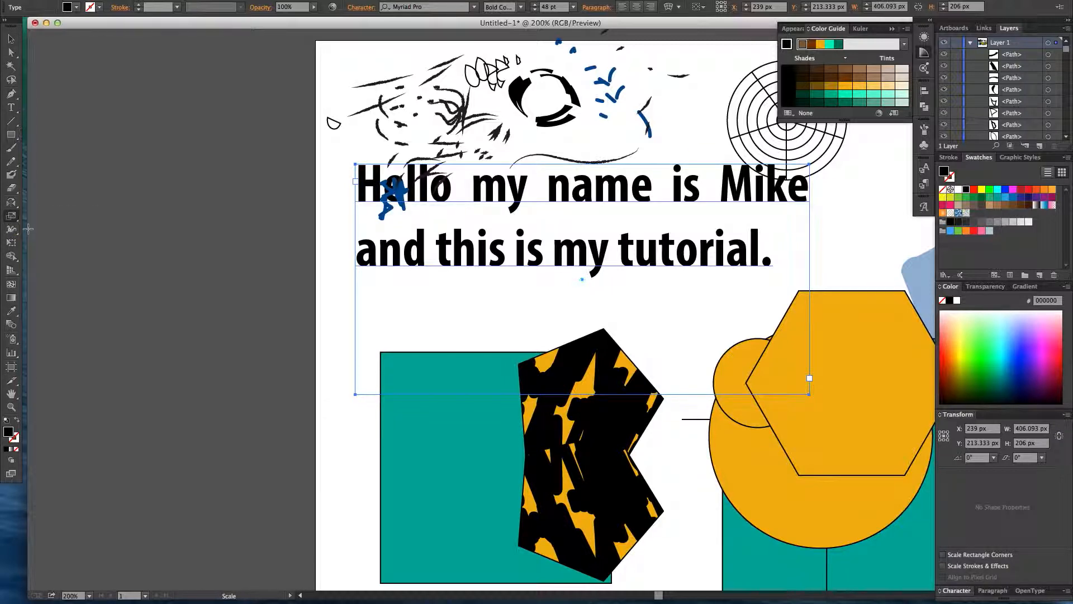
left_click_drag(511, 212, 547, 181)
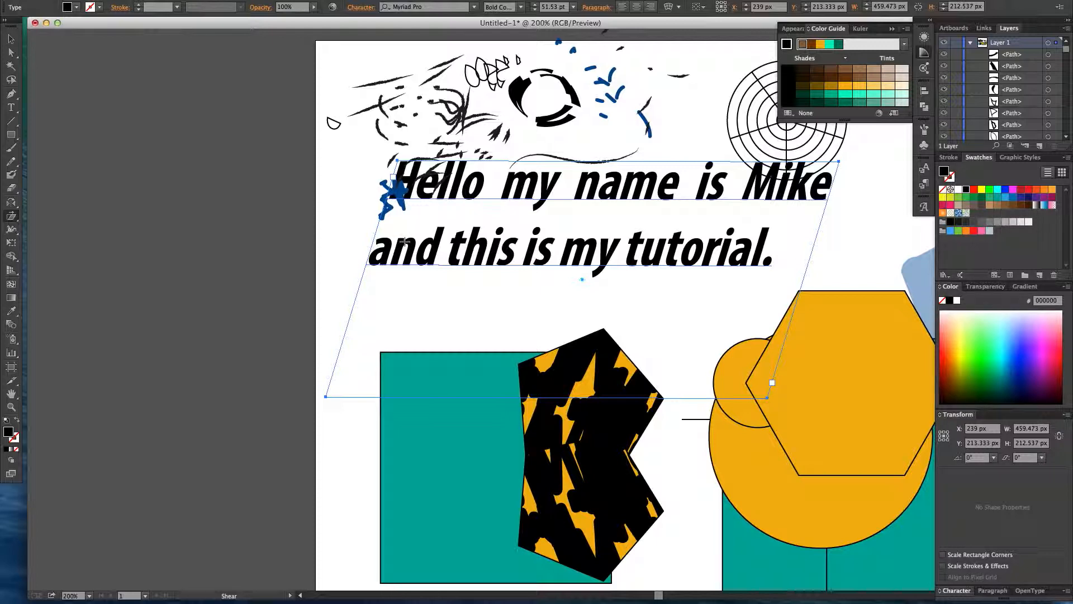
Try to shear the slanted text block further into a steep diagonal, and undo that shear
left_click_drag(461, 193, 531, 198)
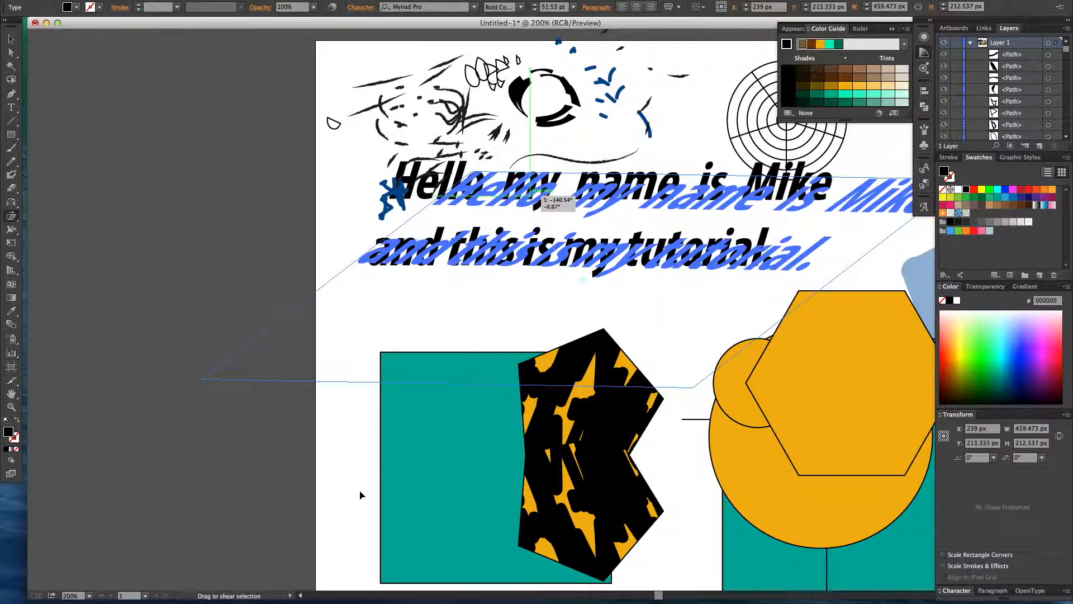
left_click_drag(360, 492, 355, 474)
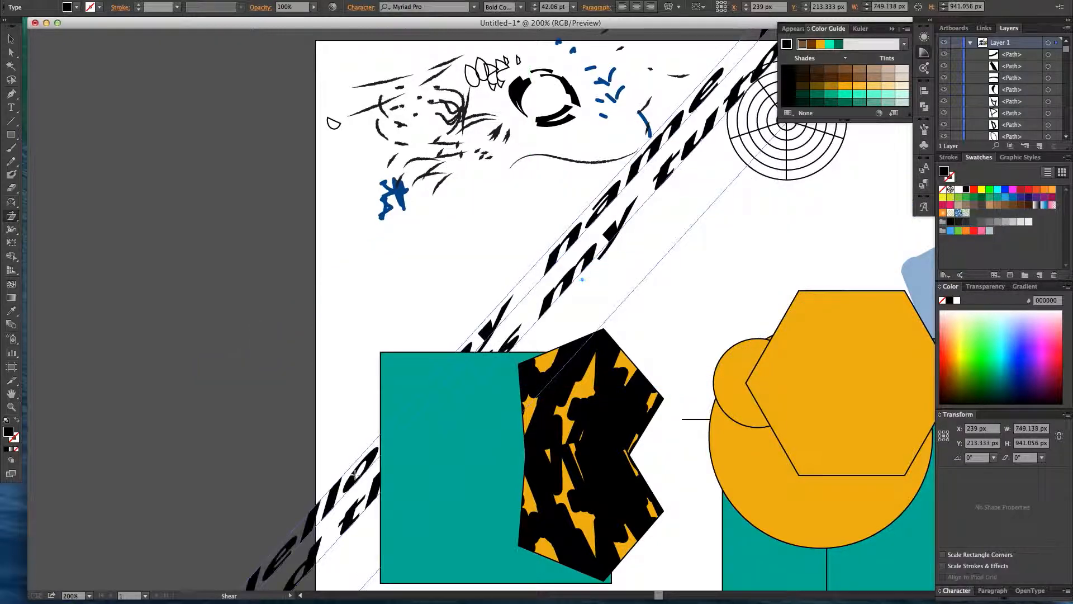
key("super+z")
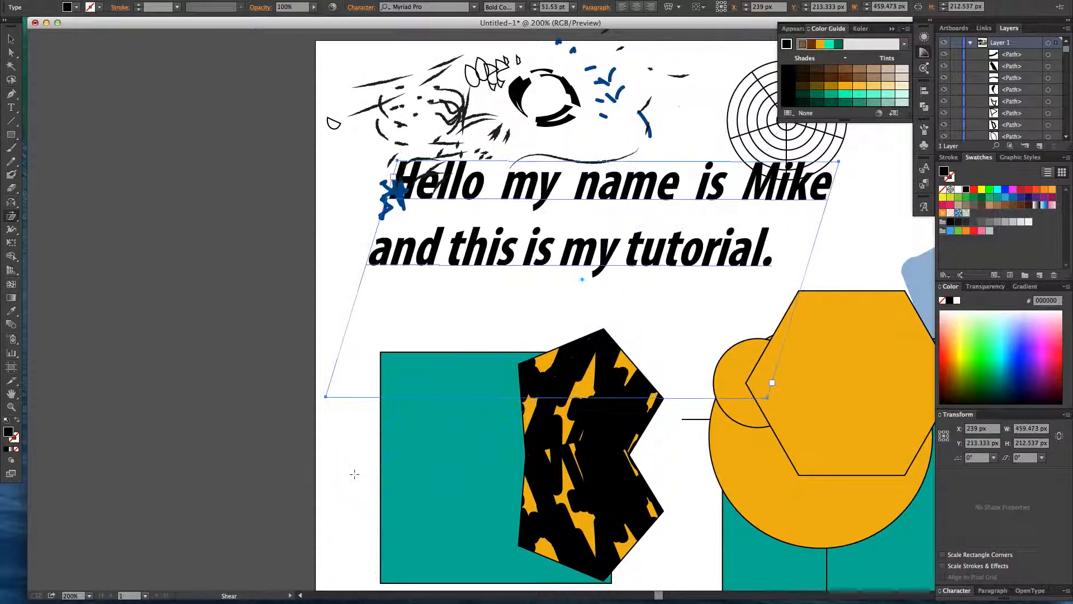
Deselect the text and use the Reshape tool on the teal square's top edge to shift it to about X 134 px, Y 364 px
key("v")
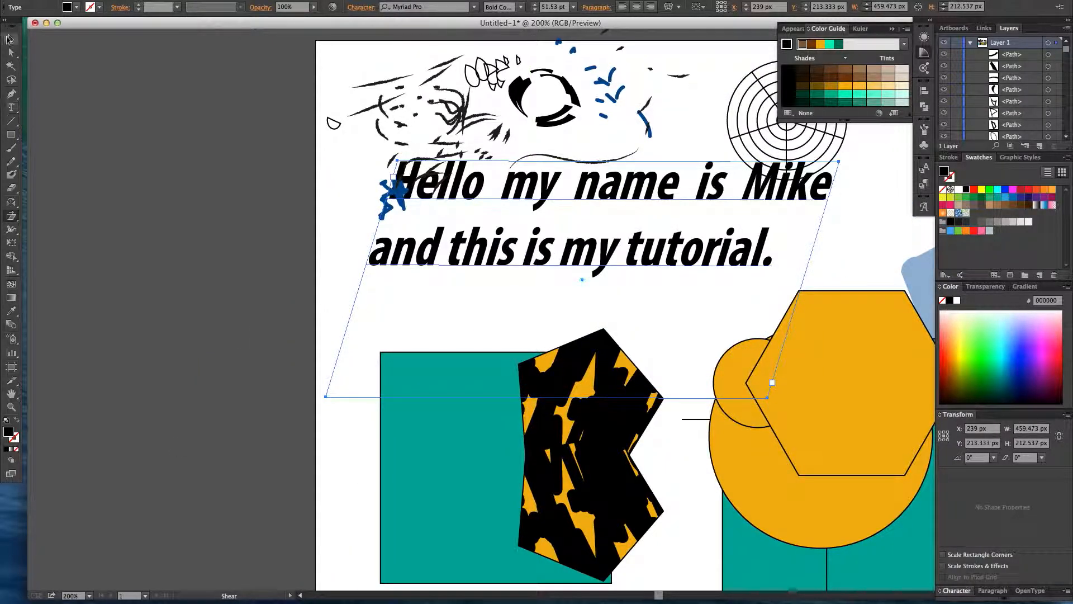
left_click(154, 142)
left_click_drag(11, 216, 42, 225)
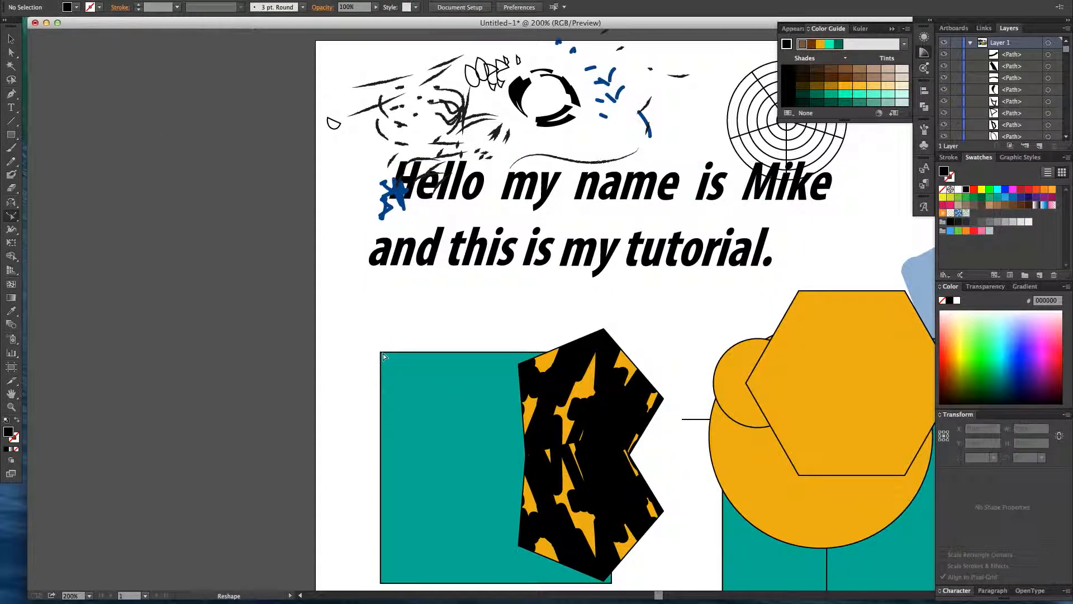
key("v")
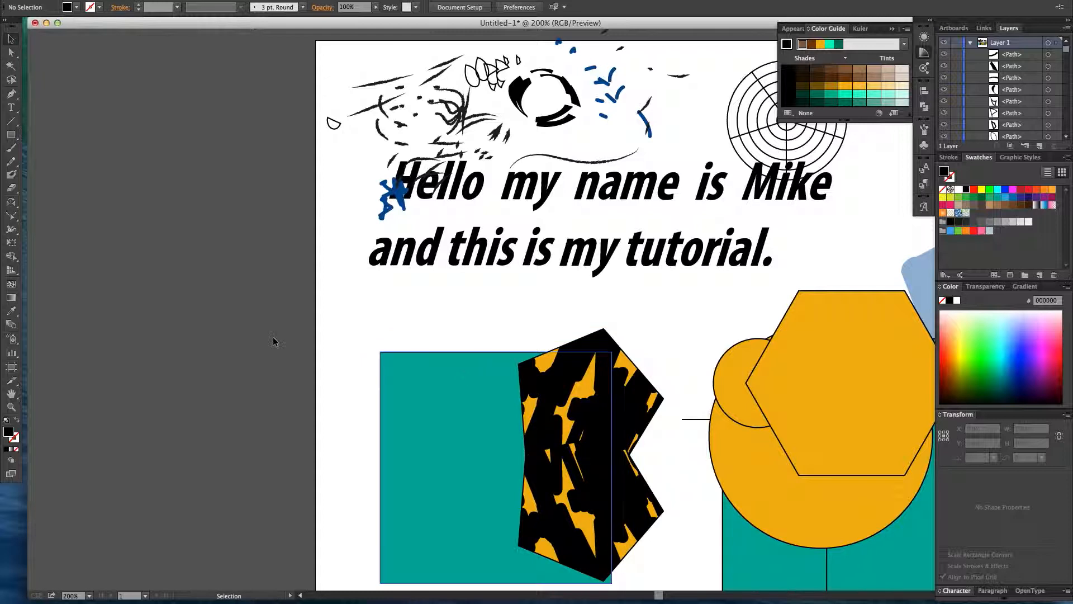
left_click(11, 216)
left_click_drag(454, 356, 421, 300)
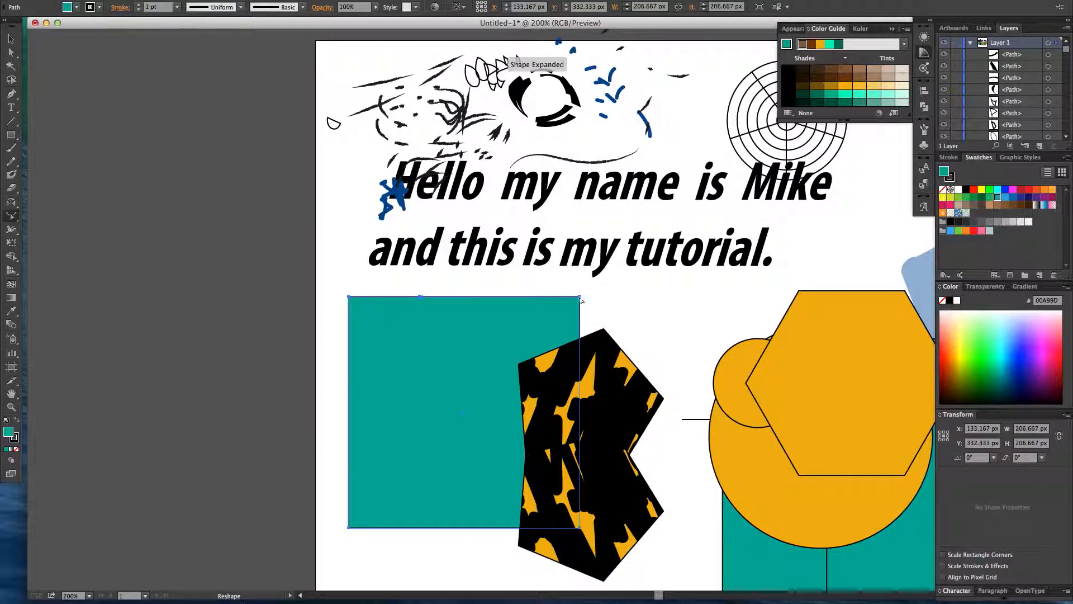
left_click_drag(580, 301, 555, 364)
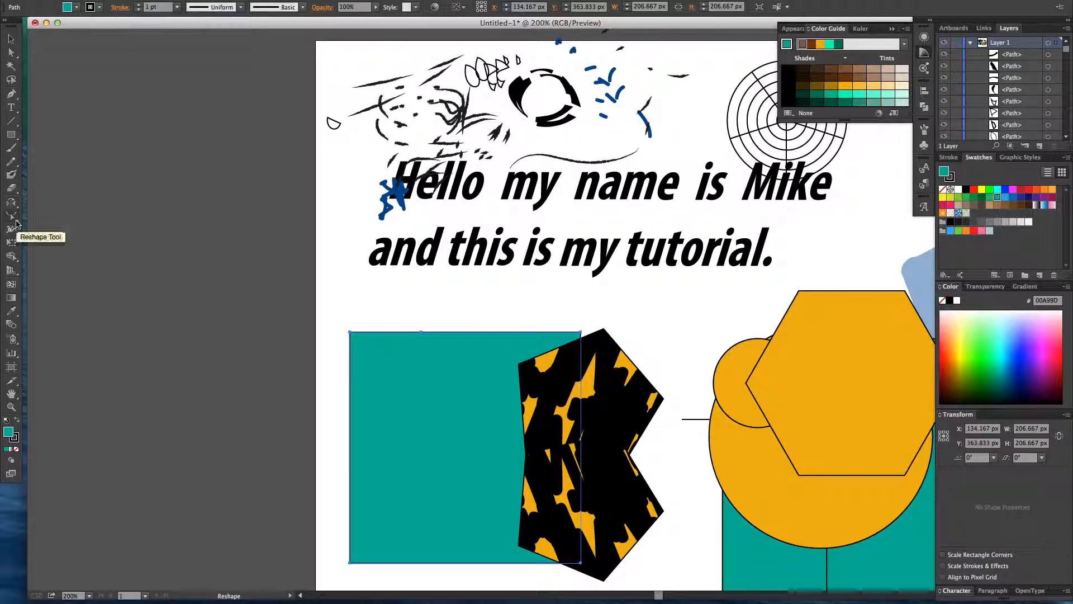
left_click(15, 220)
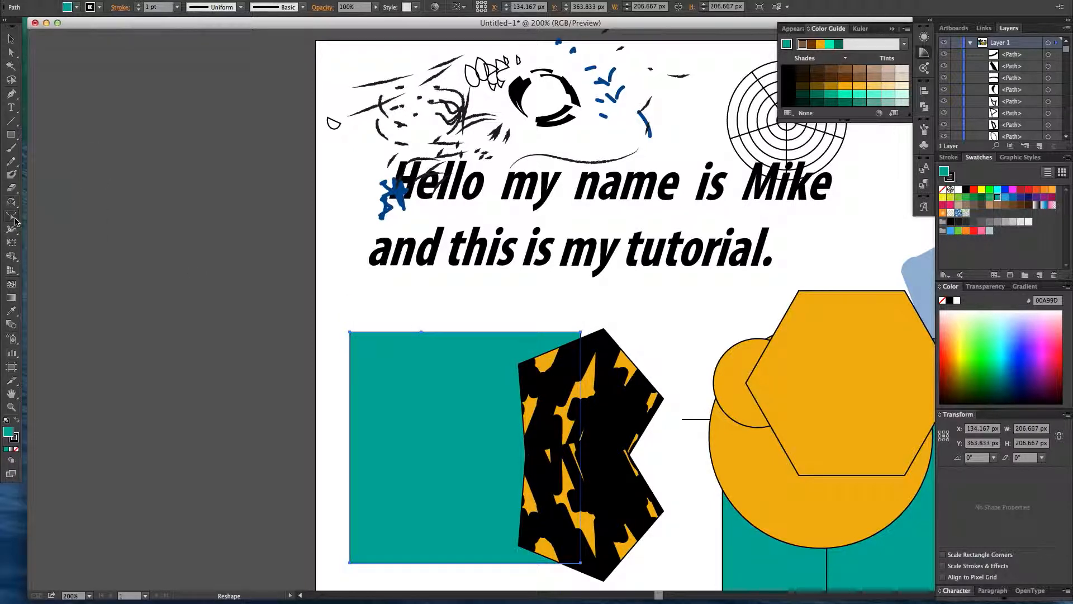
Thicken the stroke at the upper left of the sketch at two points with the Width tool, to about 4 px and 6 px
left_click(16, 230)
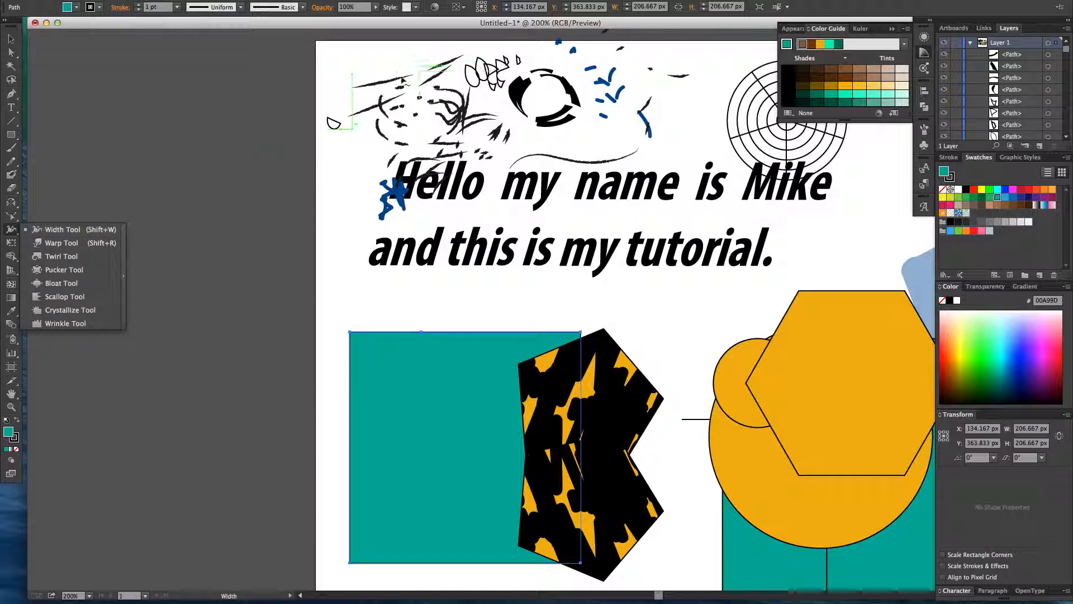
left_click(112, 230)
left_click_drag(396, 84, 396, 95)
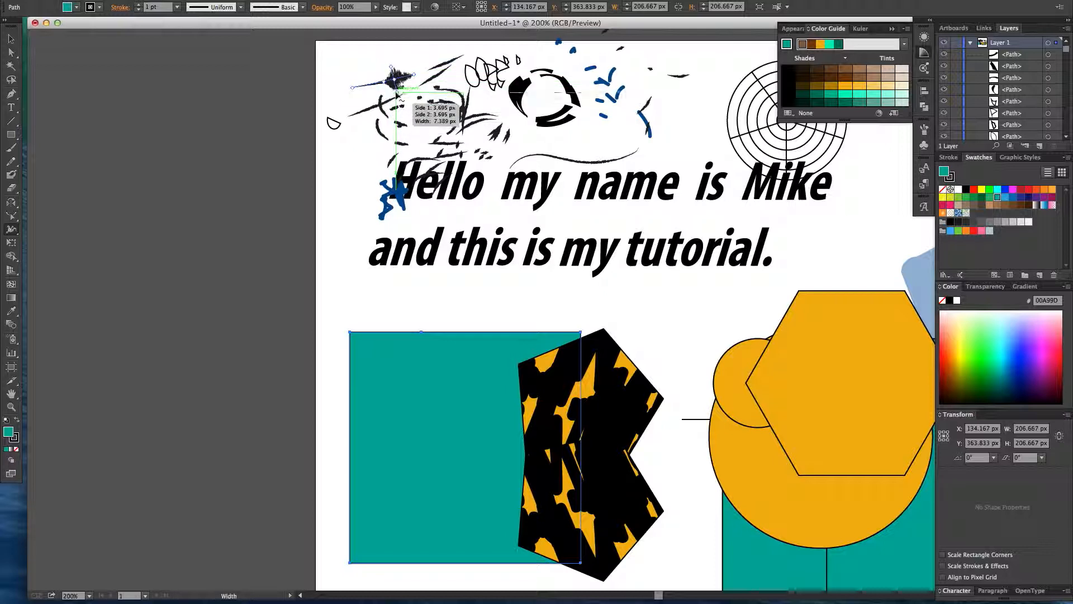
left_click(395, 85)
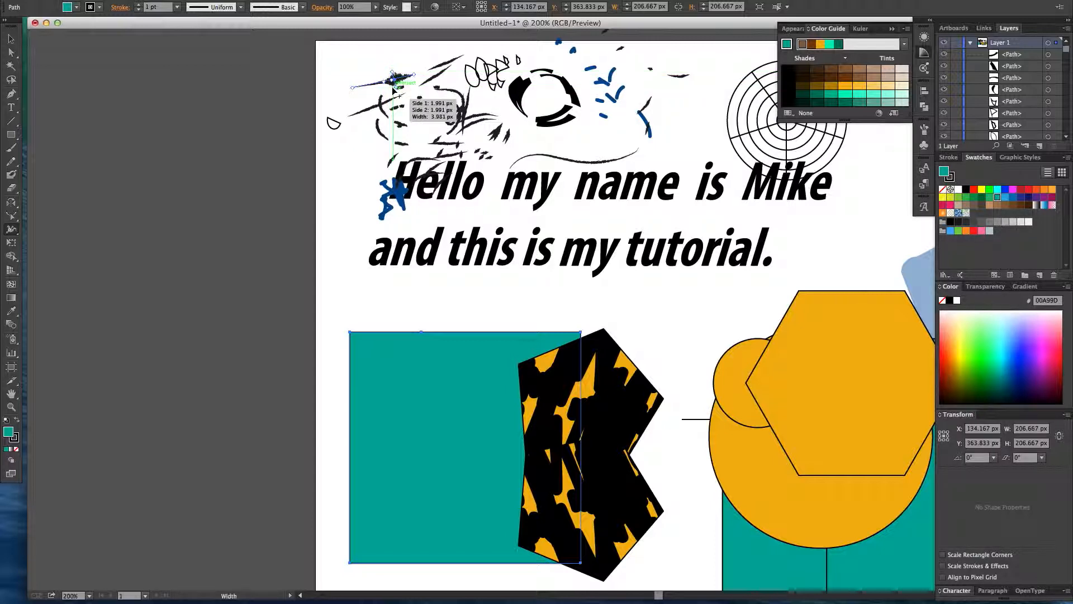
mouse_move(376, 83)
left_mouse_down()
mouse_move(378, 96)
mouse_move(353, 106)
mouse_move(374, 95)
left_mouse_up()
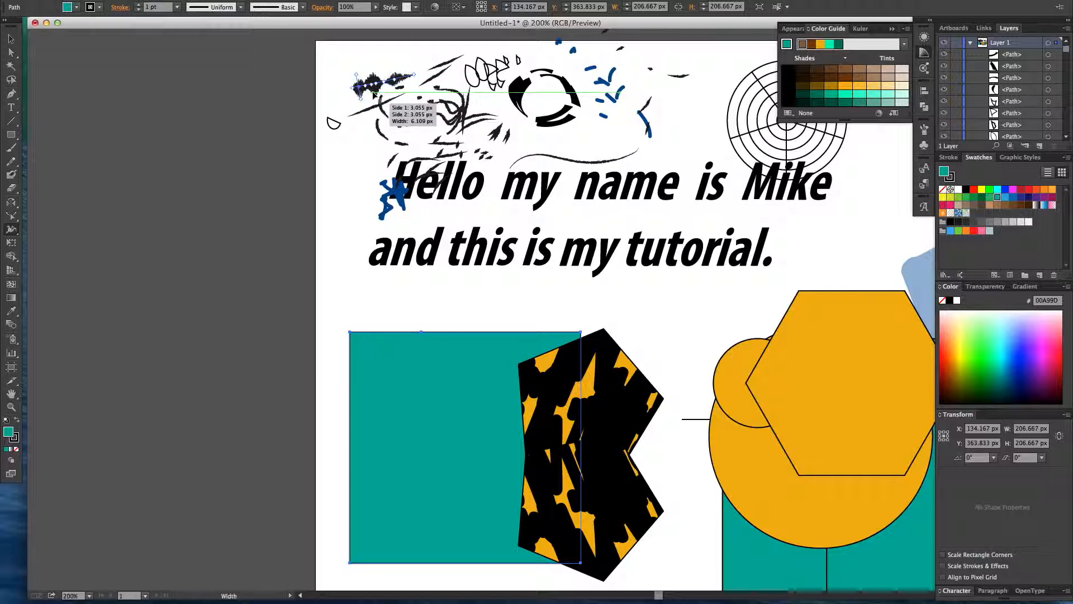
Widen the long curved line above the text at its middle and near both ends with the Width tool
left_click_drag(545, 160, 548, 147)
left_click_drag(622, 162, 619, 149)
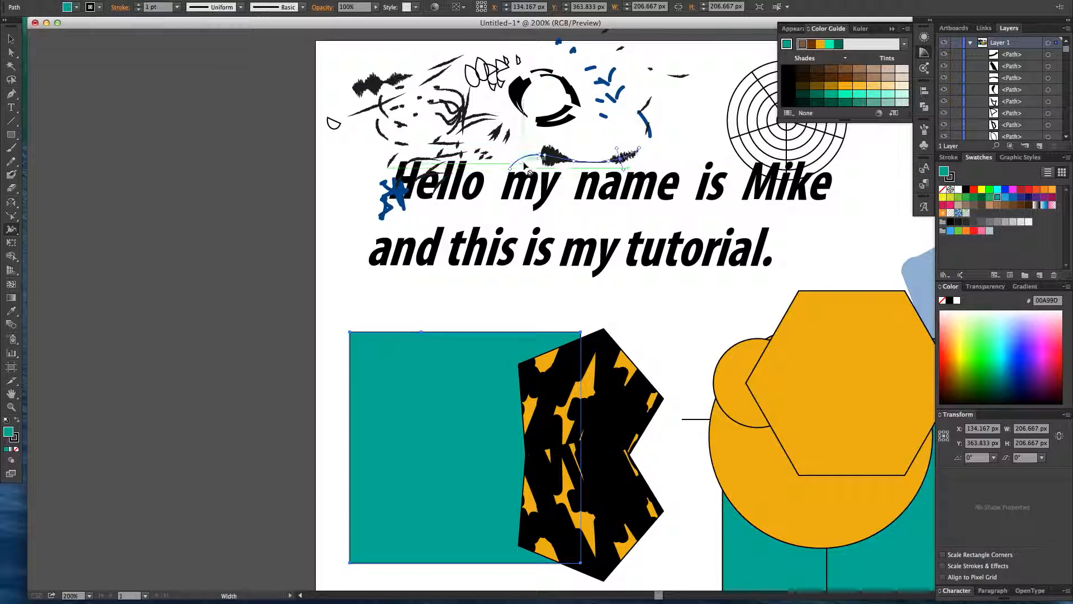
left_click_drag(523, 158, 527, 167)
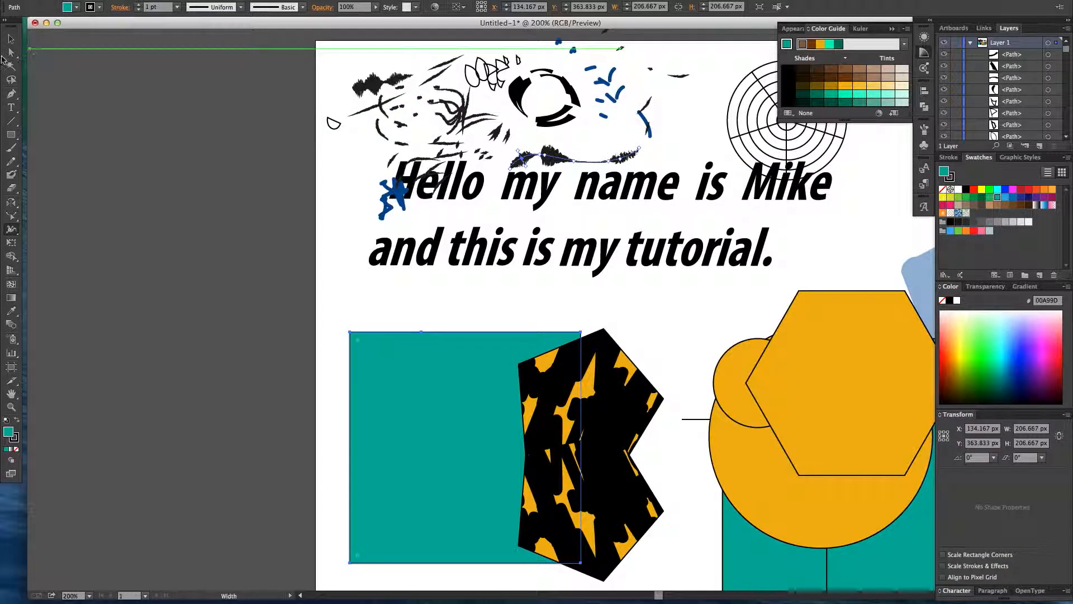
left_click(11, 39)
key("Return")
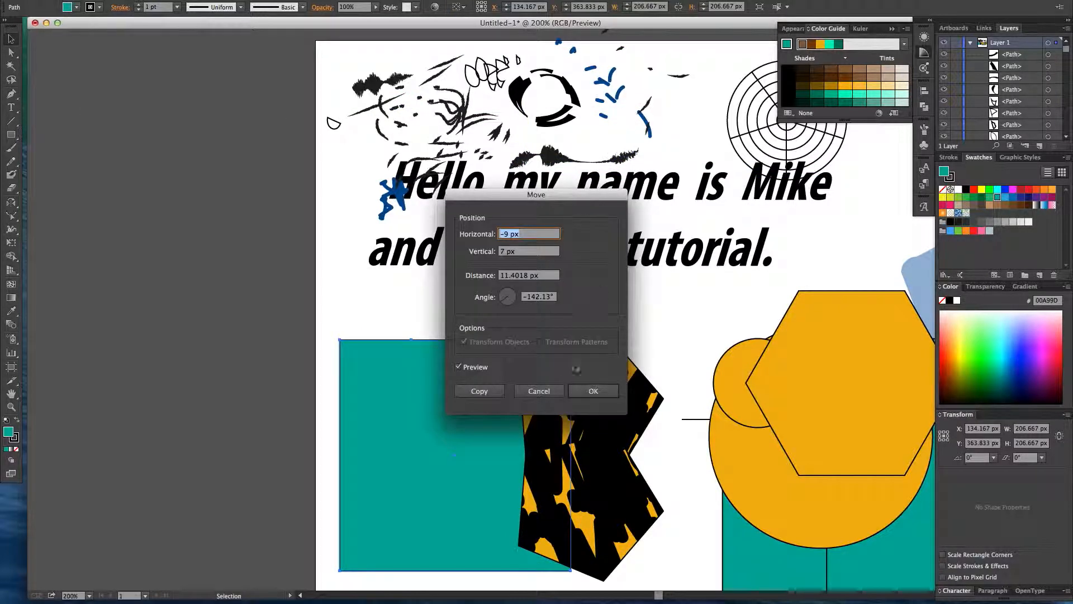
left_click(539, 391)
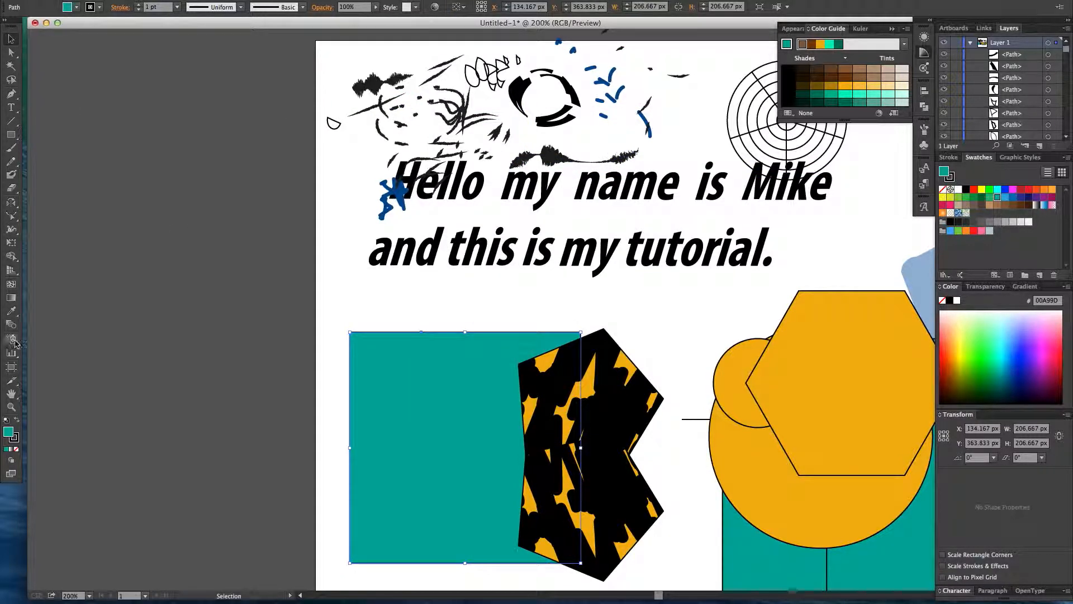
Distort the teal square's right edge and upper-right corner into a wavy outline with the Warp tool
left_click(12, 231)
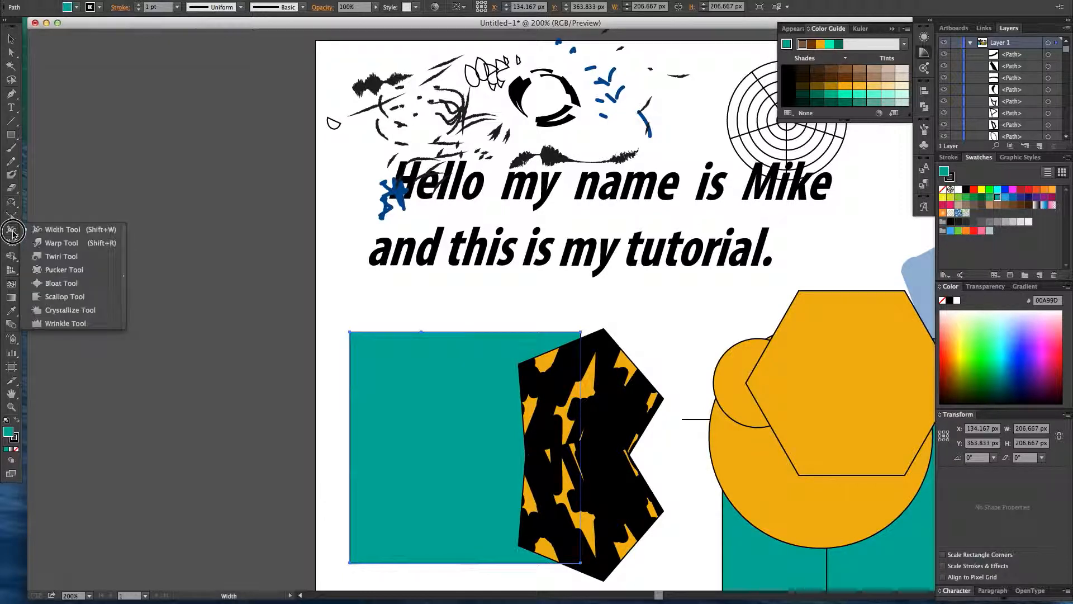
left_click(54, 245)
left_click_drag(370, 110, 369, 102)
left_click(369, 109)
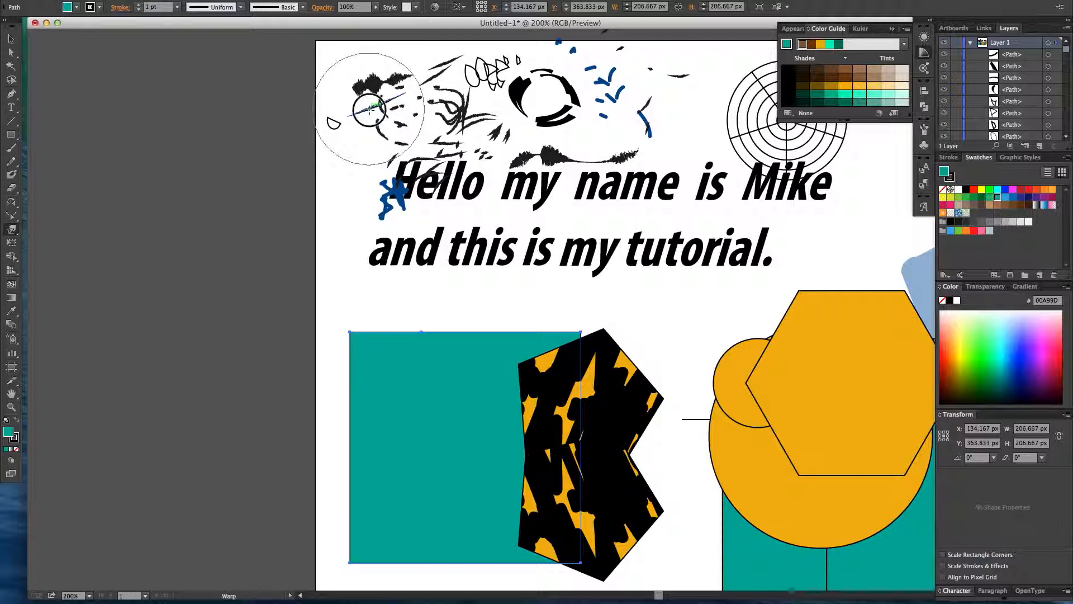
mouse_move(537, 386)
left_mouse_down()
mouse_move(551, 376)
mouse_move(521, 383)
left_mouse_up()
mouse_move(606, 442)
left_mouse_down()
mouse_move(582, 486)
mouse_move(673, 418)
left_mouse_up()
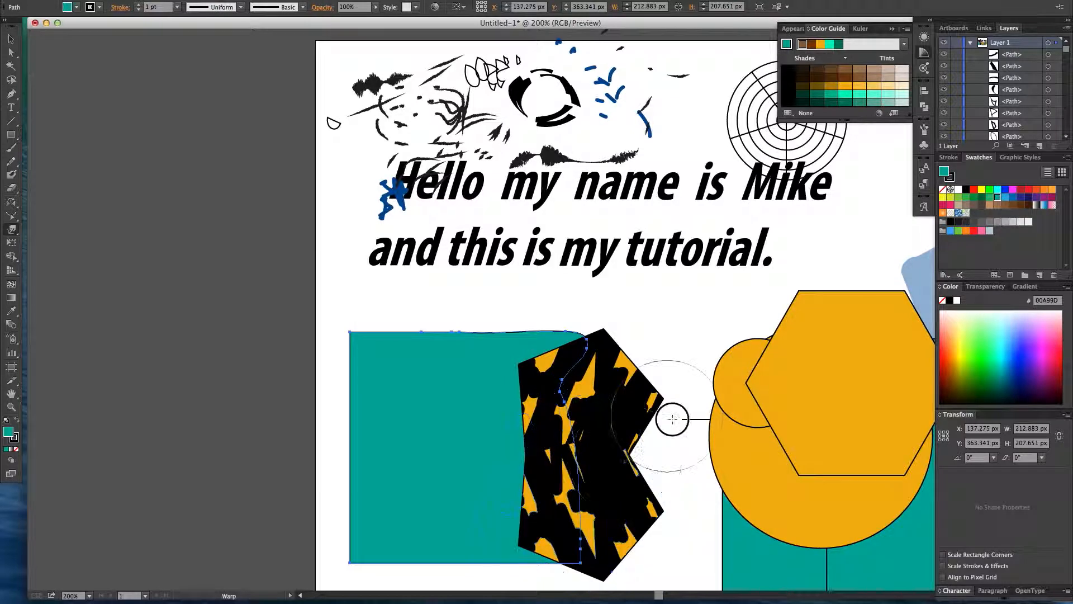
left_click_drag(628, 354, 622, 343)
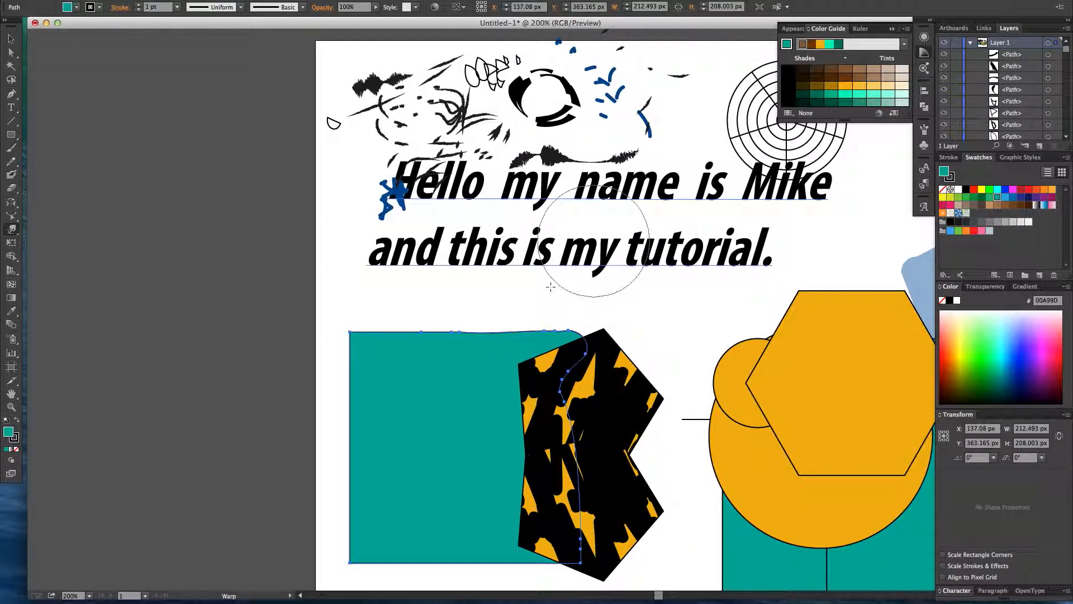
Warp the teal shape's top edge, left edge and lower-left corner outward, making it about 240 by 229 px
left_click_drag(431, 335, 433, 308)
left_click_drag(440, 371, 316, 394)
left_click_drag(371, 553, 330, 521)
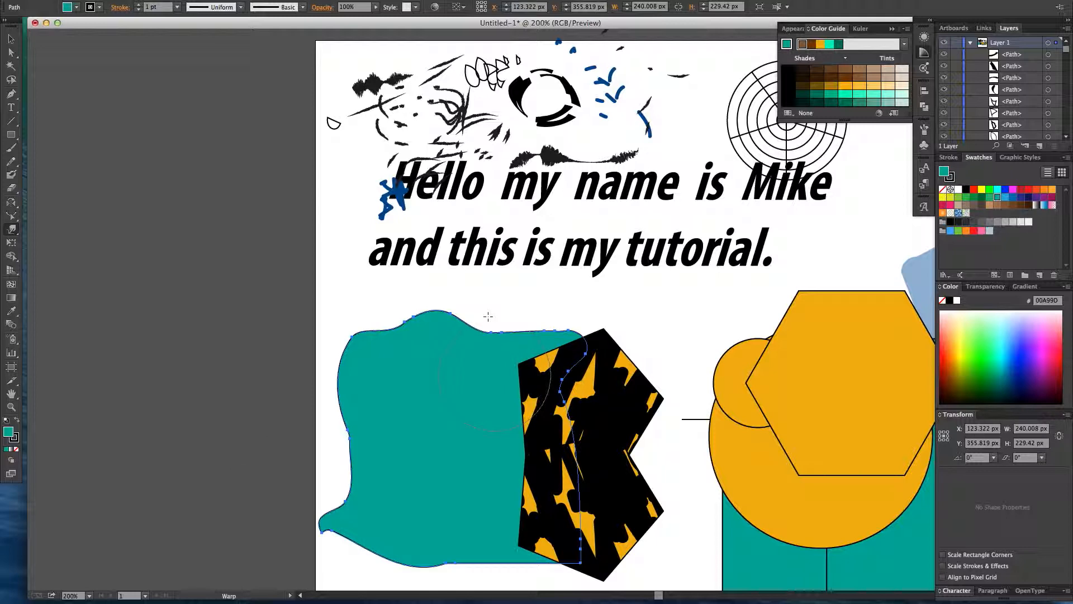
left_click_drag(486, 353, 495, 299)
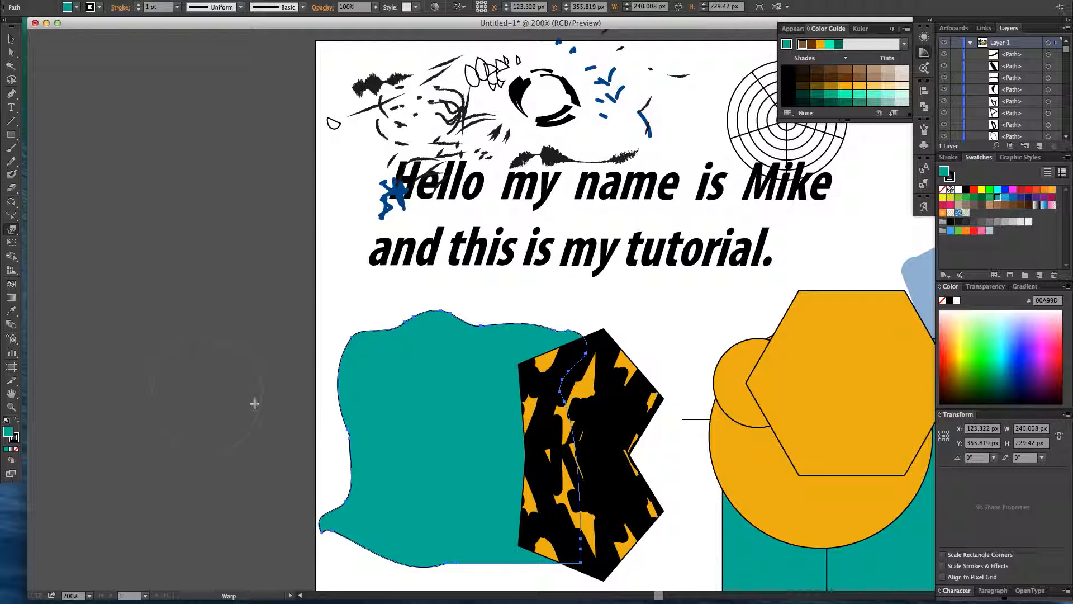
Twist the teal shape's upper-left corner into a spiral with the Twirl tool
left_click_drag(12, 230, 48, 256)
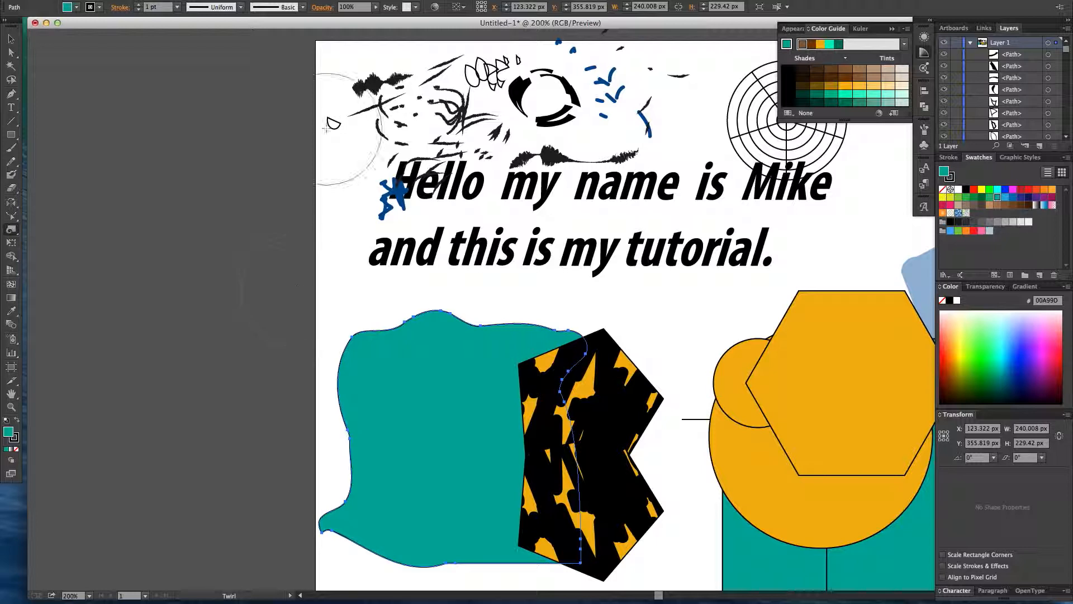
left_click_drag(344, 119, 344, 119)
left_click_drag(354, 343, 372, 342)
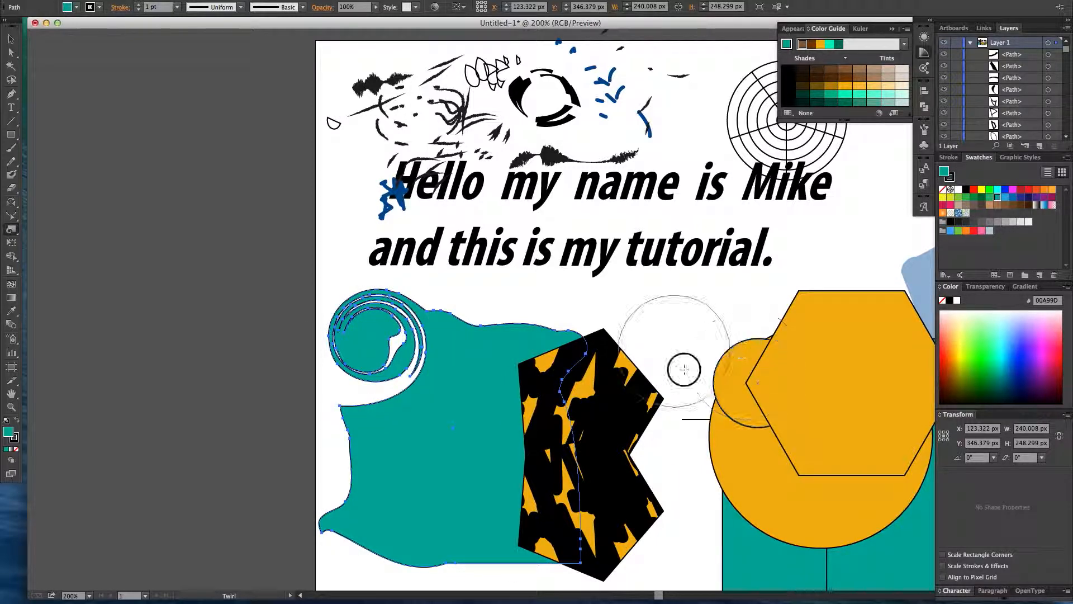
Twist the teal shape's upper-right corner, lower-left corner and lower right edge into spirals with the Twirl tool
mouse_move(590, 315)
left_mouse_down()
mouse_move(553, 318)
mouse_move(568, 352)
mouse_move(581, 340)
mouse_move(564, 327)
mouse_move(541, 344)
mouse_move(519, 319)
left_mouse_up()
mouse_move(362, 508)
left_mouse_down()
mouse_move(371, 490)
mouse_move(360, 484)
left_mouse_up()
left_click_drag(556, 530, 523, 494)
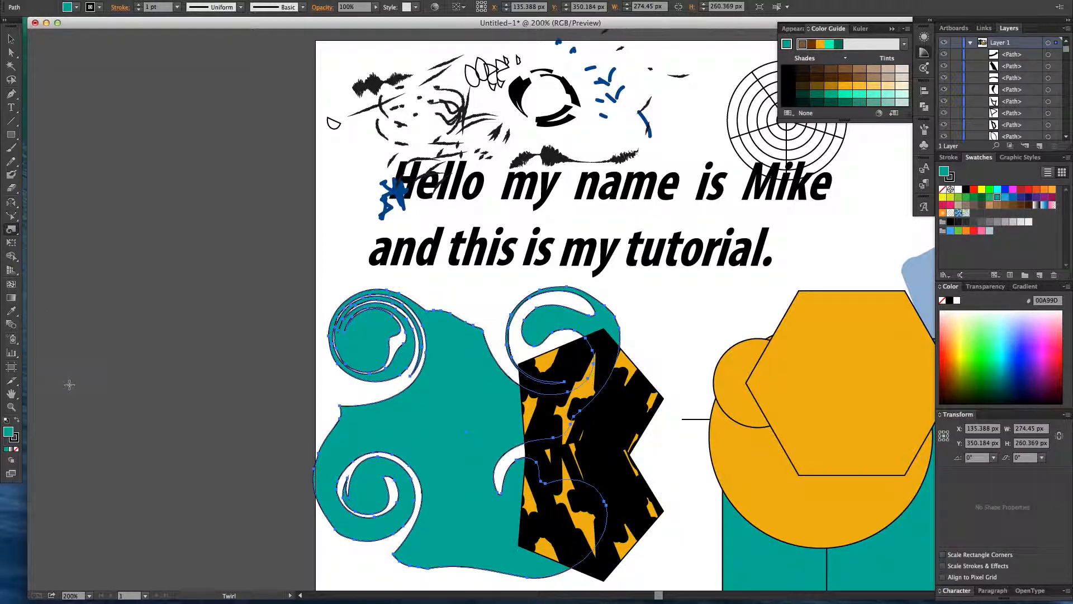
Add spikes along the teal shape's top, left, right and bottom edges and its upper-left spiral with the Crystallize tool
left_click(9, 230)
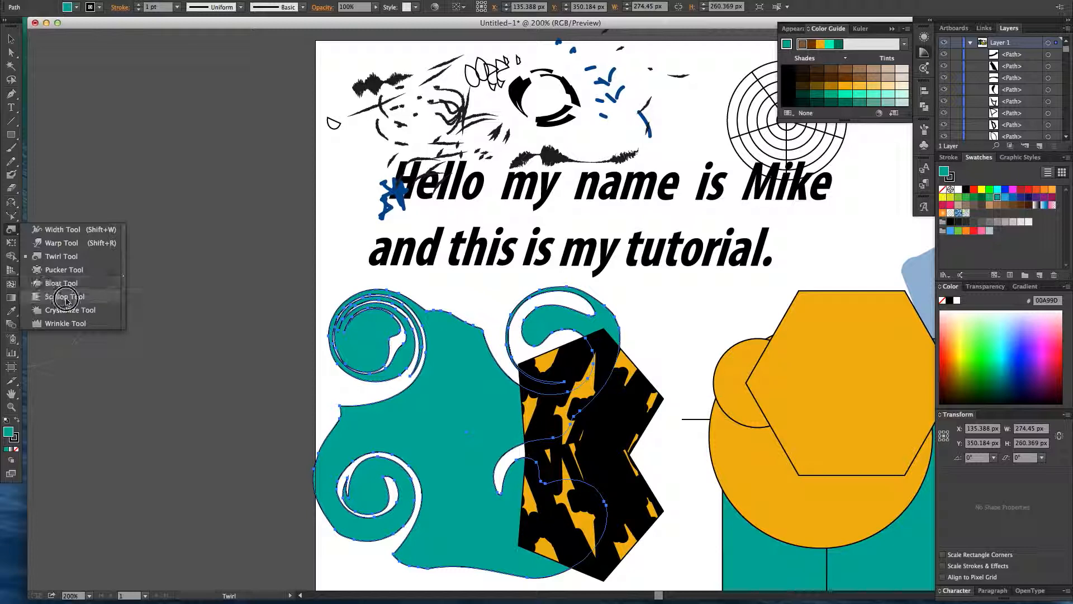
left_click(93, 310)
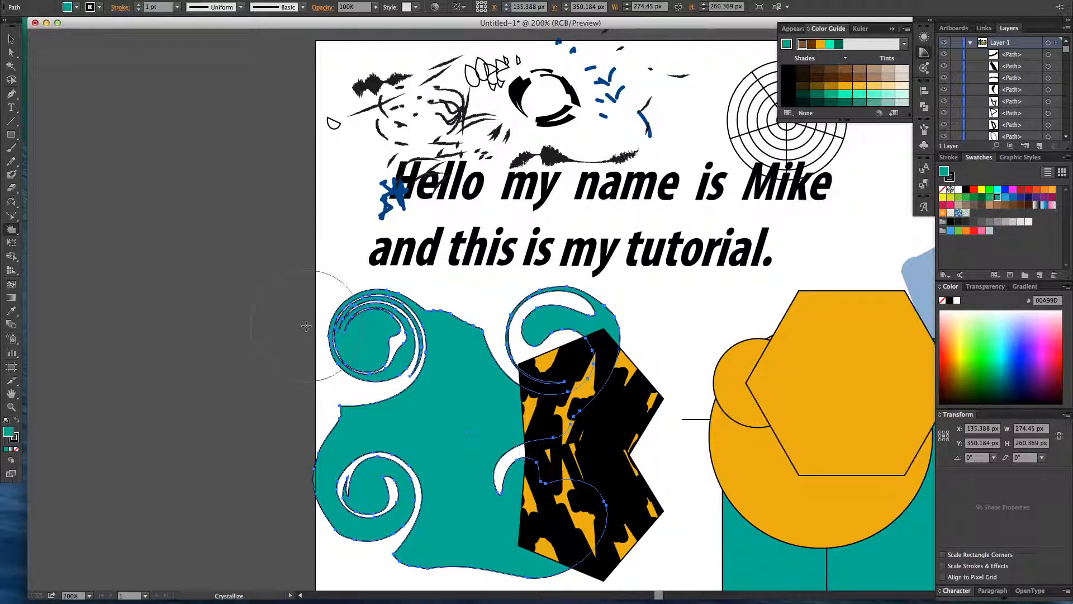
left_click_drag(475, 320, 495, 323)
left_click_drag(512, 371, 590, 568)
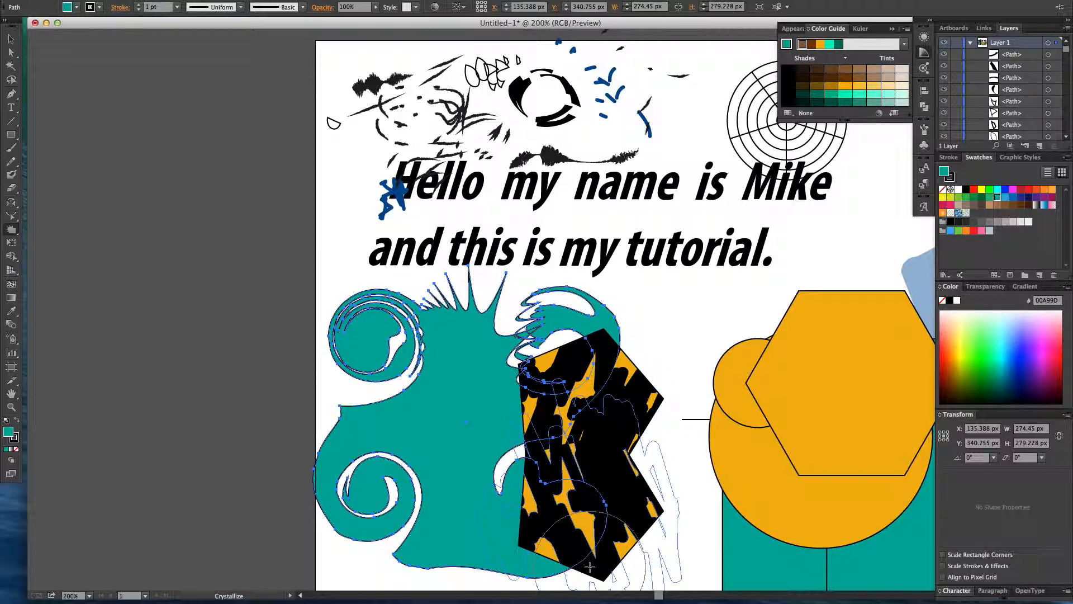
left_click_drag(329, 437, 328, 436)
mouse_move(472, 523)
left_mouse_down()
mouse_move(507, 550)
mouse_move(584, 511)
left_mouse_up()
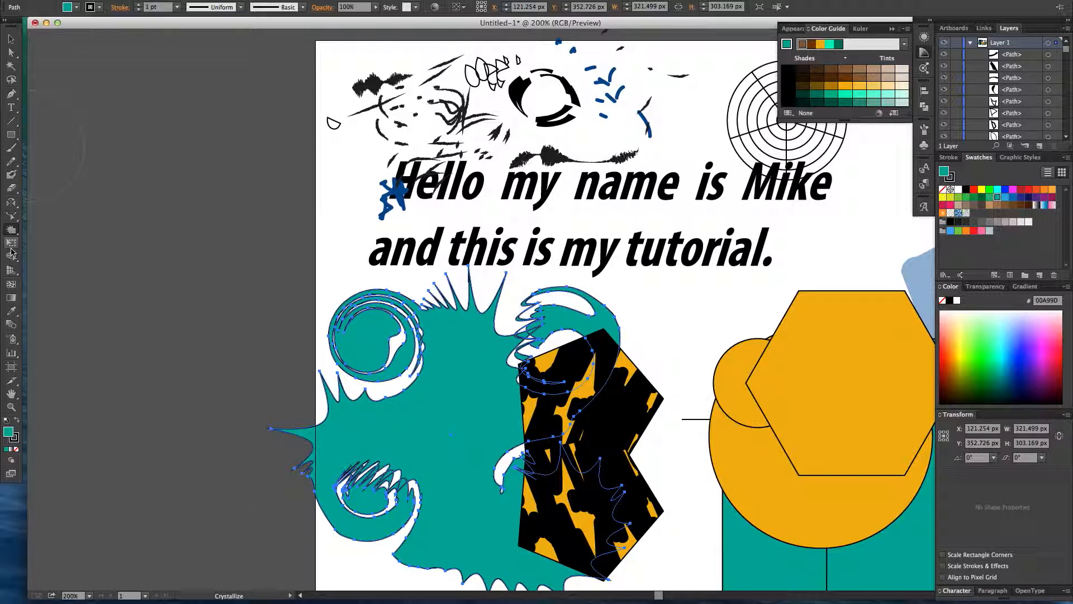
mouse_move(438, 368)
left_mouse_down()
mouse_move(394, 358)
mouse_move(358, 330)
mouse_move(342, 337)
left_mouse_up()
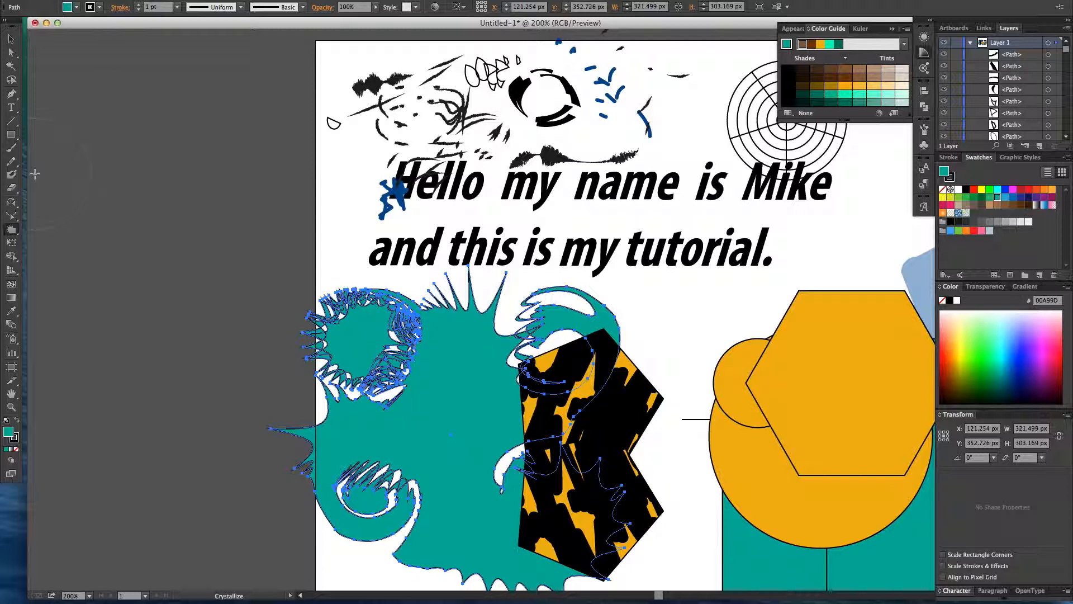
Distort the spiky teal shape in perspective from its upper corners with Free Transform, making it about 371 by 217 px
left_click(9, 244)
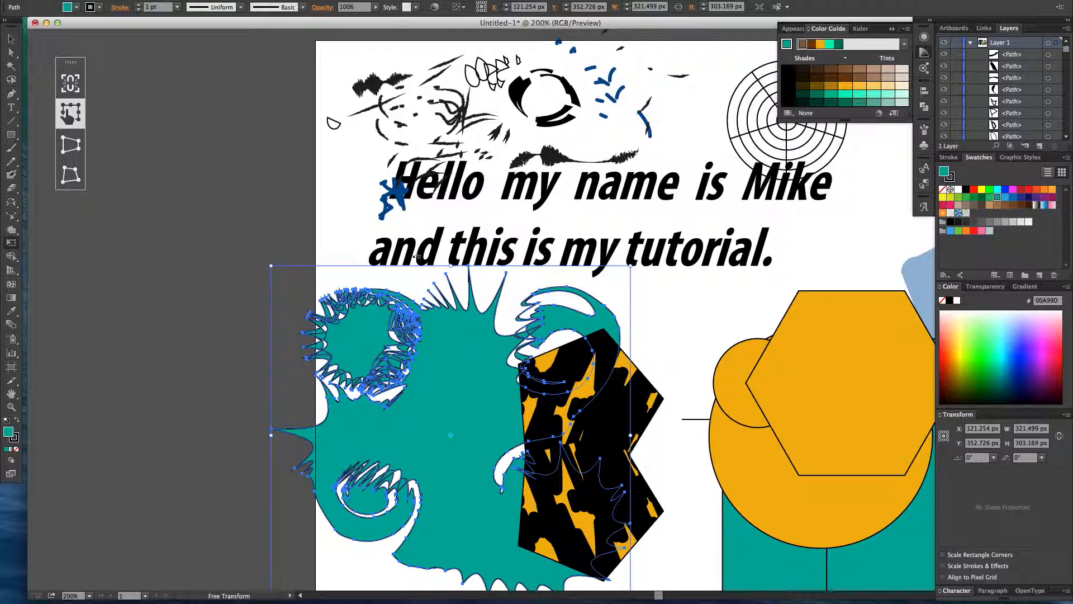
left_click(70, 145)
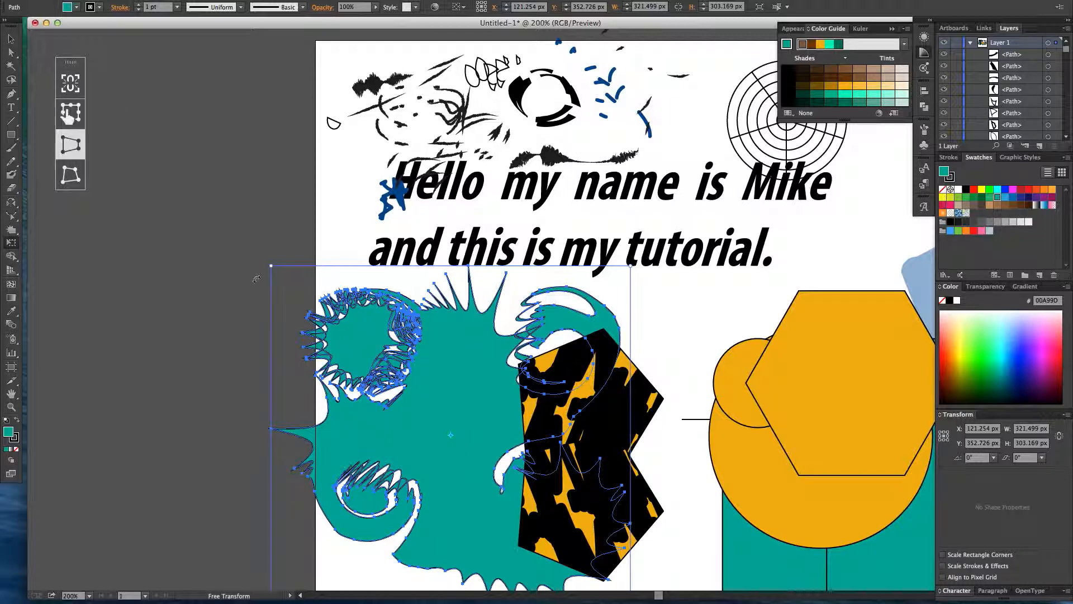
left_click_drag(272, 266, 246, 267)
left_click_drag(694, 285, 660, 347)
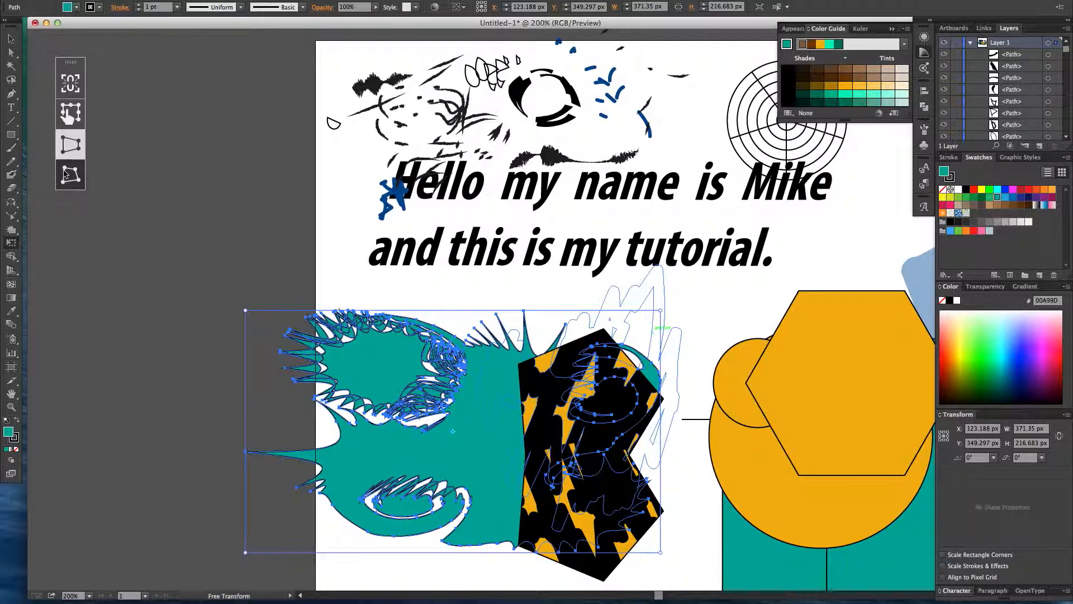
Free-distort the teal shape's upper-right corner inward and downward, making the shape about 354 by 208 px
left_click(70, 175)
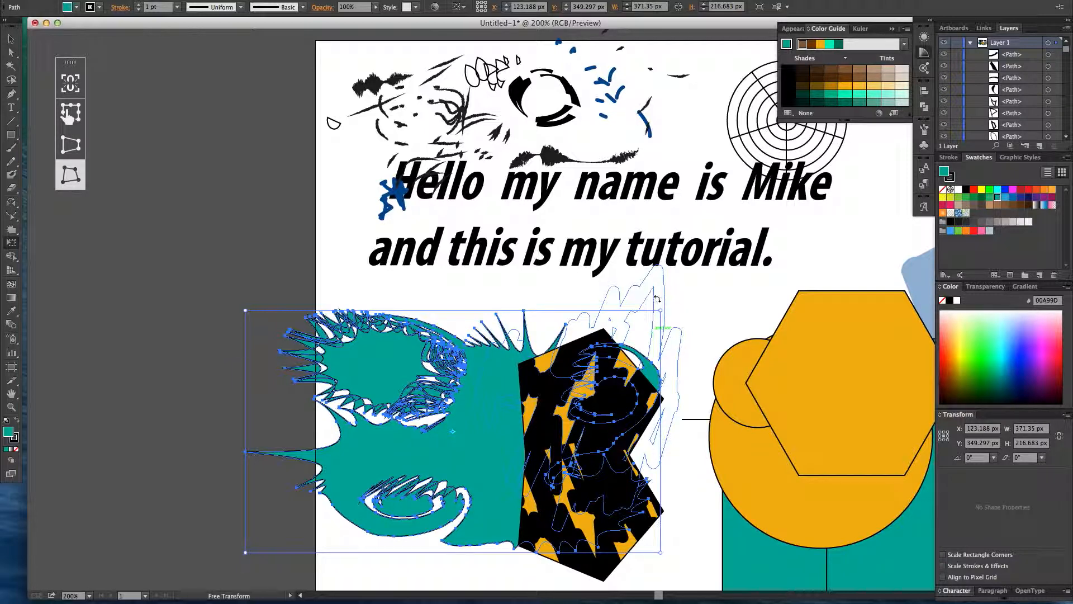
left_click_drag(662, 313, 621, 349)
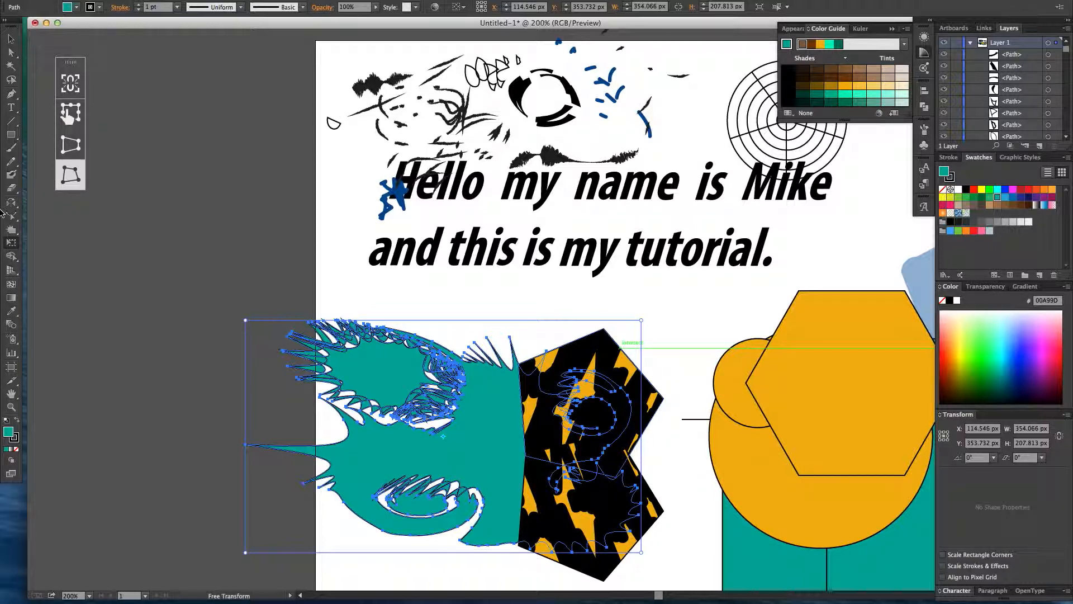
left_click(67, 115)
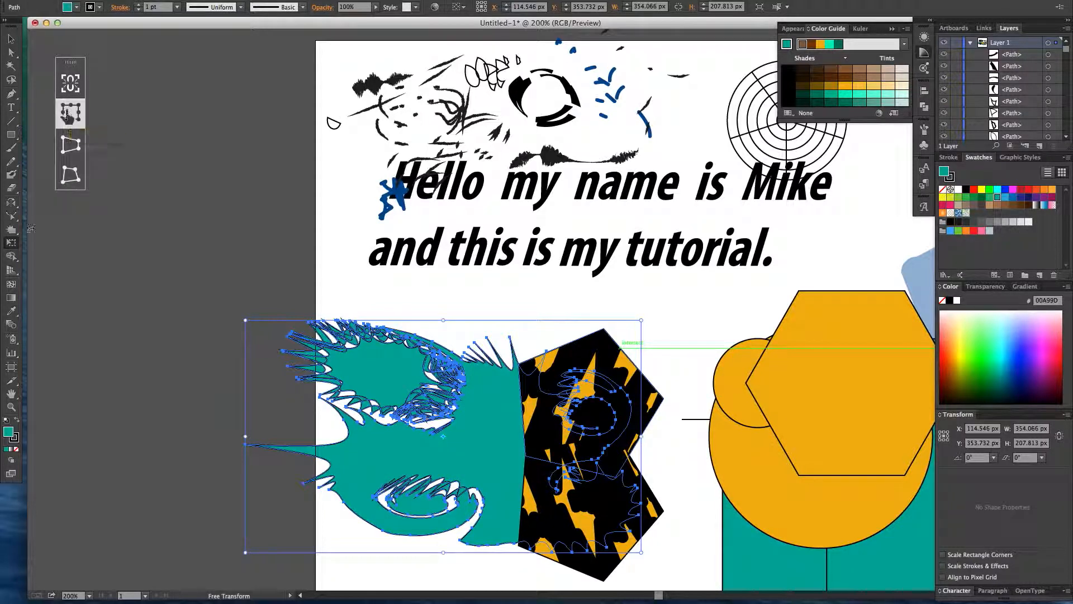
left_click(12, 258)
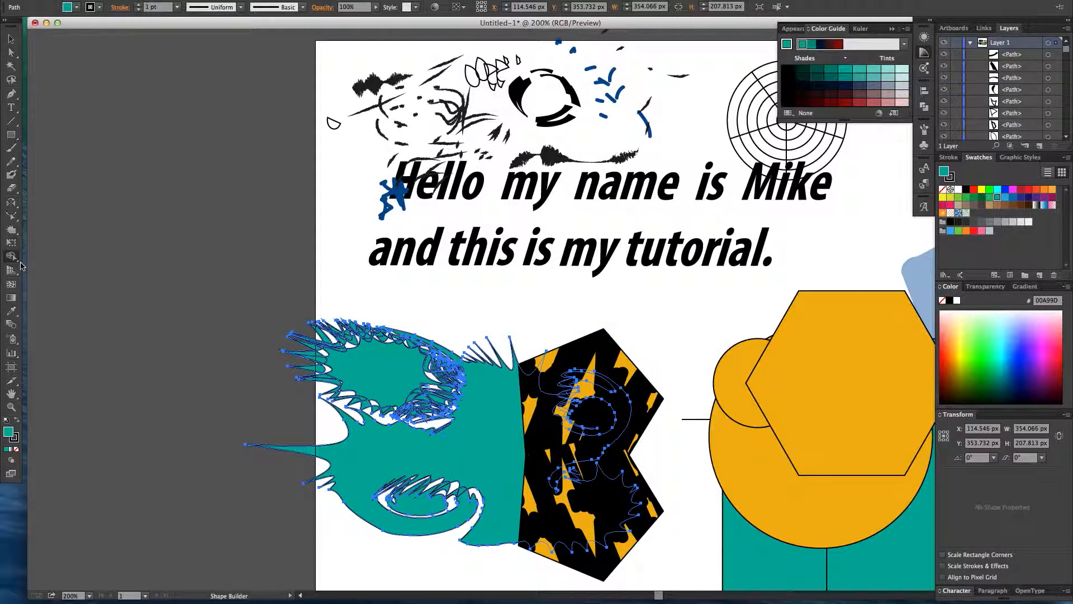
left_click(13, 257)
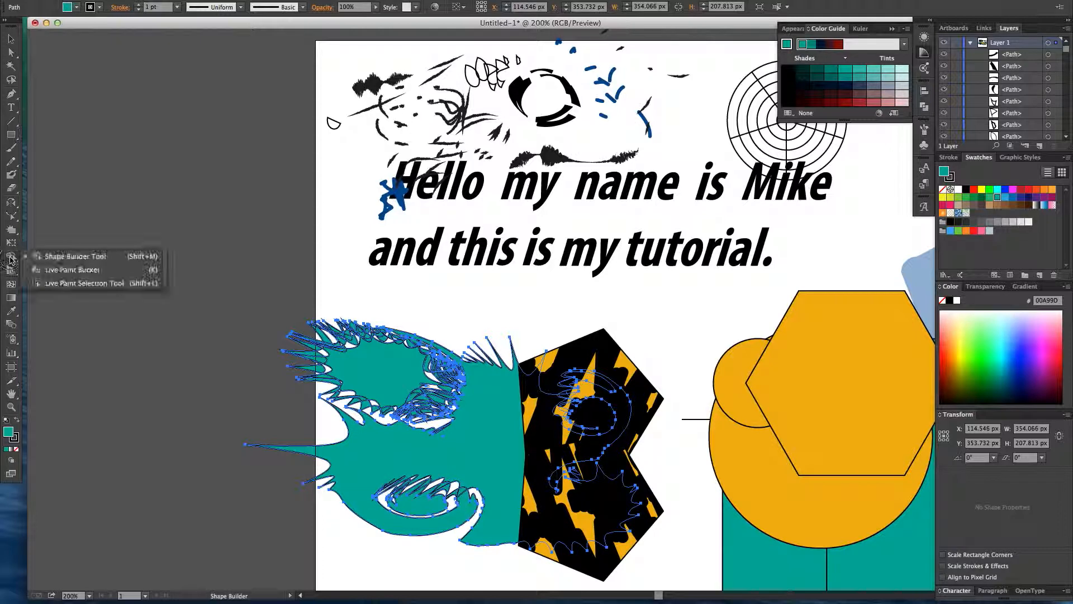
key("v")
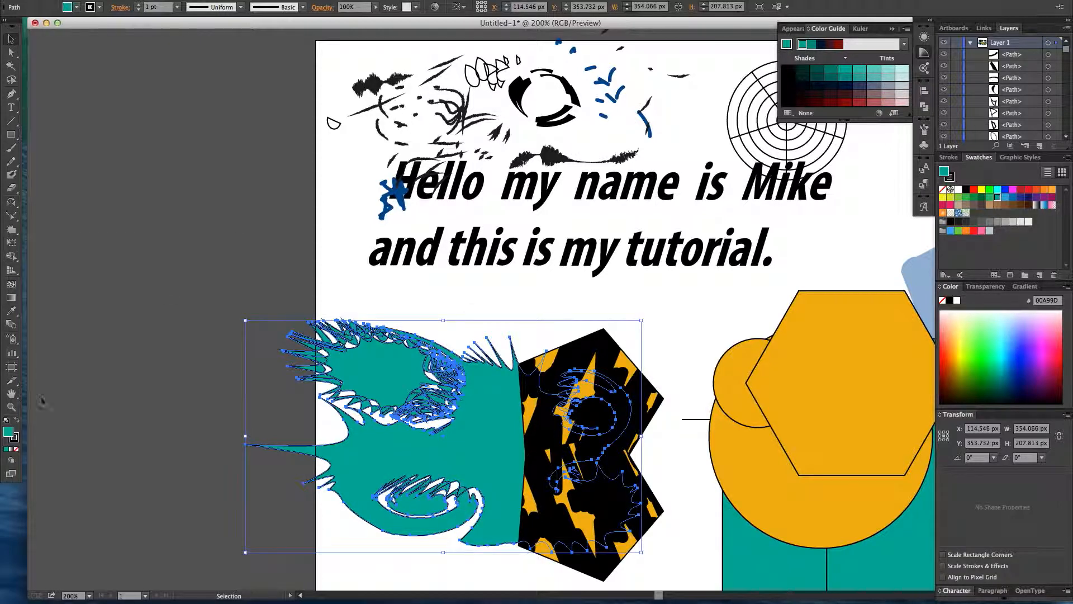
Move the small many-pointed orange star so it overlaps the hexagon's upper-left corner
left_click(17, 405)
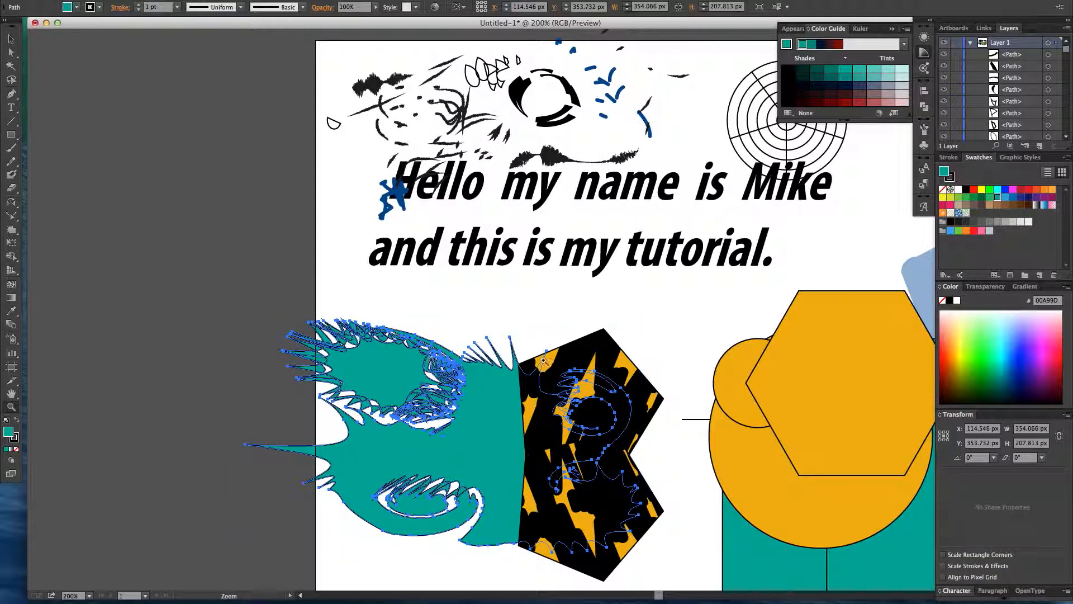
left_click(861, 386, "alt")
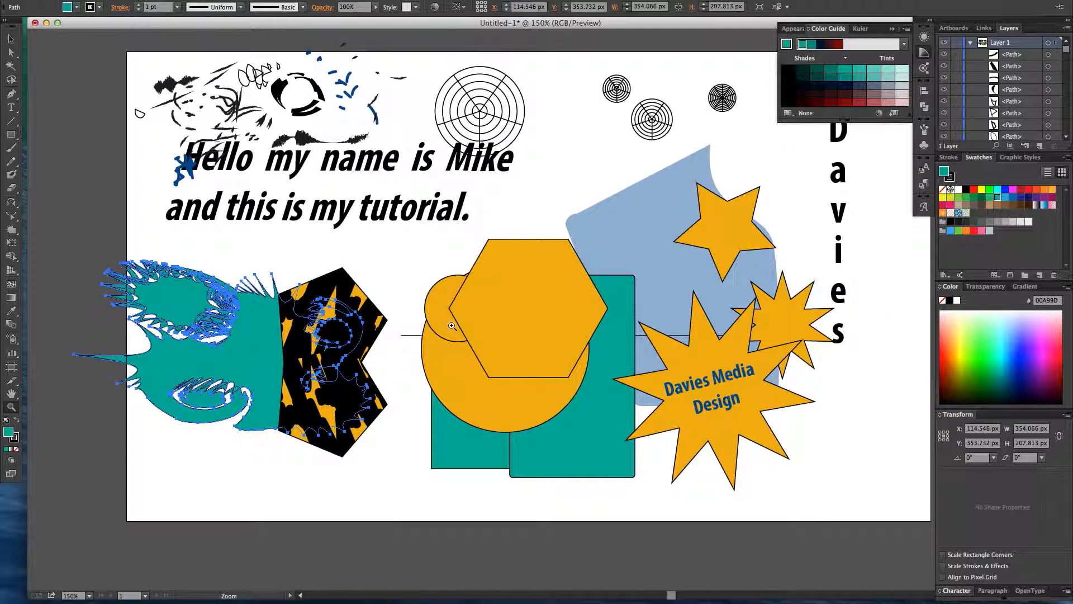
key("v")
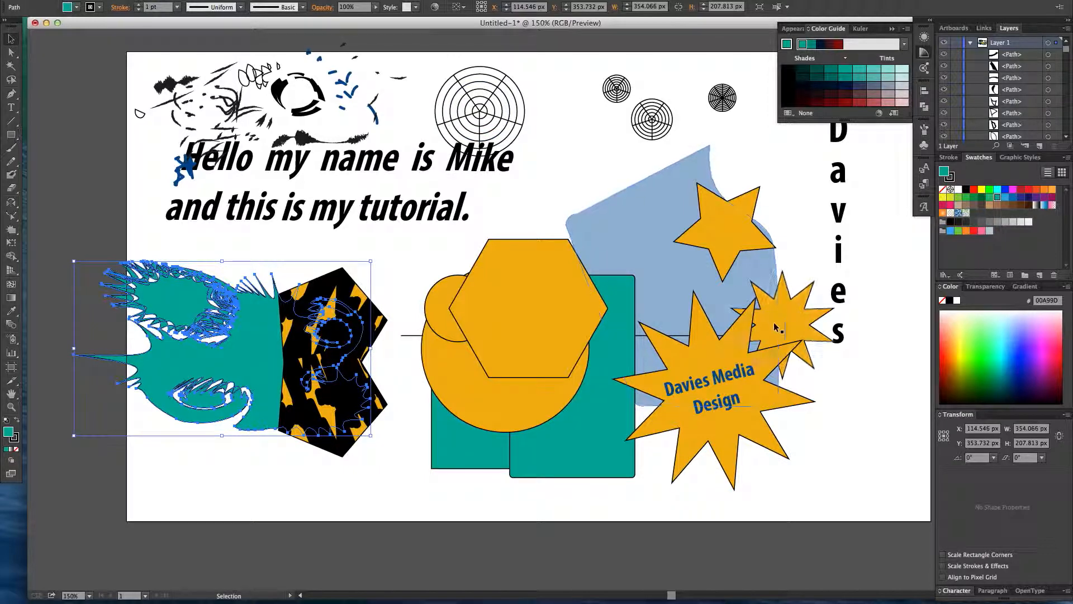
left_click_drag(774, 322, 471, 275)
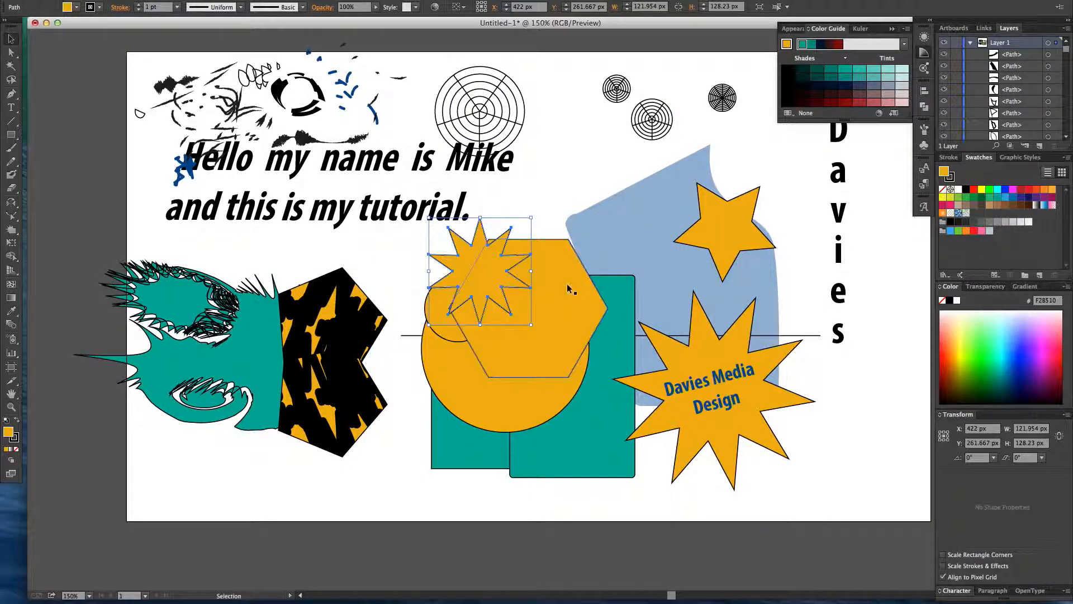
left_click(567, 289, "shift")
left_click(444, 328, "shift")
left_click(463, 368, "shift")
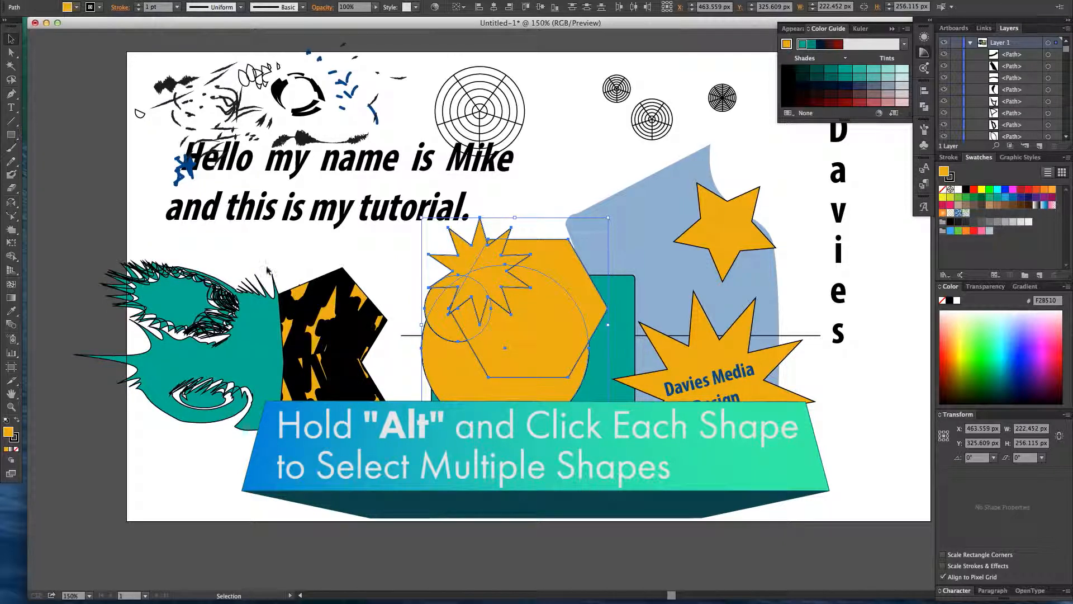
left_click(11, 256)
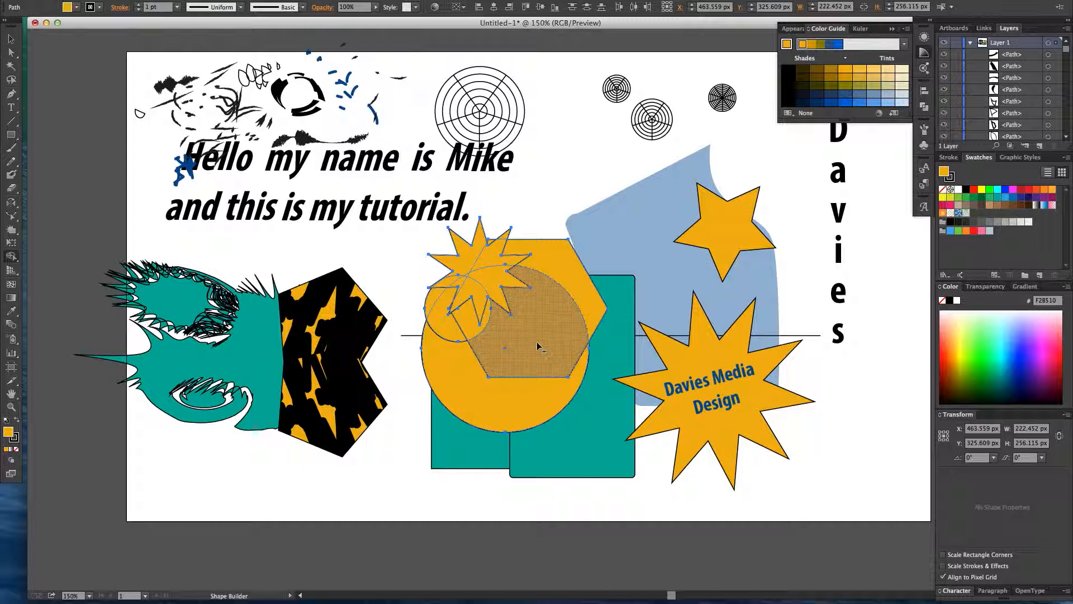
left_click(11, 39)
left_click(187, 139)
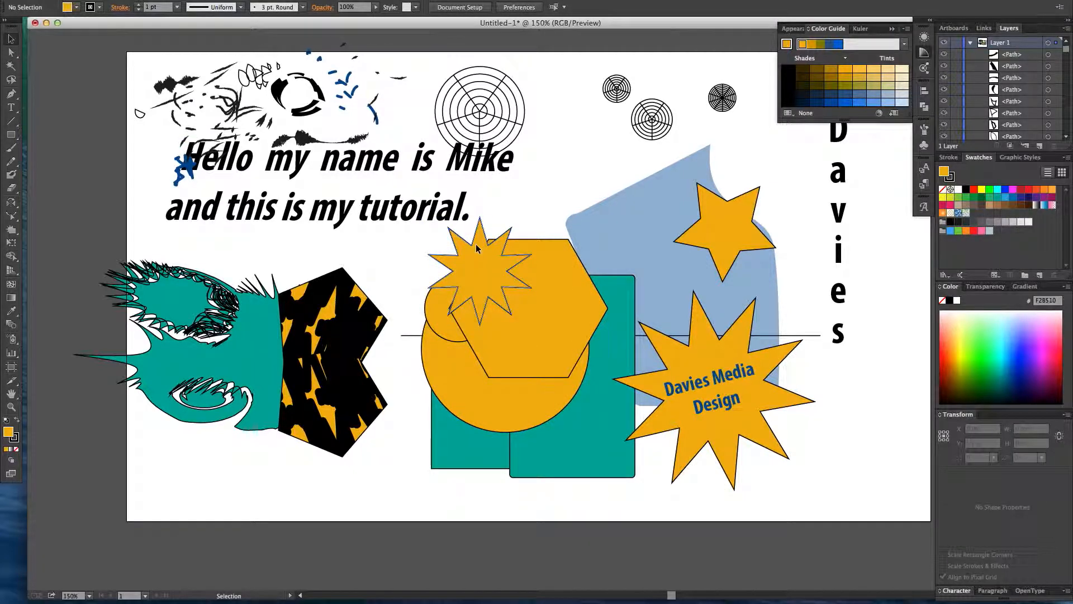
Merge the small orange star and the hexagon into one shape with the Shape Builder tool, including the leftover star tip, and deselect it
left_click(475, 244)
left_click(585, 346, "shift")
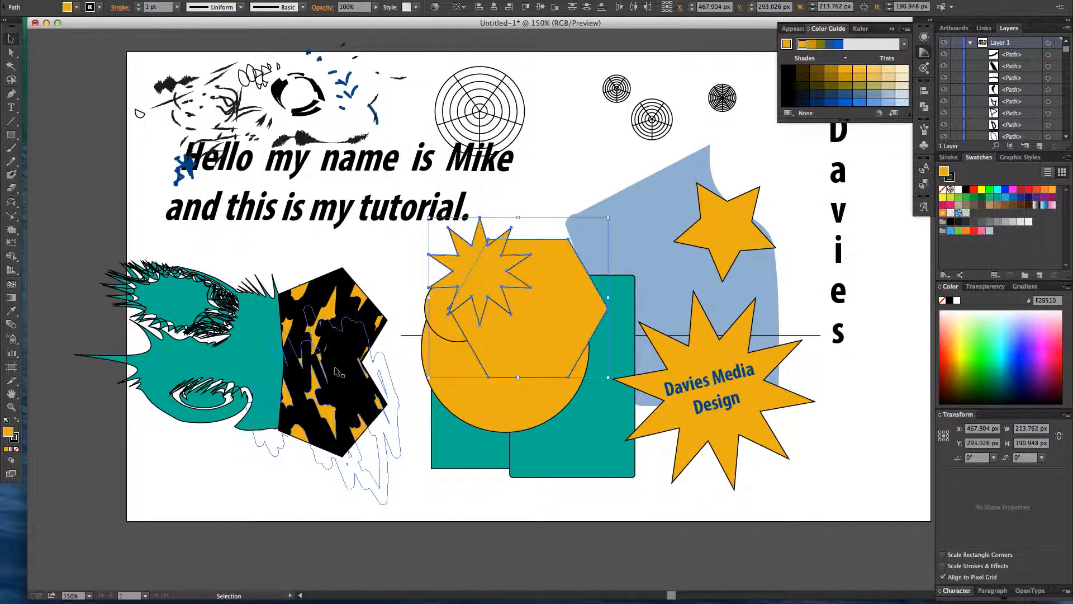
left_click(11, 256)
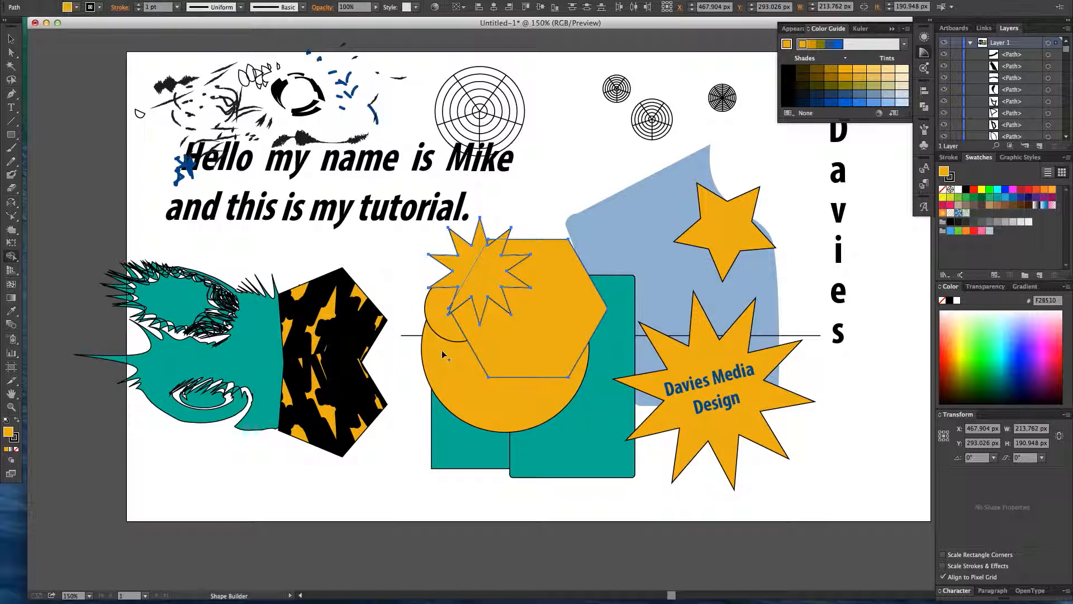
left_click(467, 262)
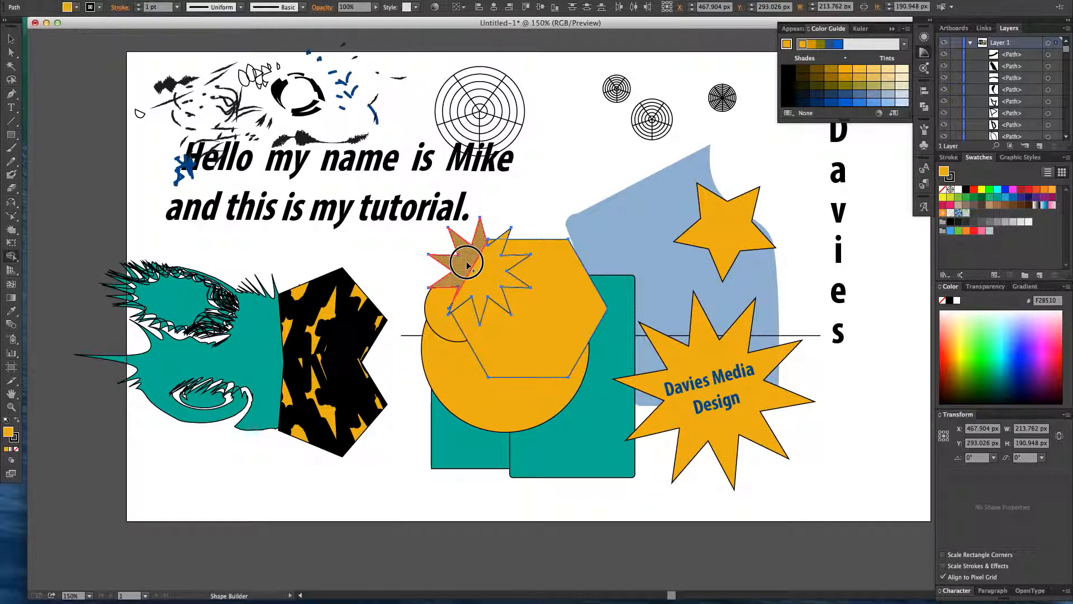
mouse_move(467, 263)
left_mouse_down()
mouse_move(471, 238)
mouse_move(478, 264)
mouse_move(542, 297)
left_mouse_up()
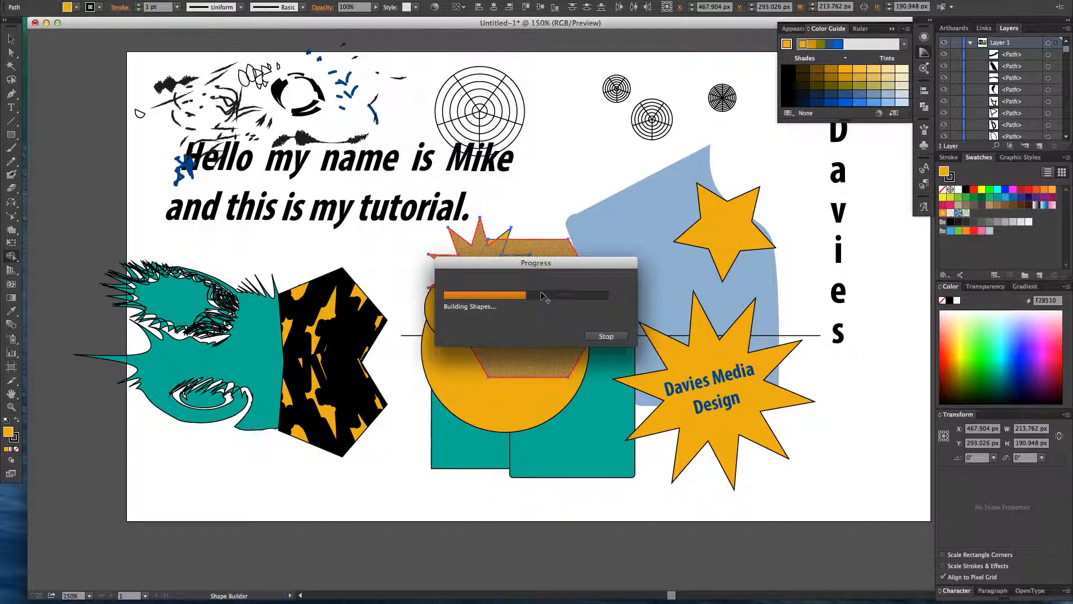
mouse_move(489, 250)
left_mouse_down()
mouse_move(492, 235)
mouse_move(505, 238)
left_mouse_up()
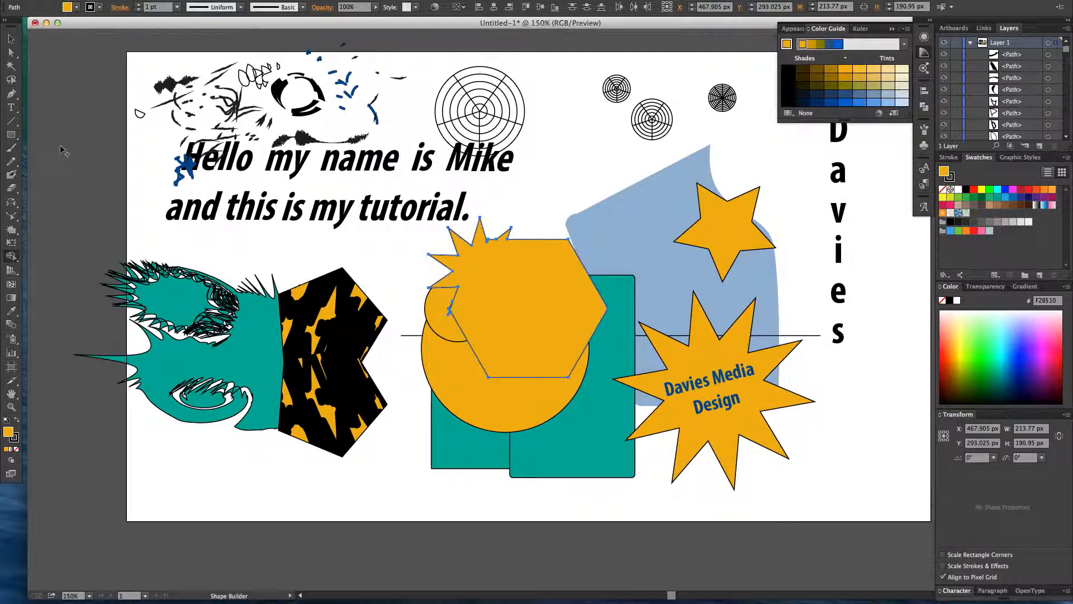
left_click(12, 39)
left_click(444, 508)
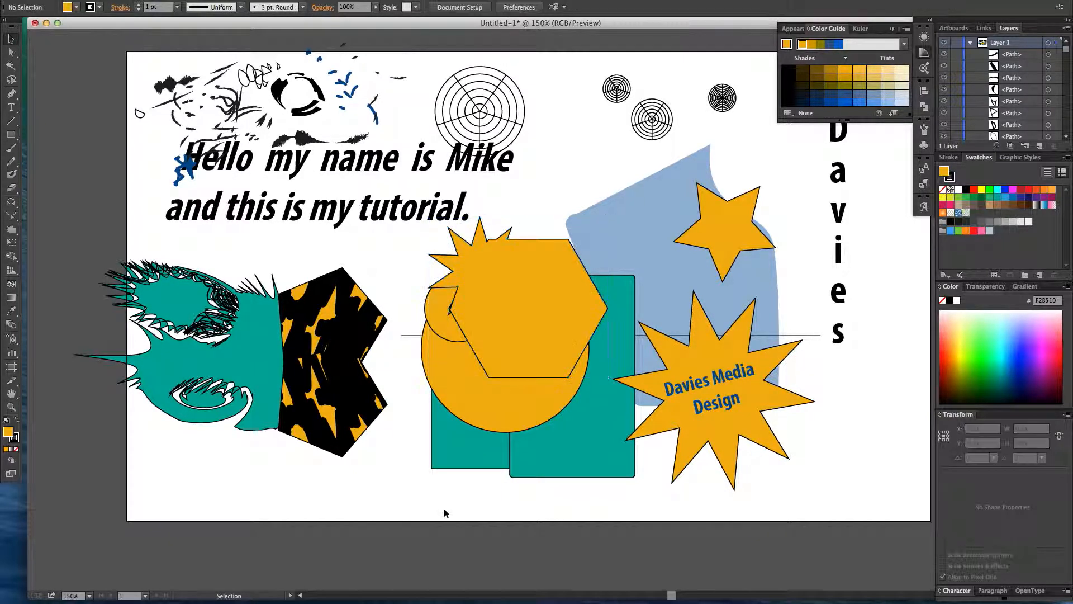
Move the merged star-and-hexagon shape up and to the right, clear of most of the small circle
left_click_drag(537, 325, 629, 289)
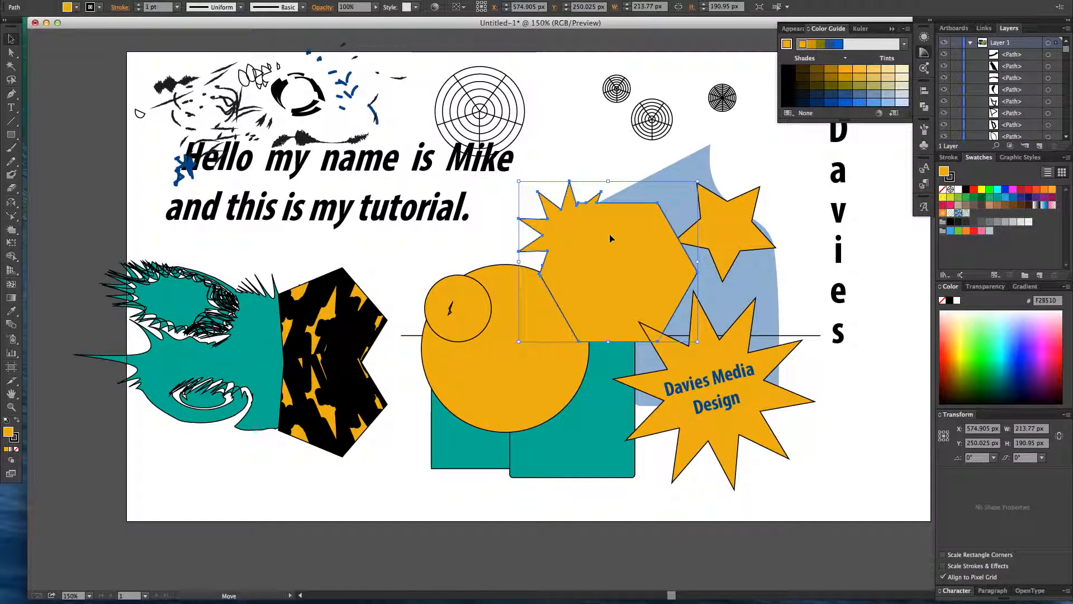
left_click_drag(609, 233, 599, 195)
mouse_move(521, 317)
left_mouse_down()
mouse_move(506, 331)
mouse_move(537, 304)
left_mouse_up()
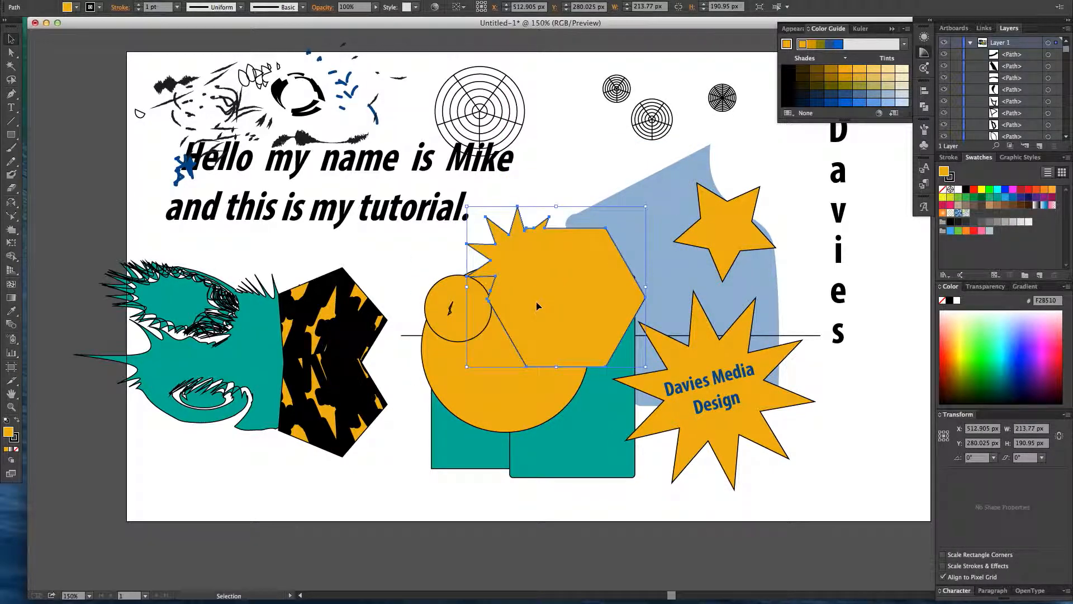
Delete the two tiny leftover slivers inside the small circle and move the merged shape back over the circle's edge
left_click(451, 308)
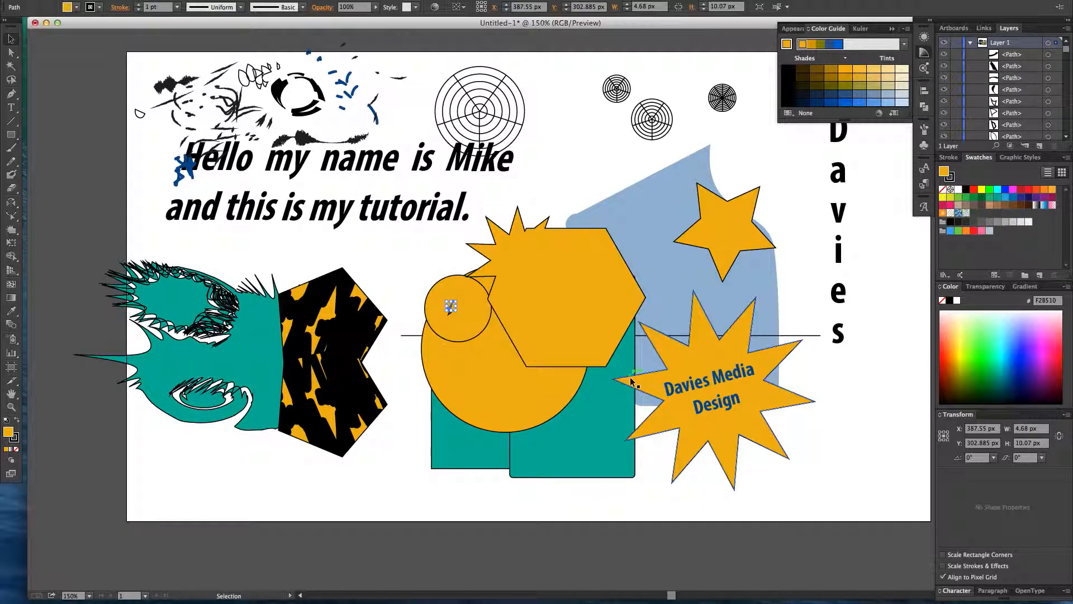
left_click(449, 311)
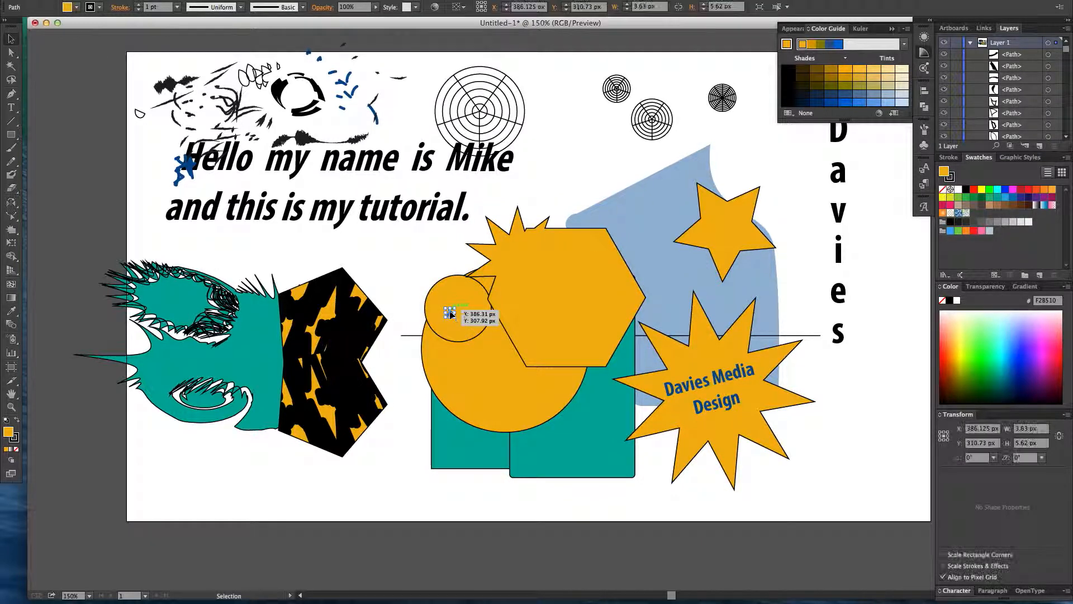
left_click_drag(586, 336, 564, 342)
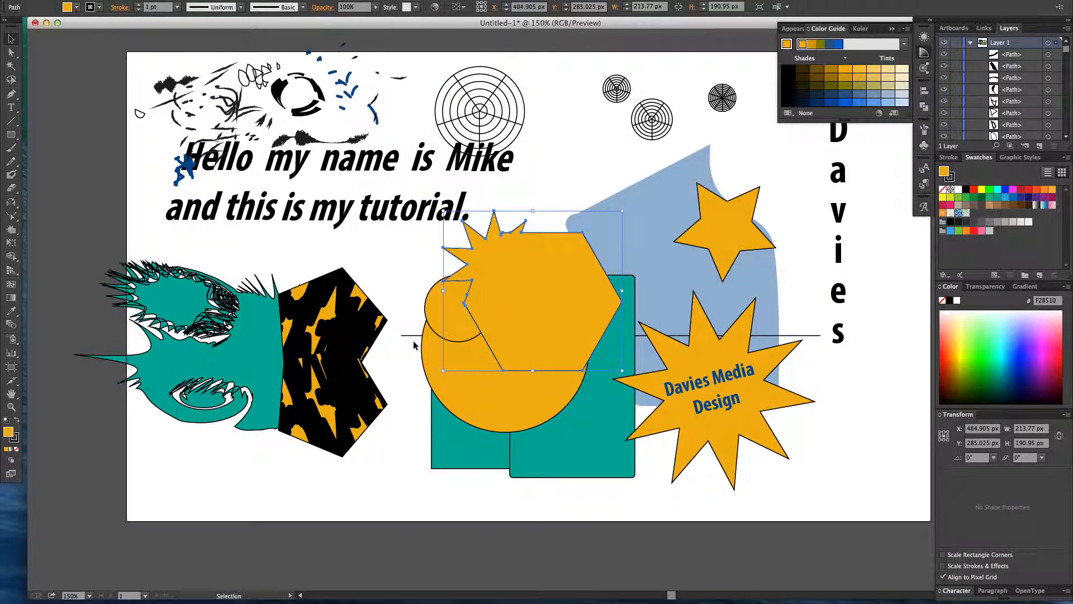
Select the small circle together with the merged star-and-hexagon shape and try Pathfinder's Minus Front and Intersect in turn, undoing each
left_click(924, 107)
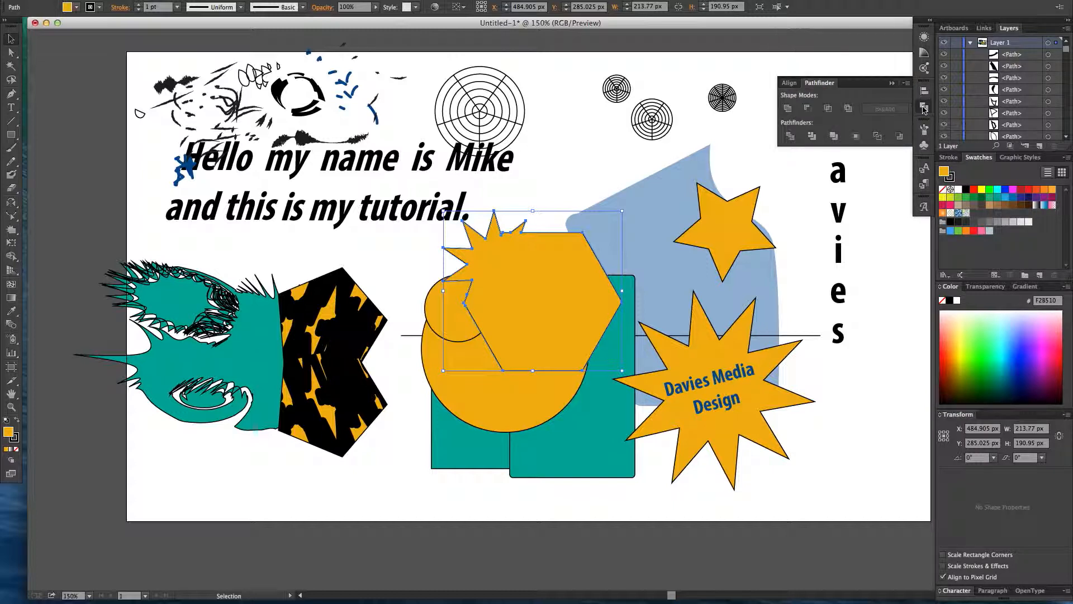
left_click(472, 331, "shift")
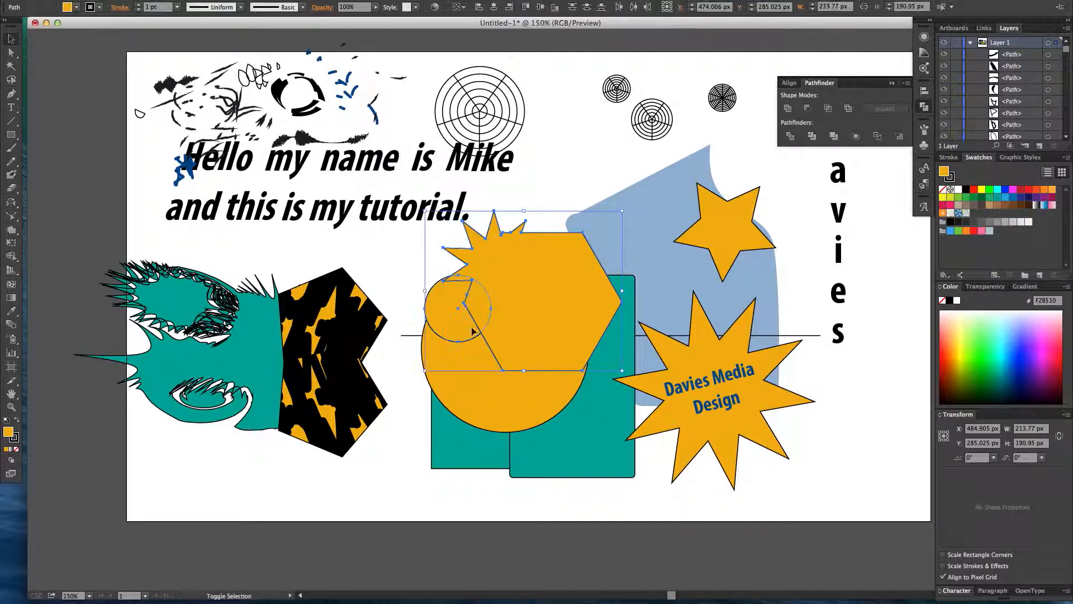
left_click(807, 111)
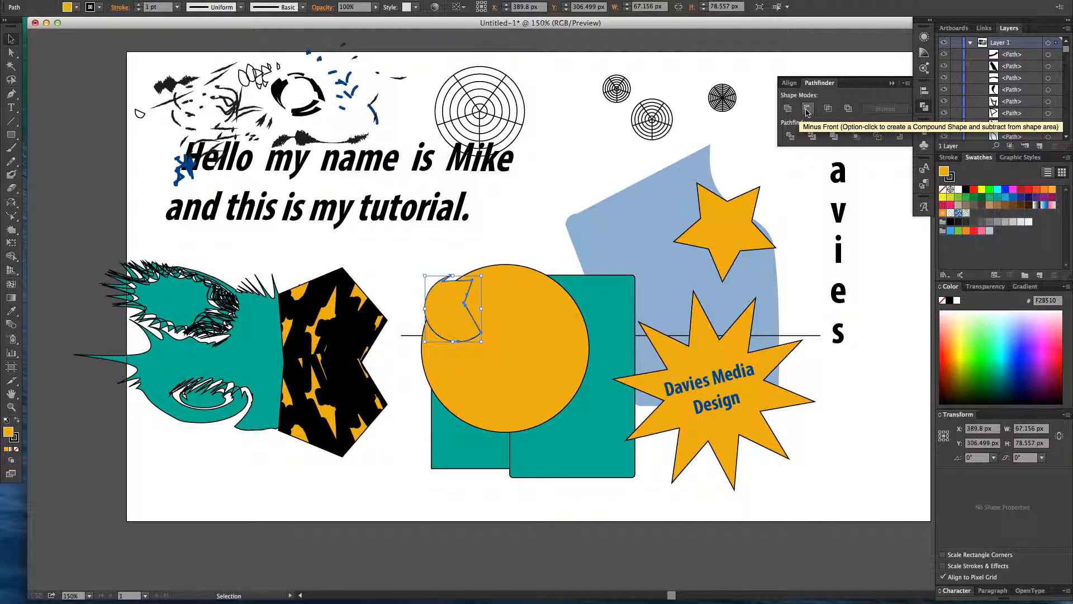
key("super+z")
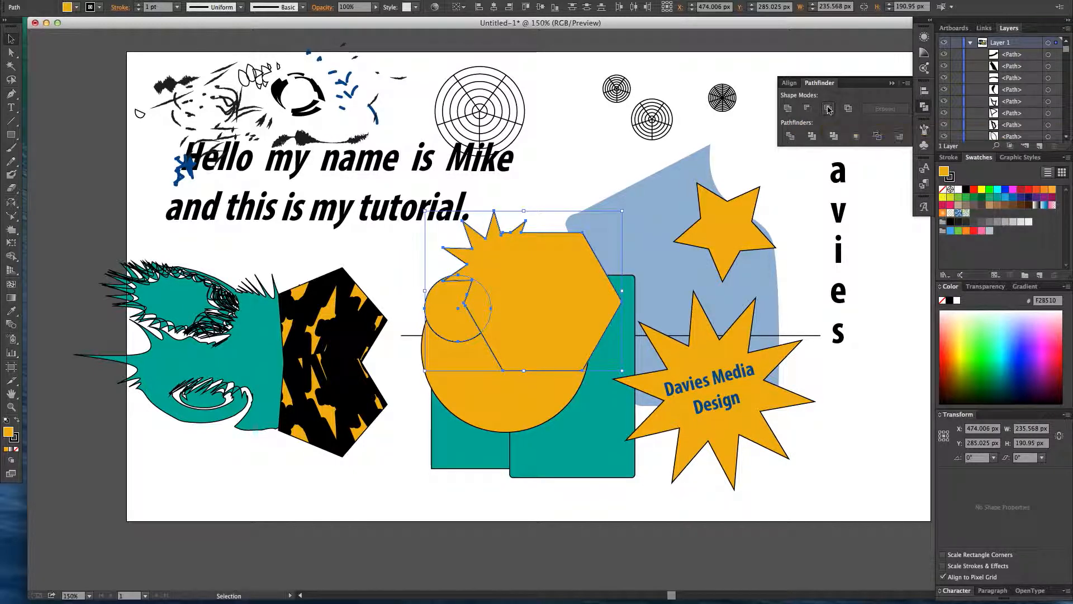
left_click(828, 109)
key("super+z")
Try Pathfinder's Exclude on the small circle and merged shape, and inspect the result with the shapes deselected
left_click(849, 110)
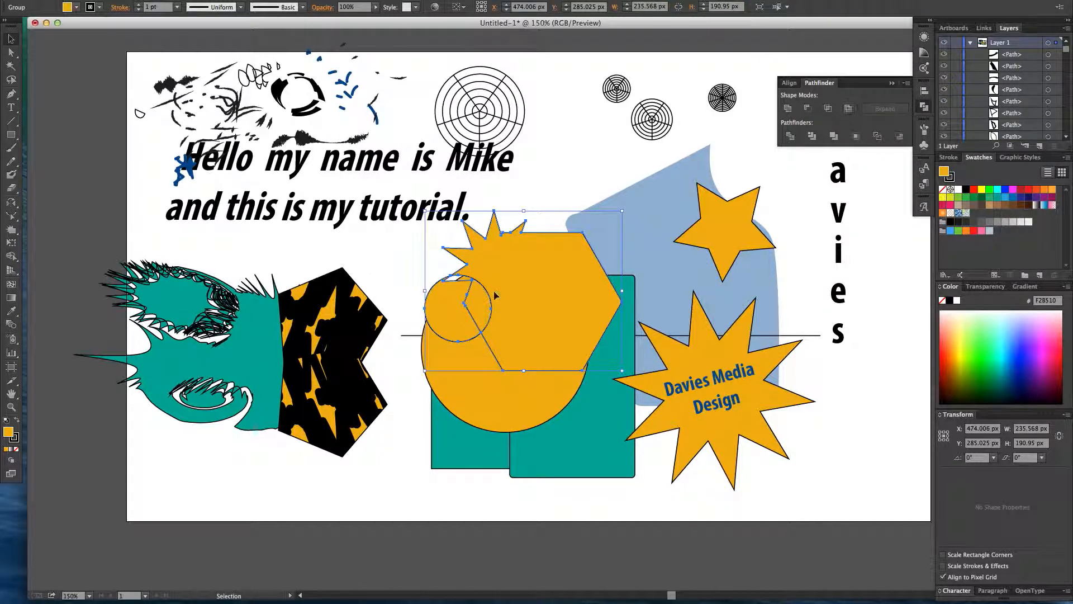
left_click(562, 223)
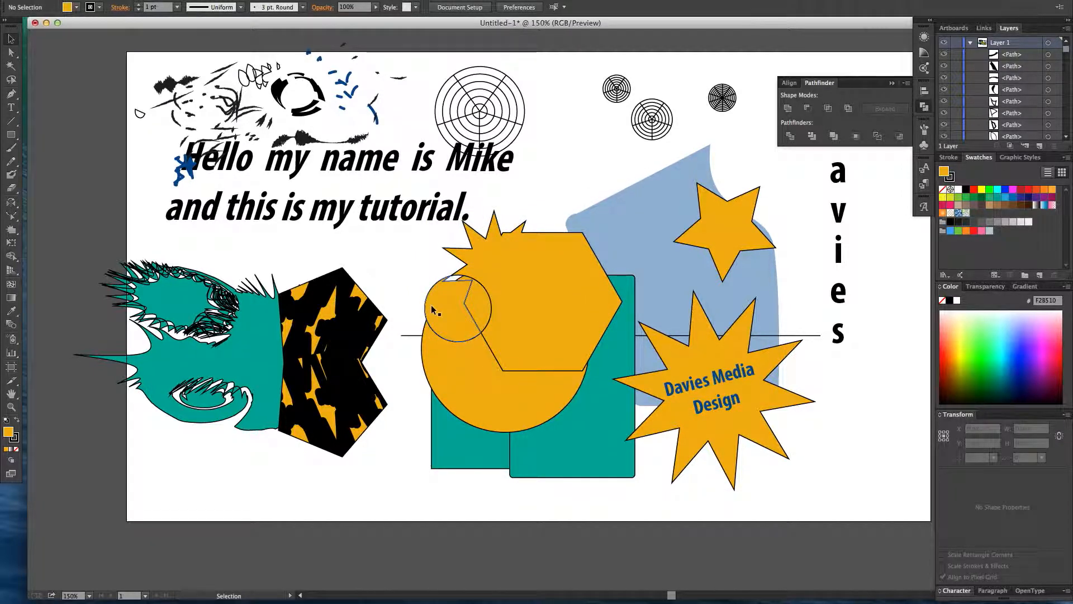
key("a")
left_click(433, 331)
key("v")
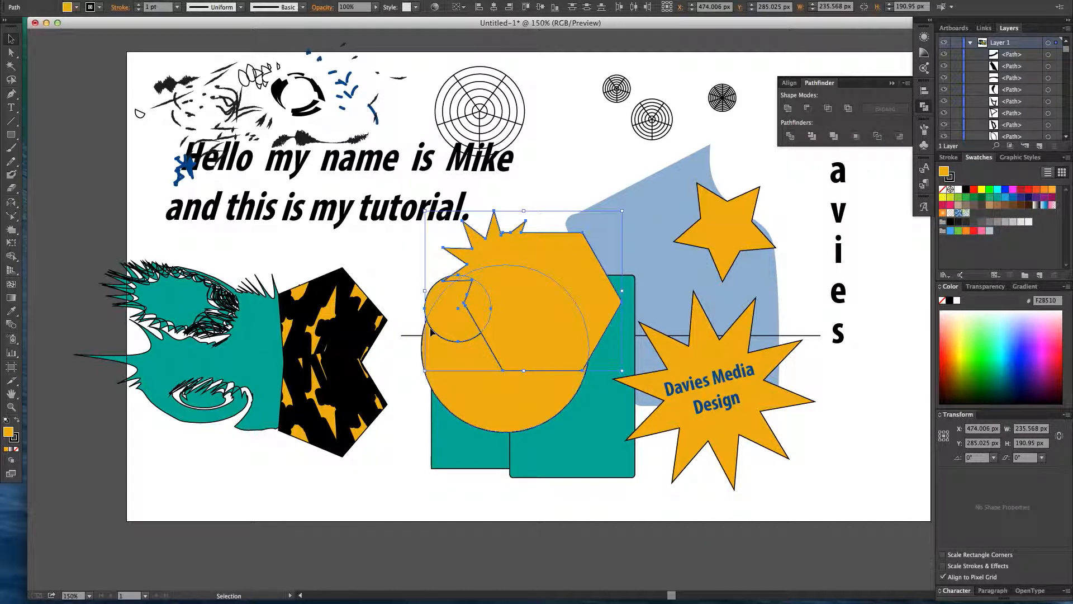
Try Pathfinder's Merge on the small circle and star-and-hexagon shape, move the combined shape up and right, and undo both changes
left_click(833, 137)
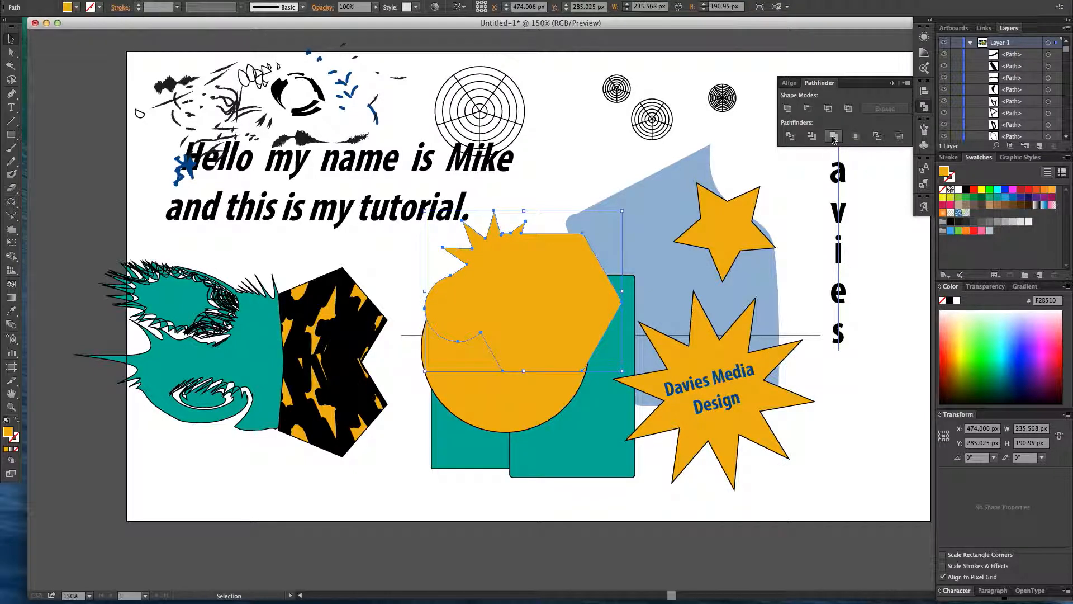
left_click(843, 401)
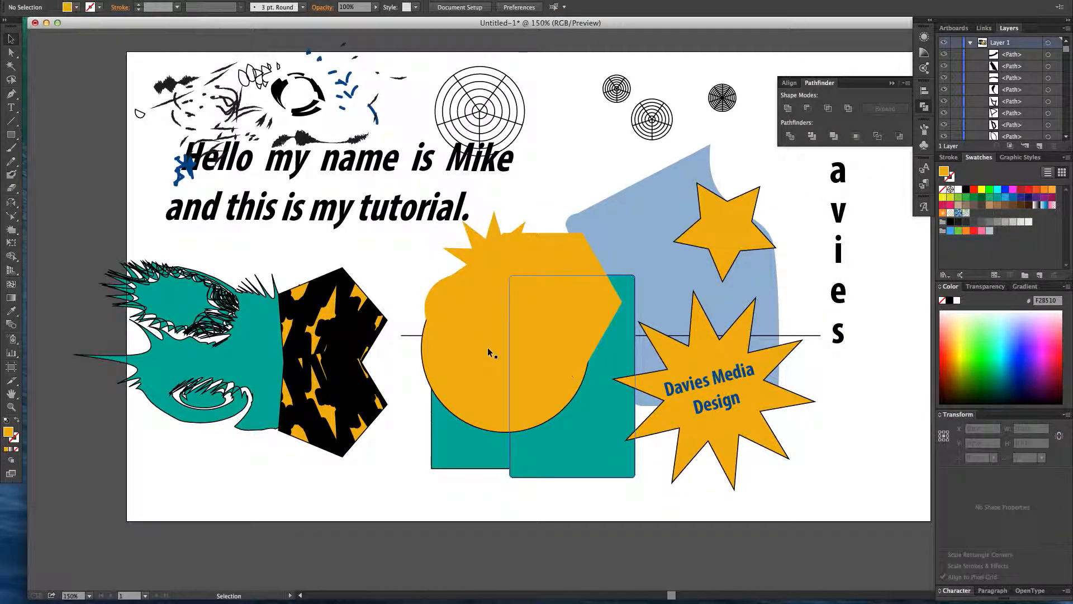
left_click_drag(488, 348, 529, 283)
key("super+z")
key("super+z")
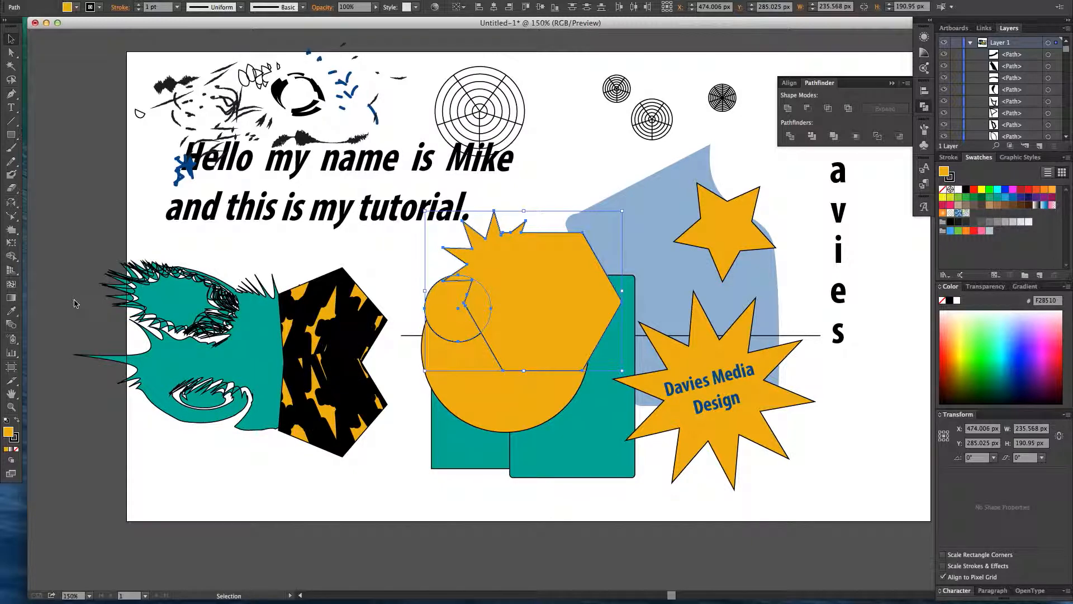
Unite the small circle's regions with the Shape Builder tool and make the circle and star-and-hexagon shape a Live Paint group
left_click(11, 257)
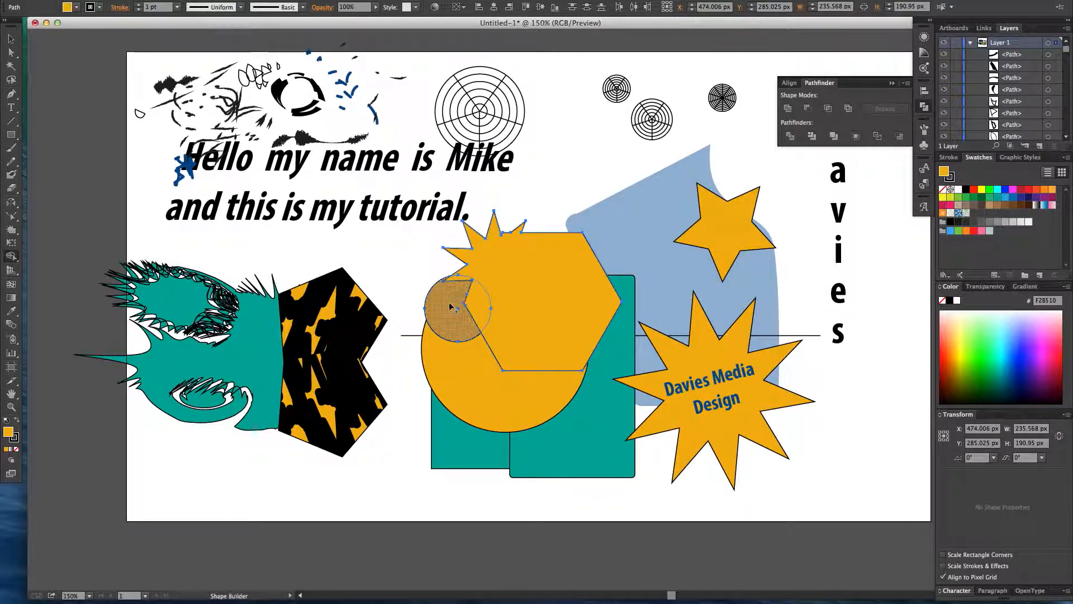
left_click_drag(450, 307, 476, 305)
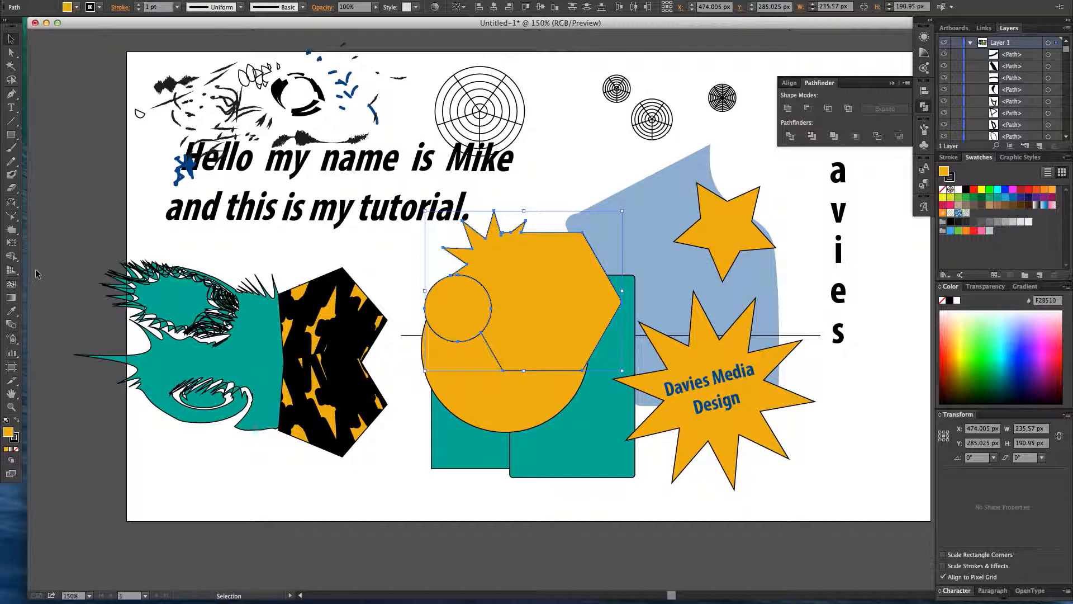
left_click_drag(11, 256, 35, 269)
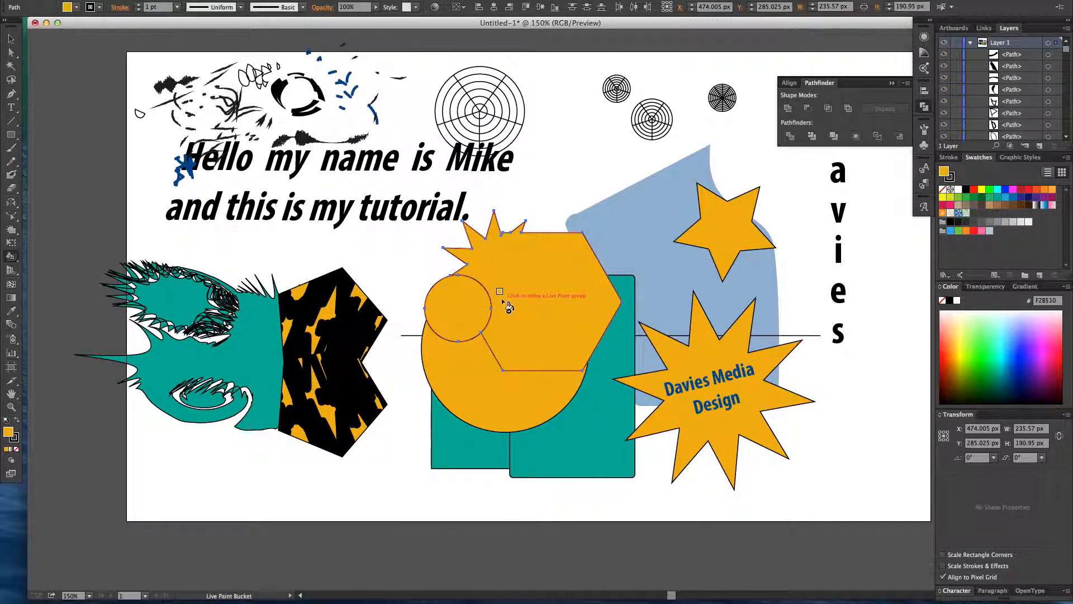
left_click(140, 0)
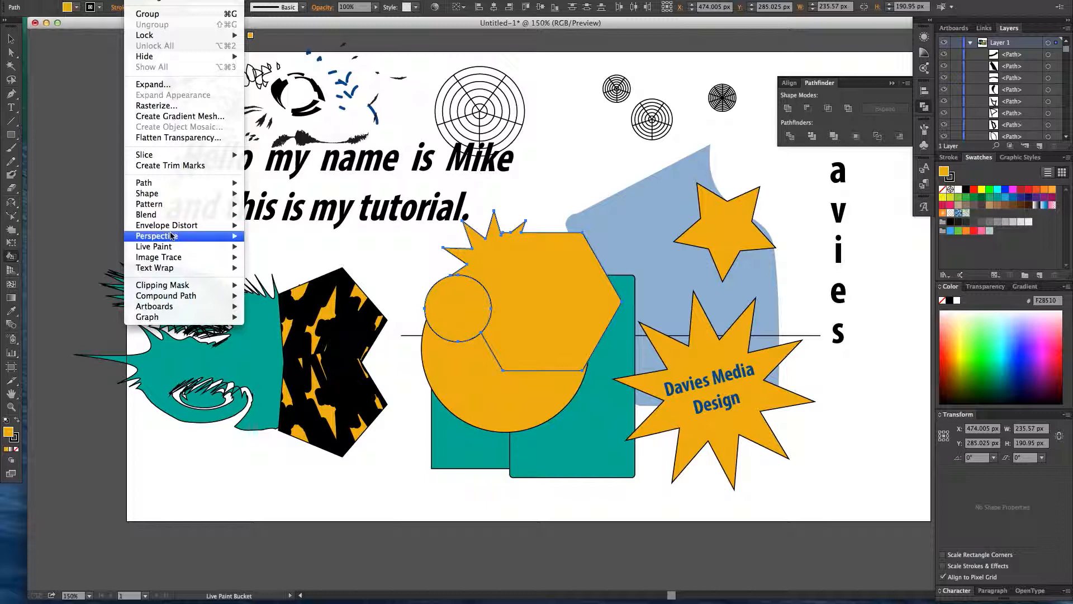
mouse_move(188, 259)
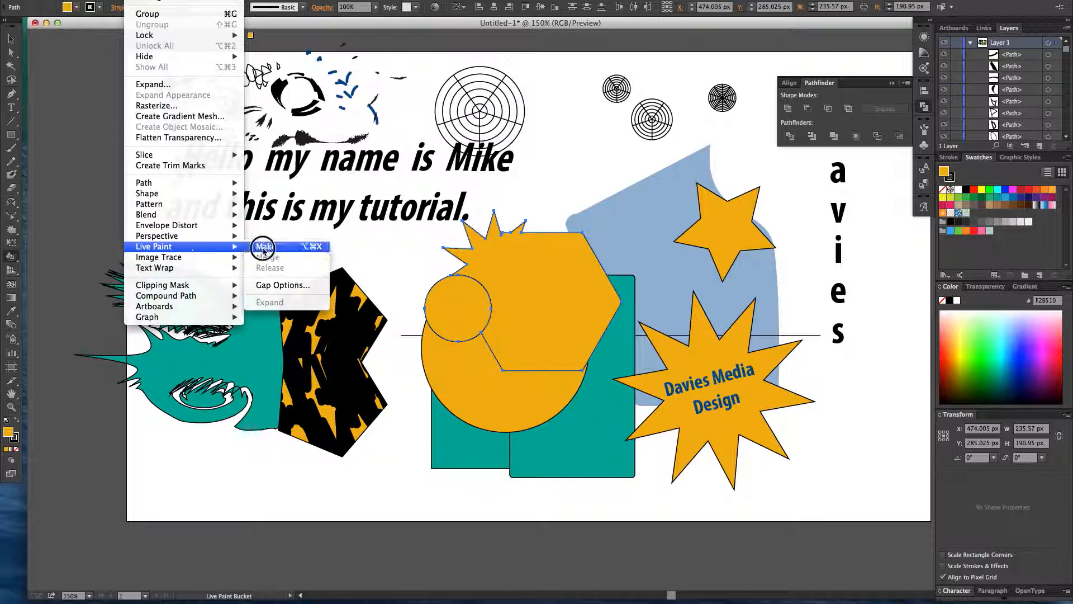
left_click(265, 246)
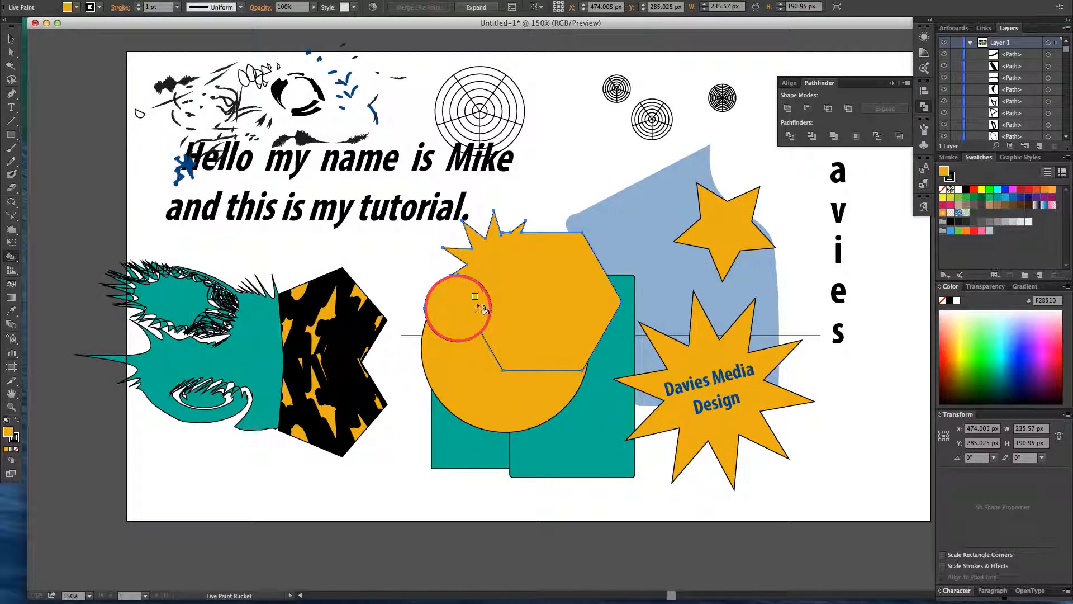
Fill both the small circle and the star-and-hexagon shape with the dark brown swatch 534741 using the Live Paint Bucket
left_click(981, 206)
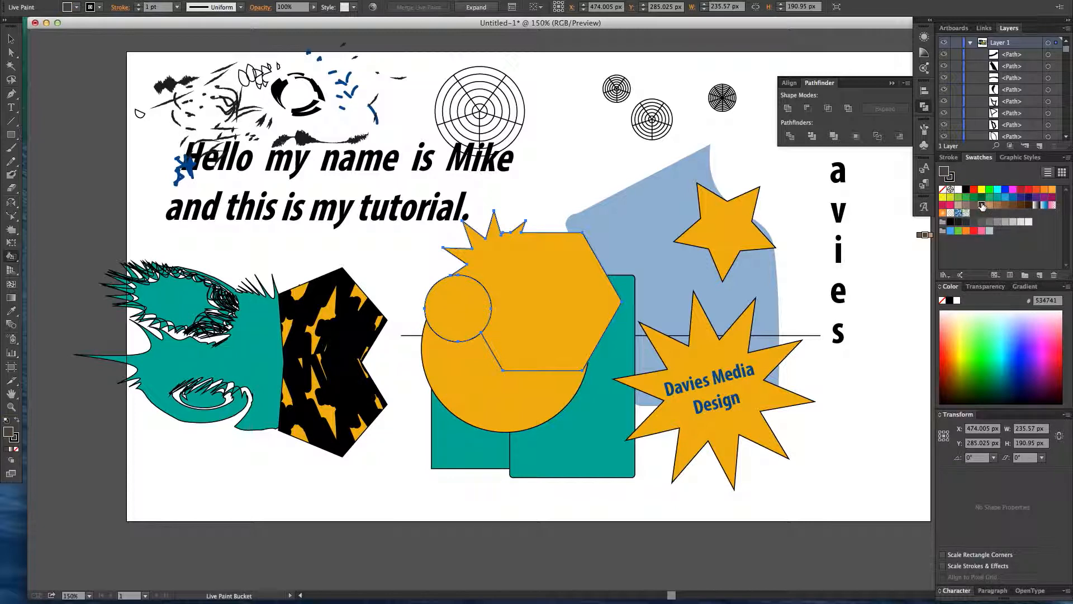
left_click(477, 305)
left_click(546, 285)
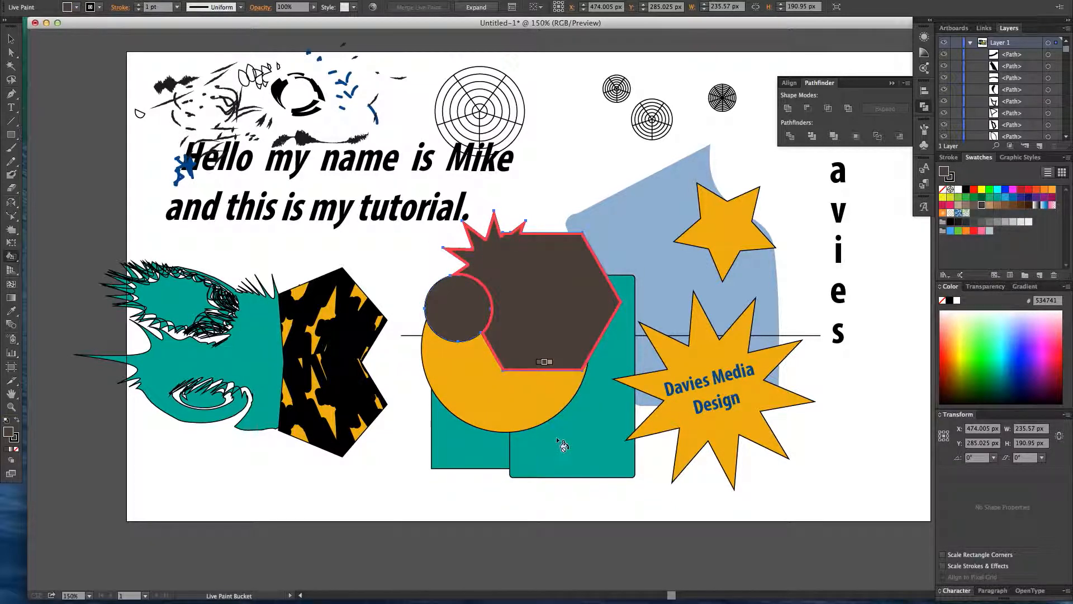
Cycle through the swatches with the Live Paint Bucket and fill the small circle cyan (00FFFF) and the star-and-hexagon shape blue
key("Right")
key("Right")
key("Right")
key("Right")
key("Right")
key("Right")
left_click(505, 277)
key("Right")
key("Right")
key("Right")
key("Right")
key("Right")
key("Right")
key("Right")
key("Right")
key("Right")
key("Right")
key("Right")
key("Right")
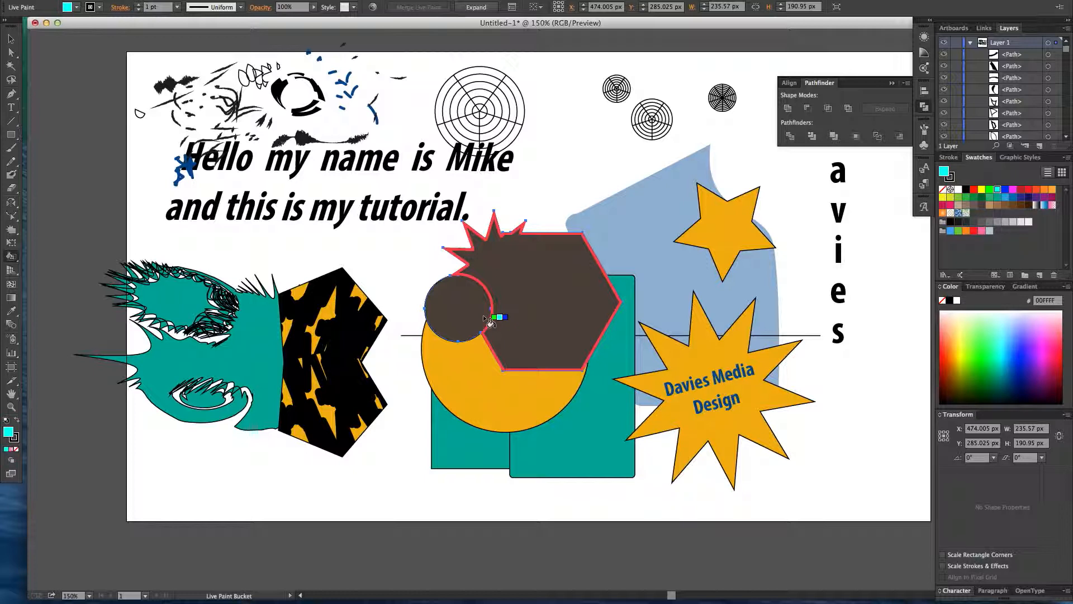
left_click(485, 318)
key("Right")
left_click(538, 291)
Cycle to the green swatch 7AC943 and fill the small circle with it using the Live Paint Bucket
key("Right")
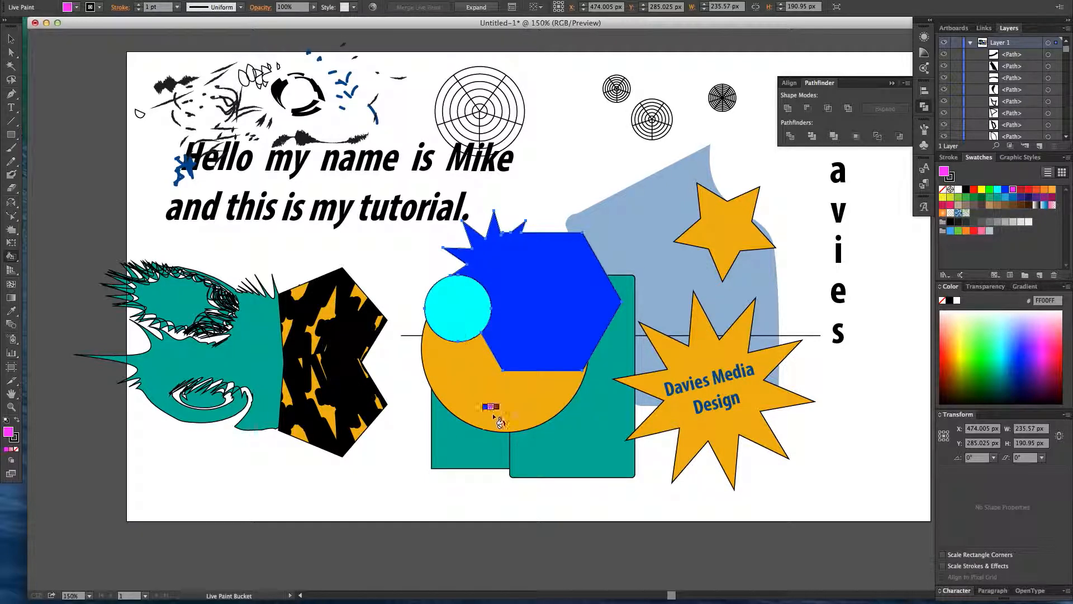
key("Down")
key("Down")
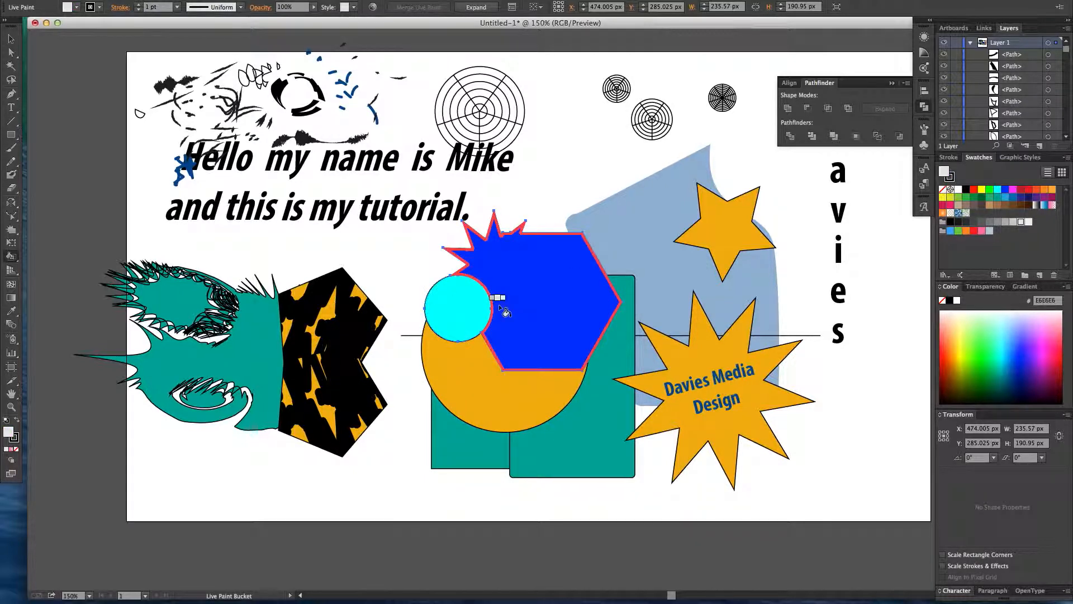
key("Right")
left_click(478, 309)
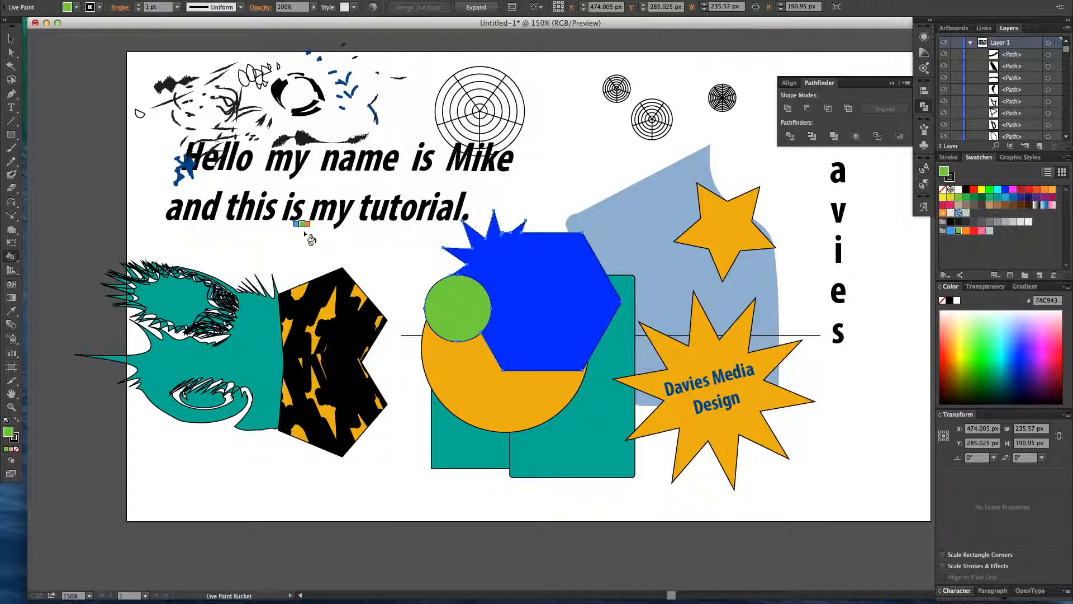
Fill the small circle with pink (FF7BAC) and the star-and-hexagon shape with the light blue-grey swatch using the Live Paint Bucket
left_click(15, 255)
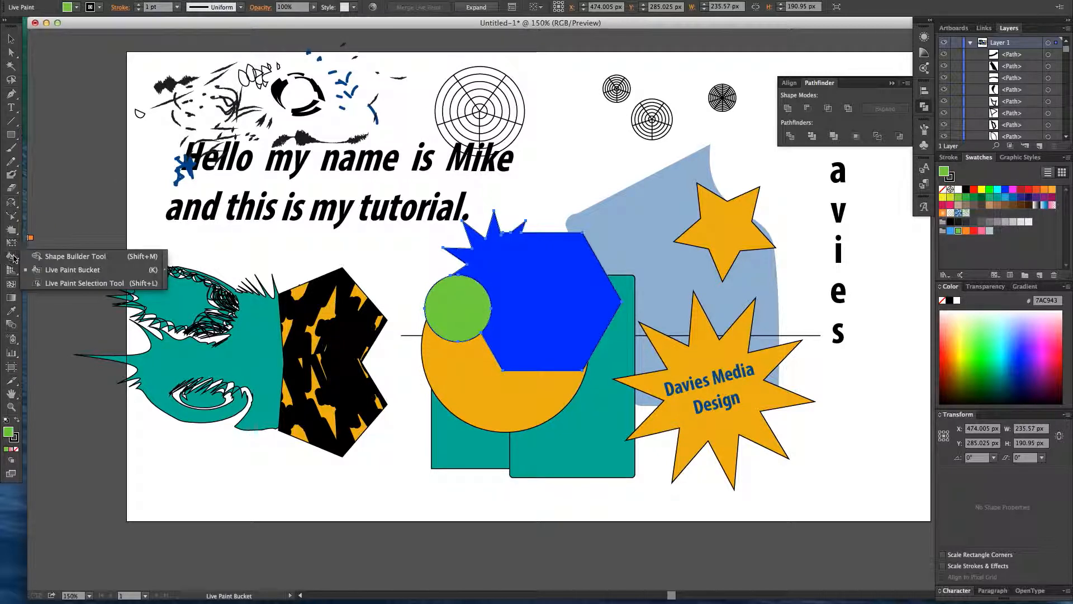
key("Right")
key("Right")
key("Right")
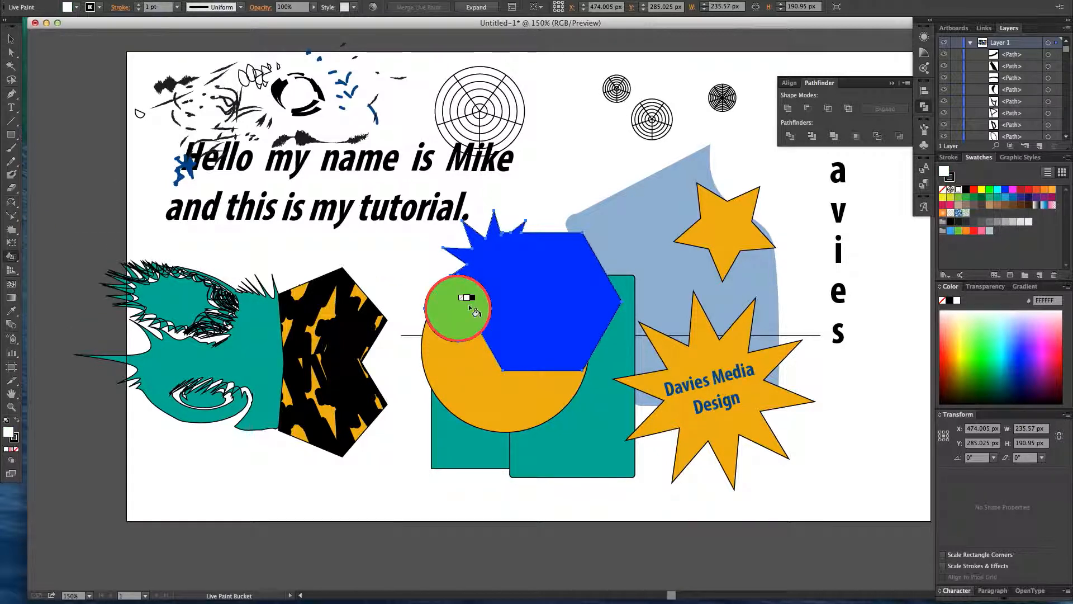
left_click(470, 307)
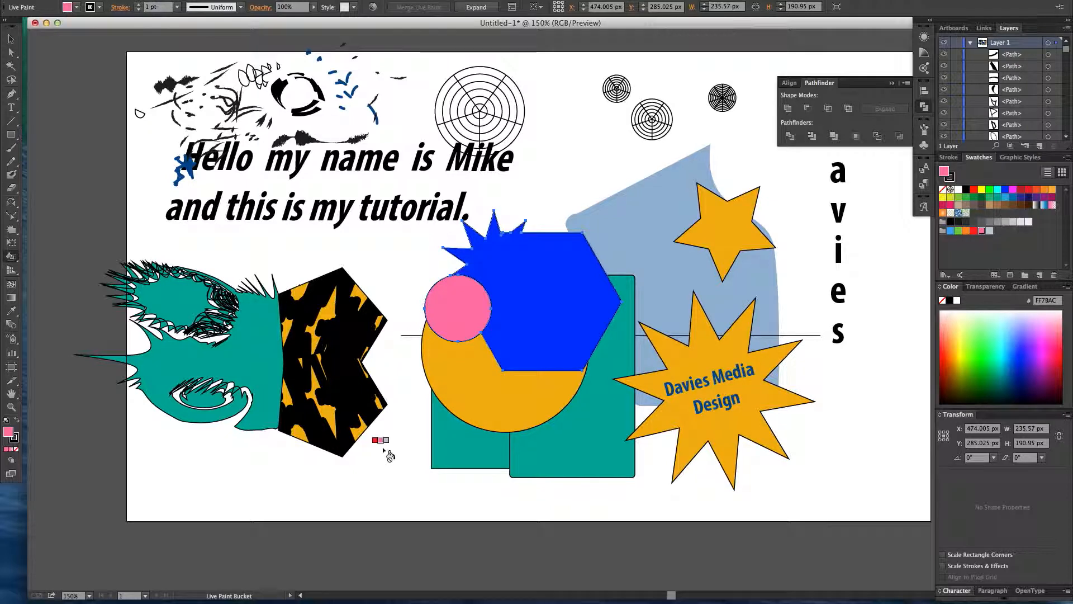
key("Right")
left_click(533, 301)
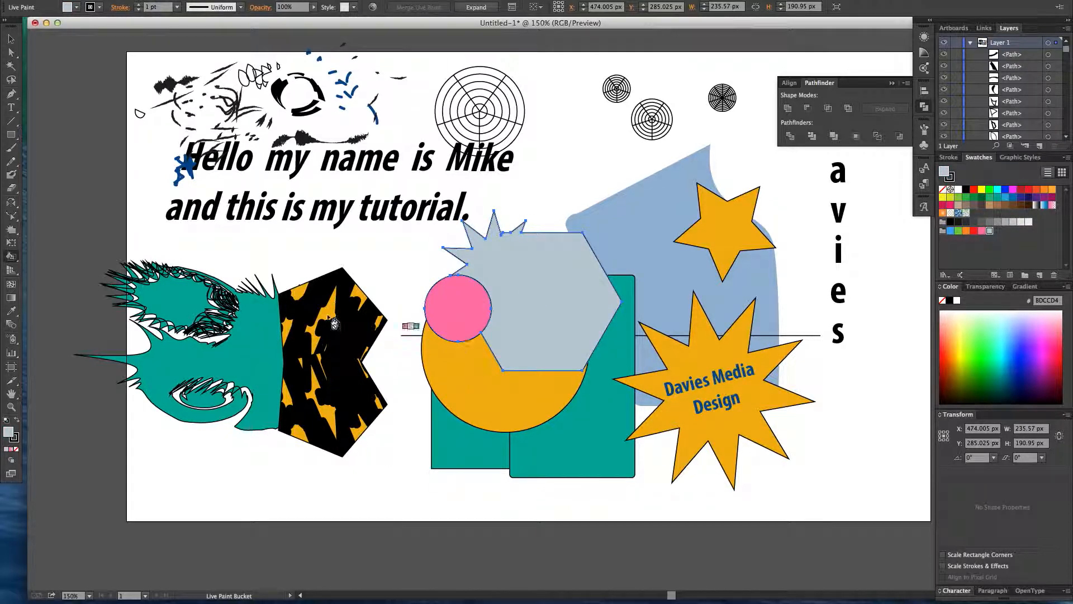
Select the pink circle's face and the grey star-and-hexagon face in turn with the Live Paint Selection tool, and deselect
left_click(10, 255)
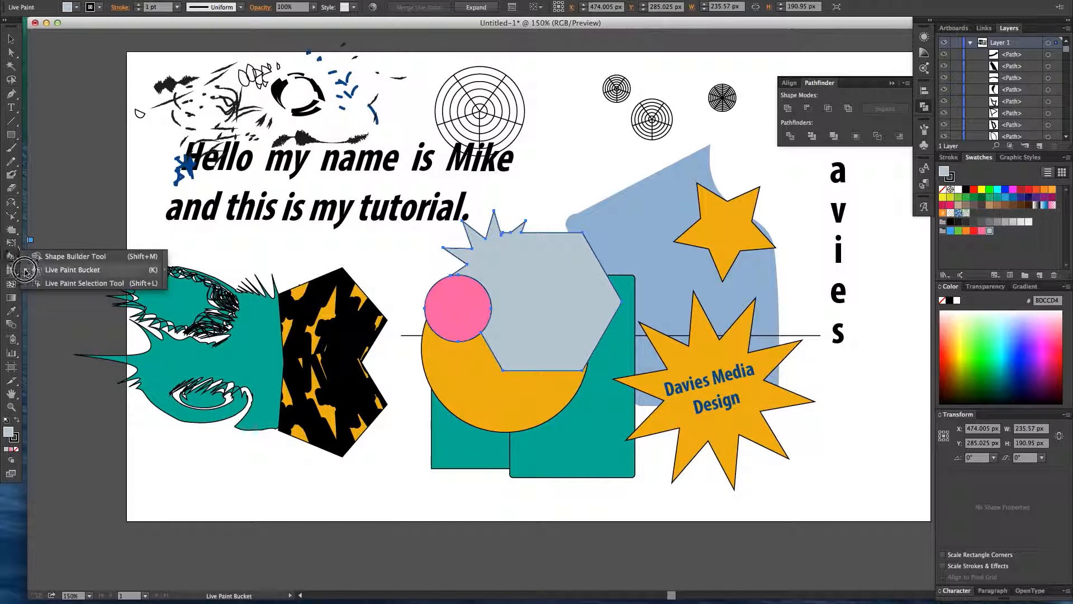
left_click(84, 283)
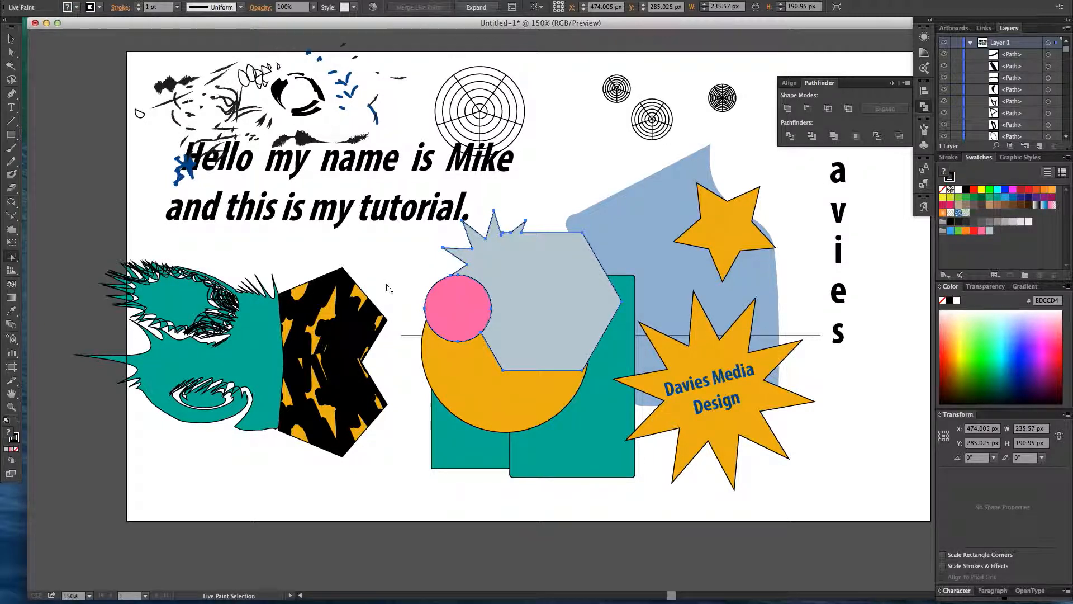
left_click(462, 306)
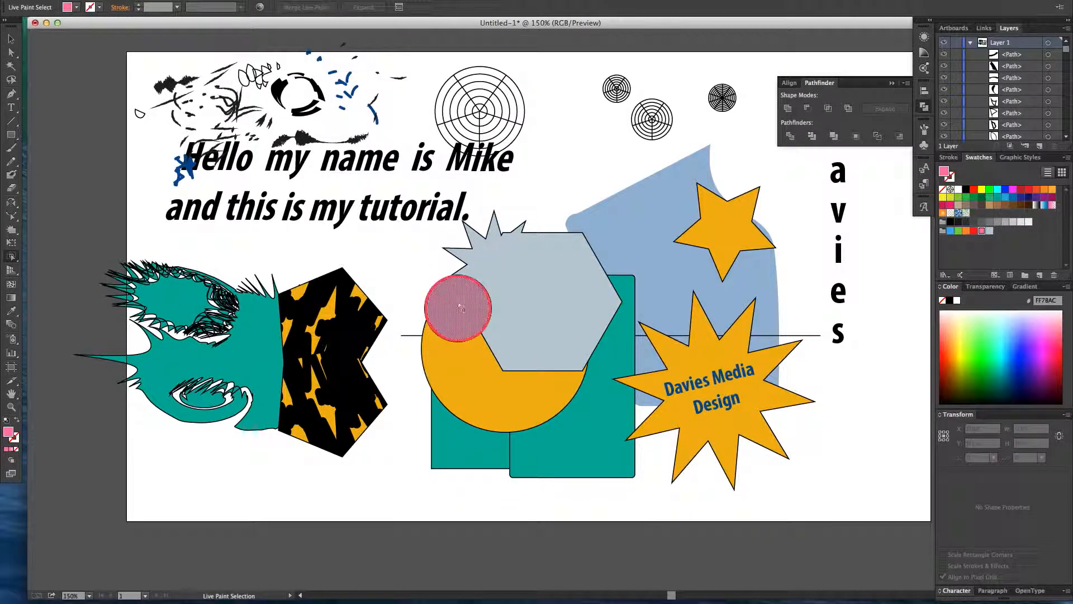
left_click(520, 341)
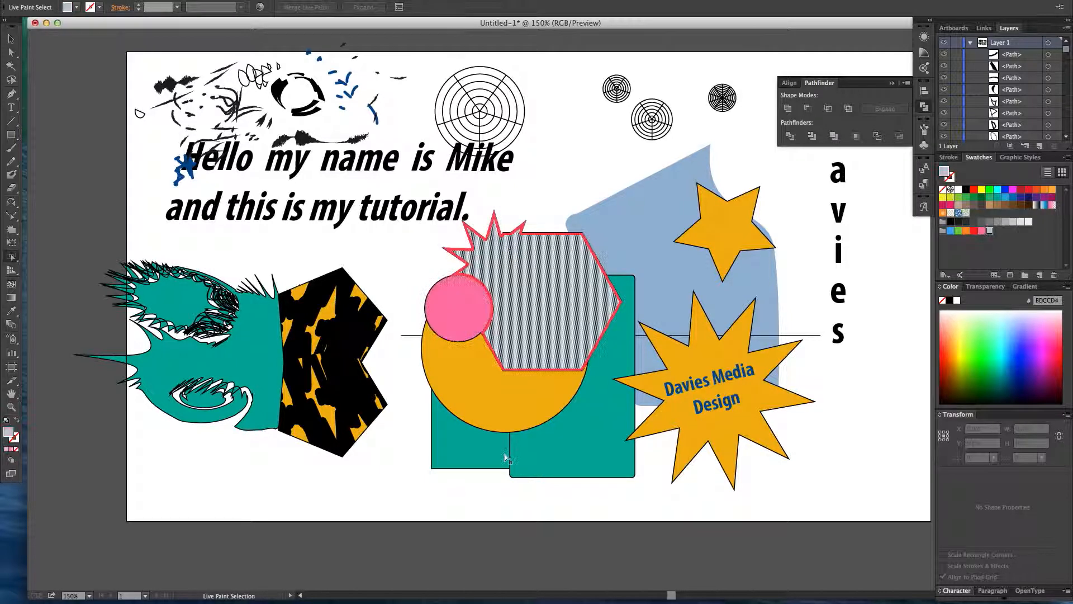
left_click(56, 288)
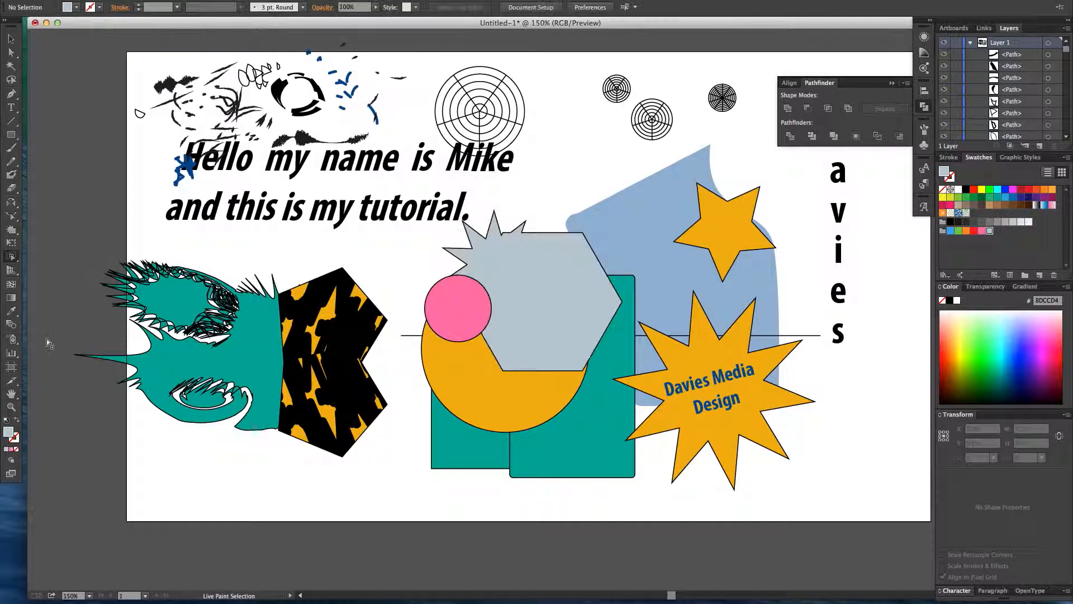
Display the perspective grid over the artboard with the Perspective Grid tool and activate the Rectangle tool
left_click(21, 258)
left_click(62, 256)
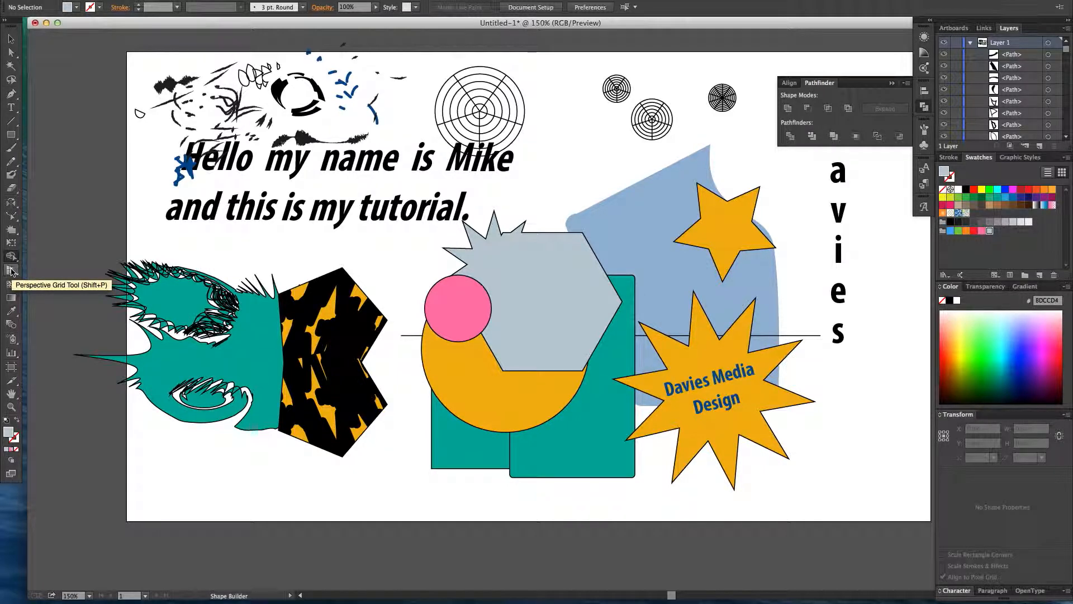
left_click(11, 271)
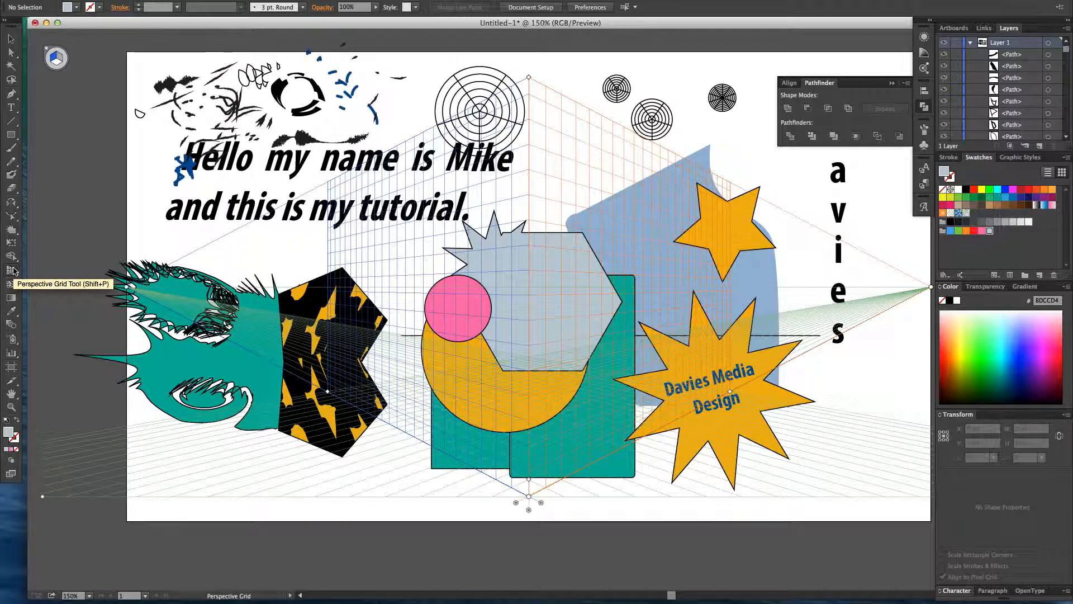
left_click(11, 270)
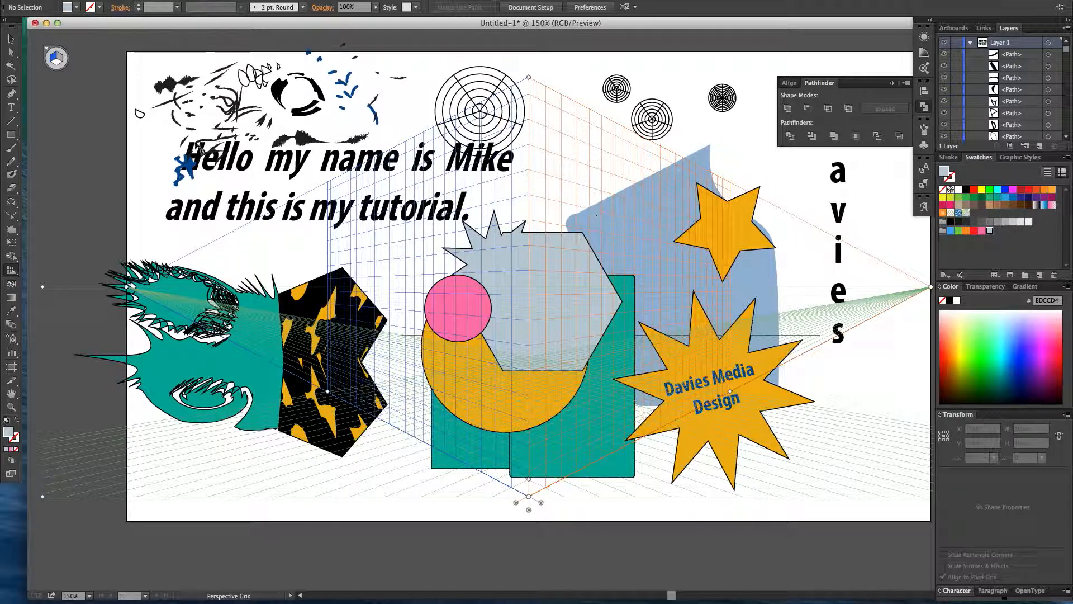
key("m")
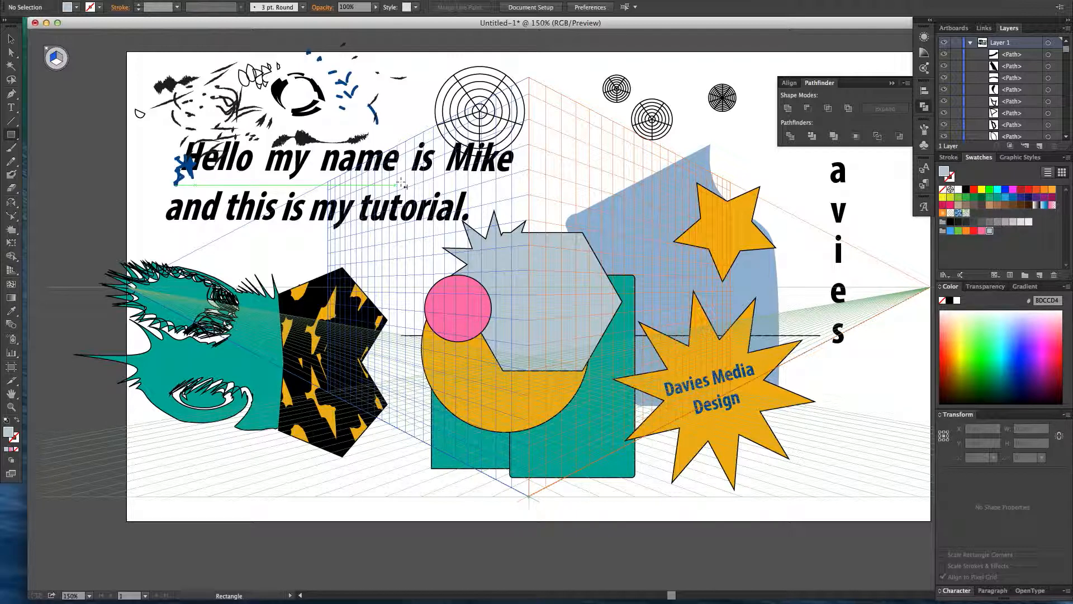
Draw rectangles on the perspective grid's left, right and ground planes, about 315 × 232 pt, 280 × 240 pt and 653 × 15 pt
left_click_drag(405, 178, 529, 317)
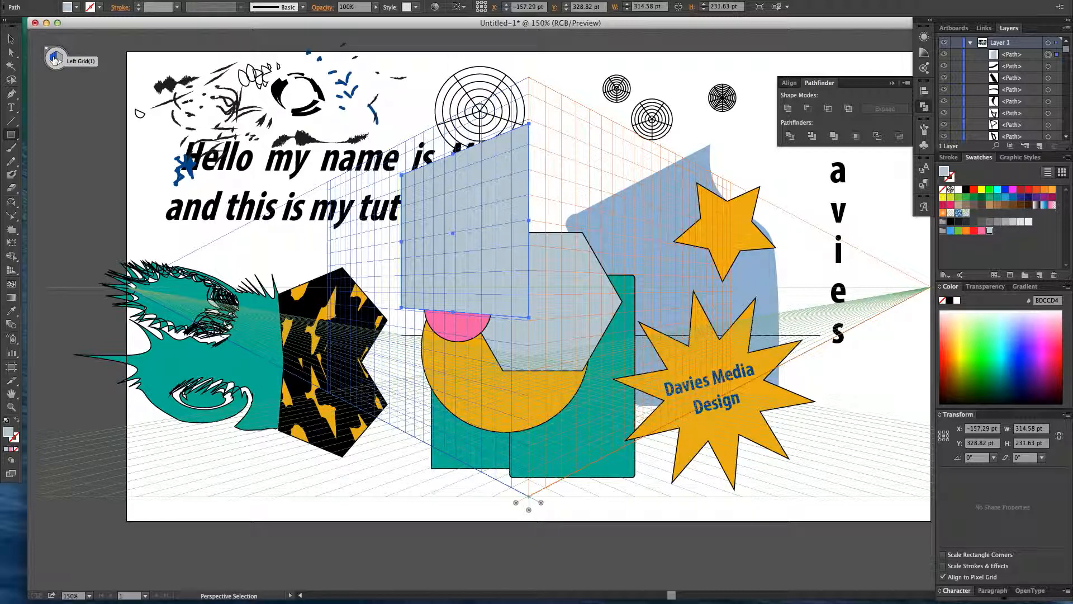
left_click(60, 59)
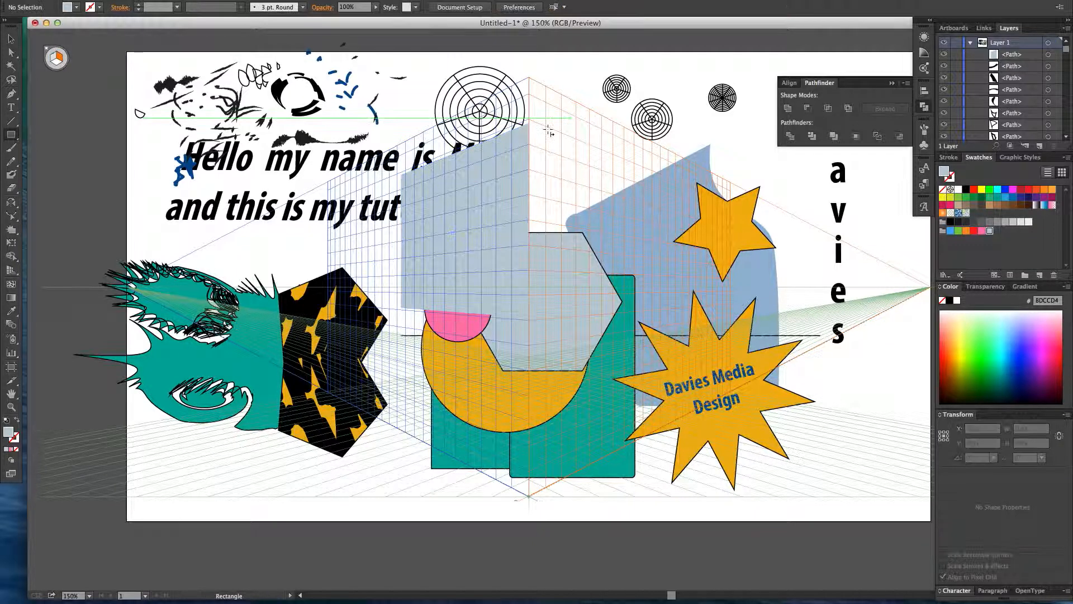
mouse_move(533, 132)
left_mouse_down()
mouse_move(635, 269)
mouse_move(650, 318)
left_mouse_up()
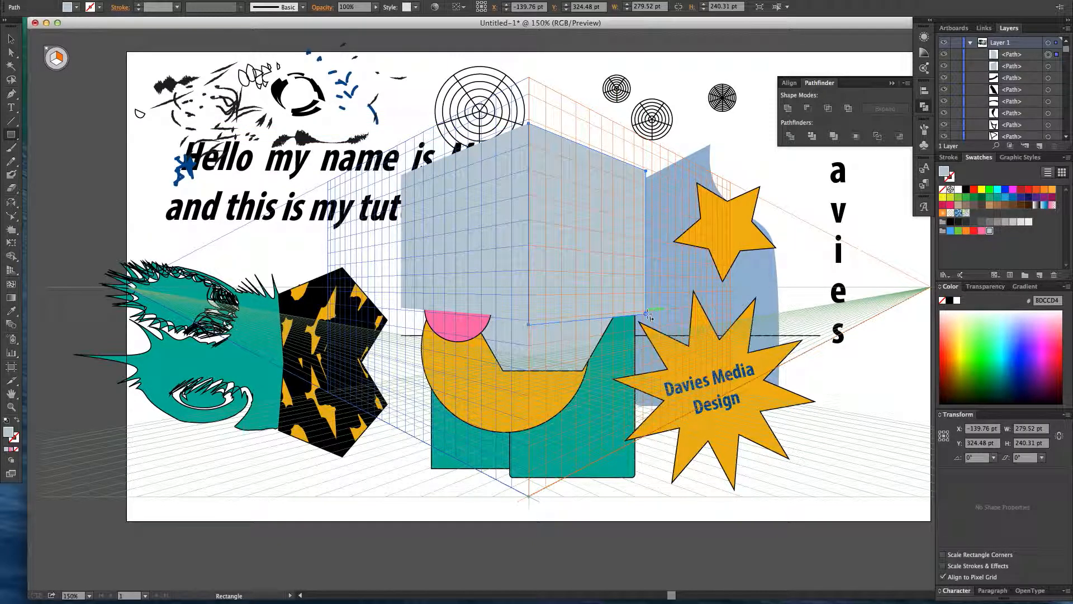
left_click(57, 63)
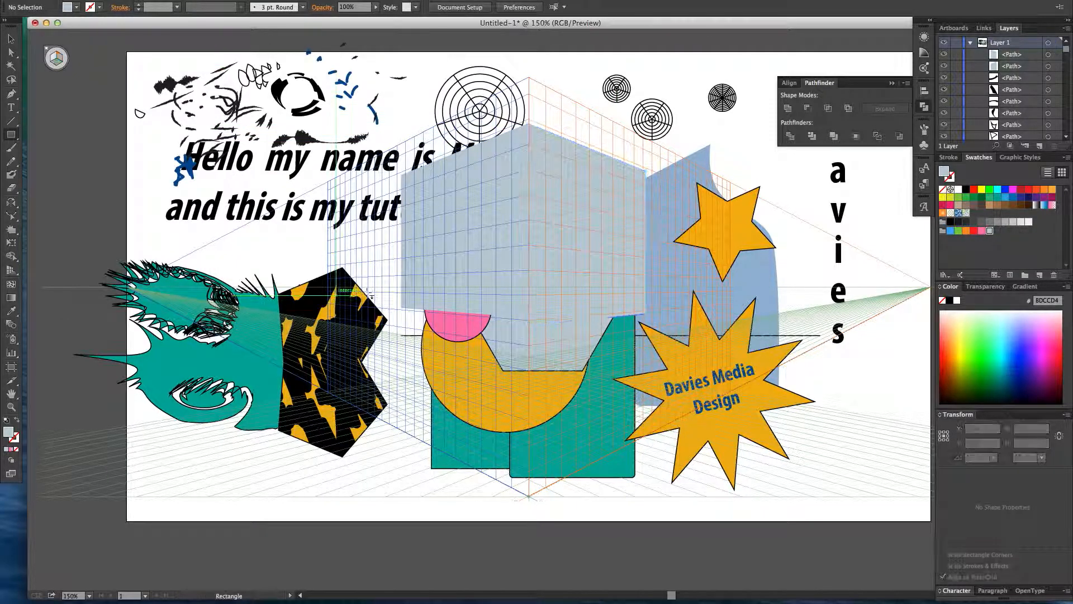
left_click_drag(467, 403, 592, 461)
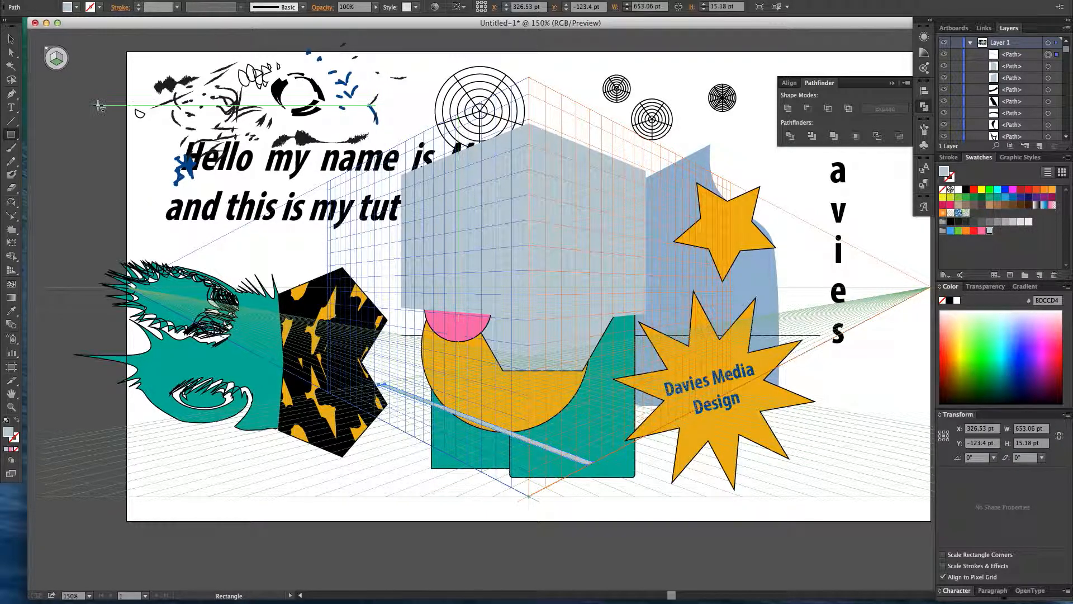
Hide the perspective grid using the Perspective Selection tool and return to the Rectangle tool
key("shift+v")
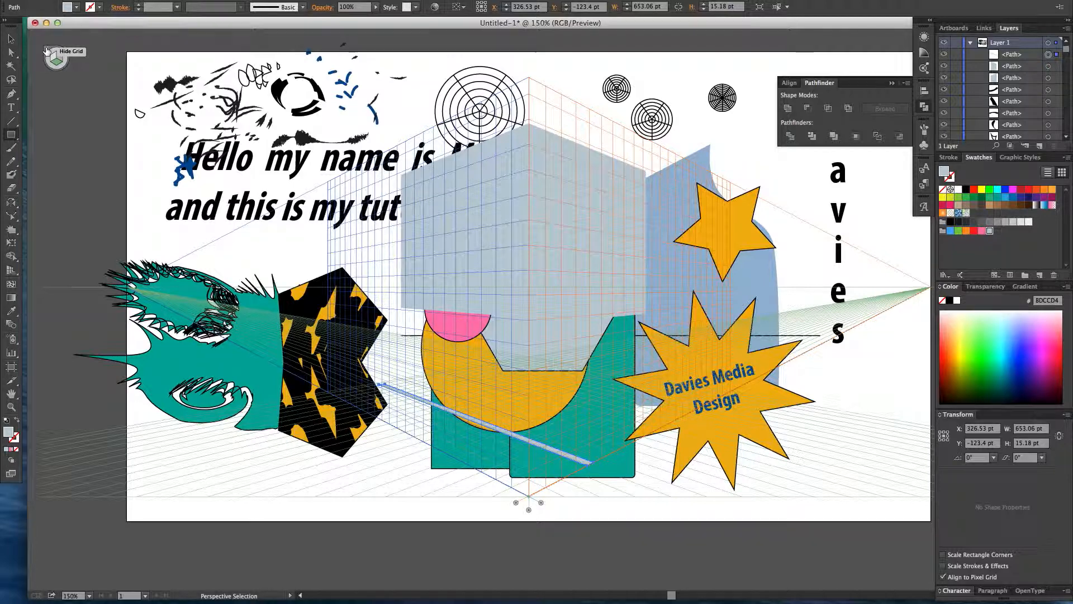
left_click(47, 51)
key("m")
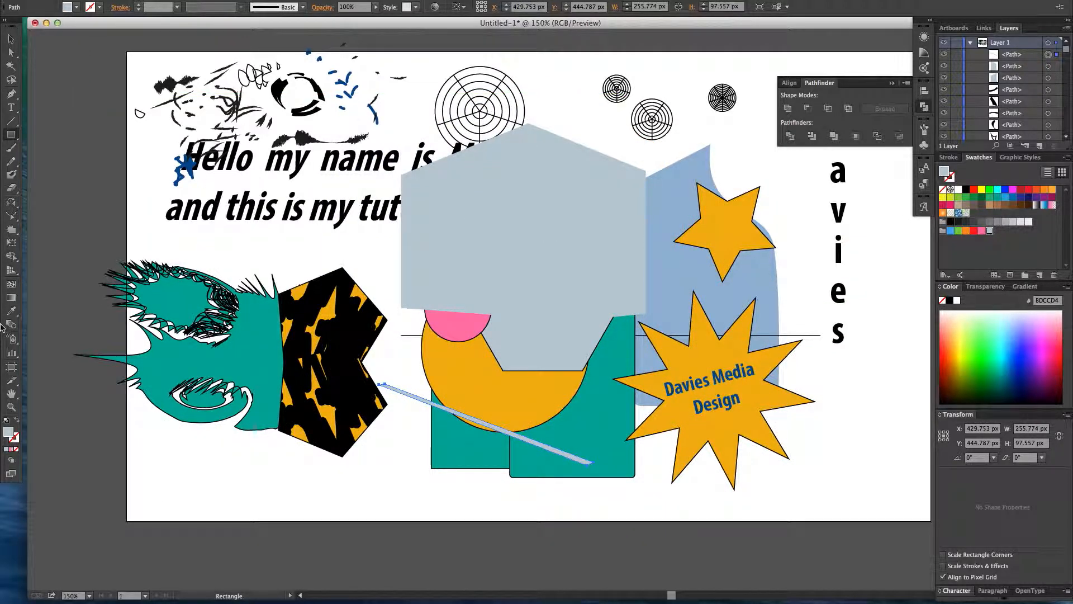
Redisplay the perspective grid with the Perspective Grid tool and hide it again from the plane widget
left_click(11, 270)
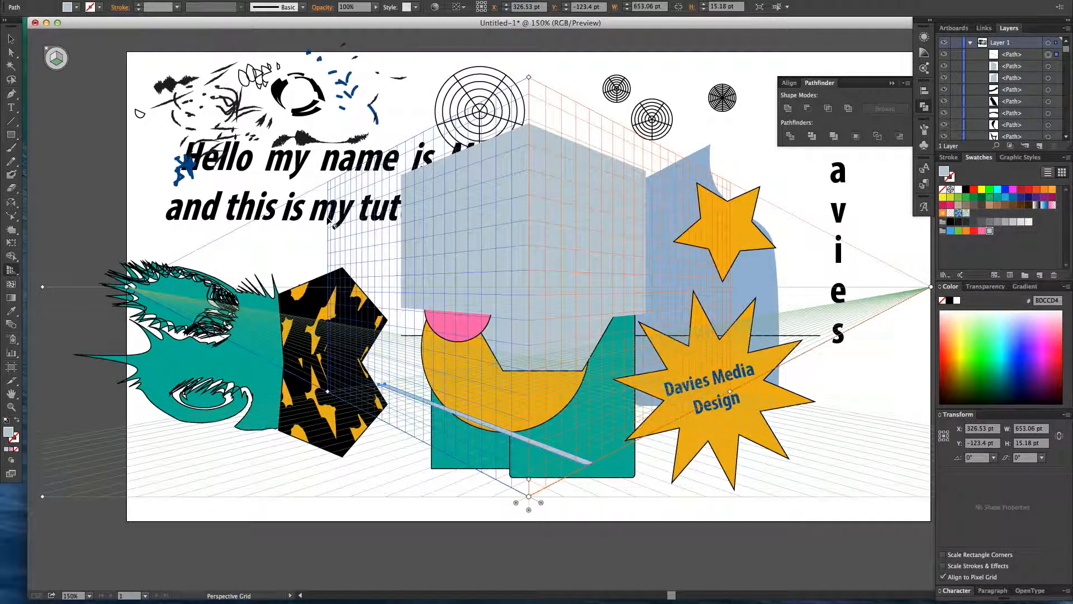
left_click(10, 134)
left_click(11, 161)
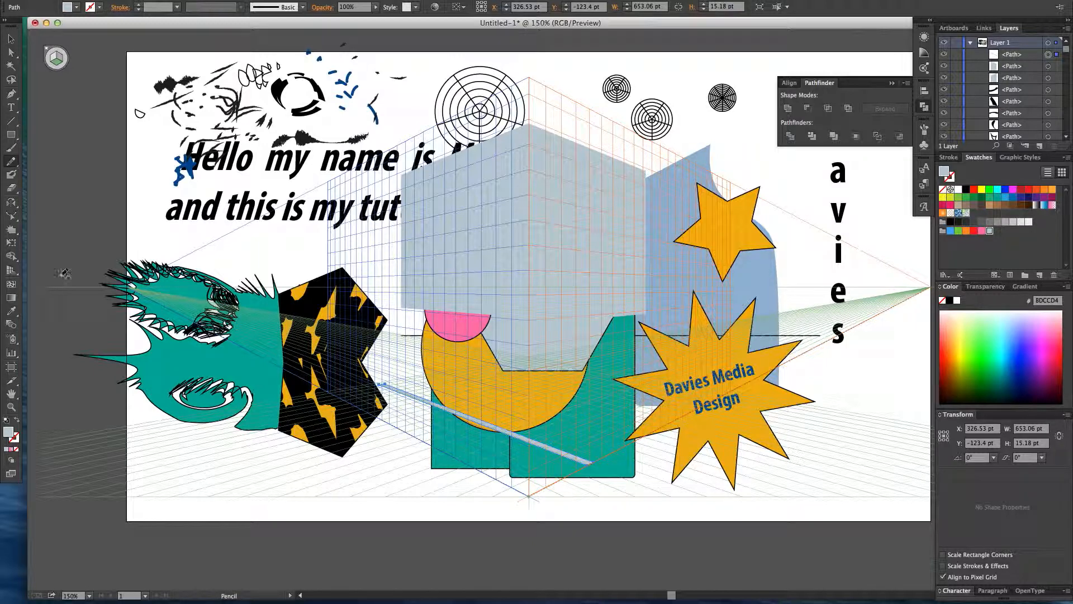
left_click(11, 270)
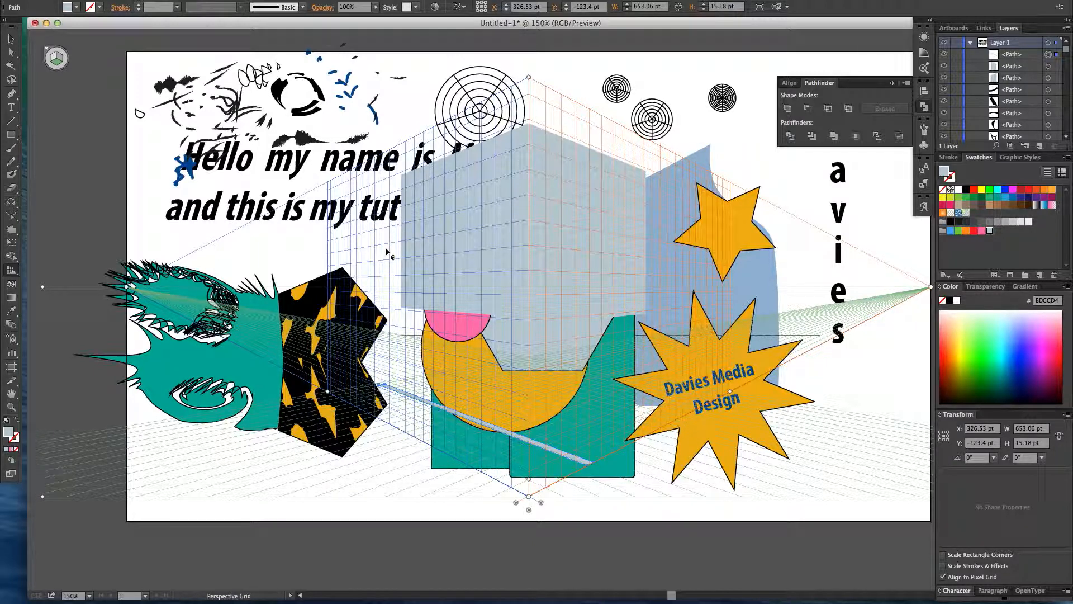
left_click(50, 51)
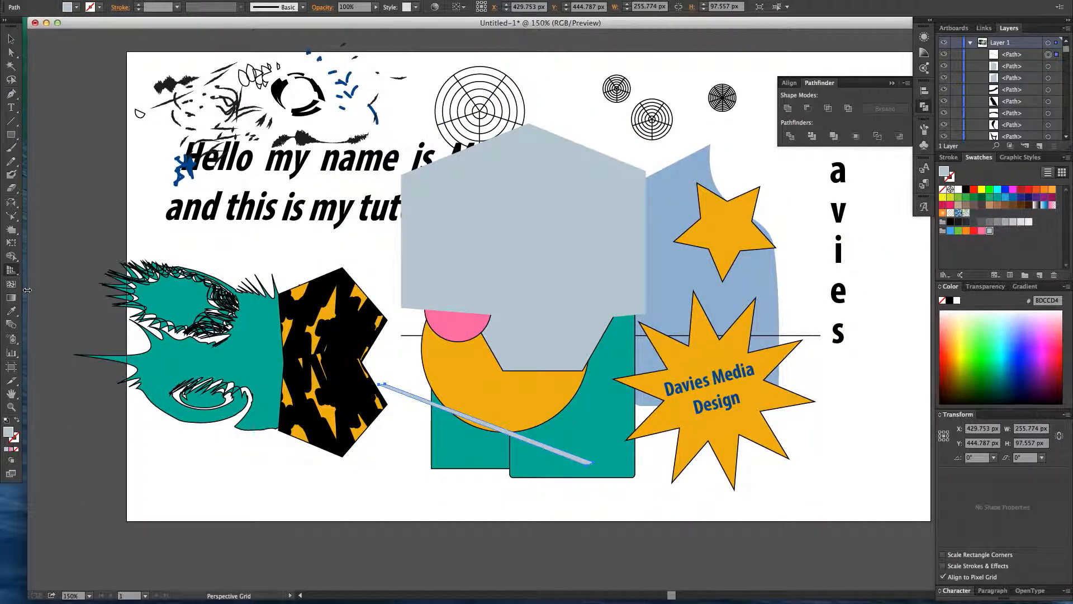
View the Perspective Grid tool variants and the Perspective Grid Options, and close them without changes
left_click(11, 272)
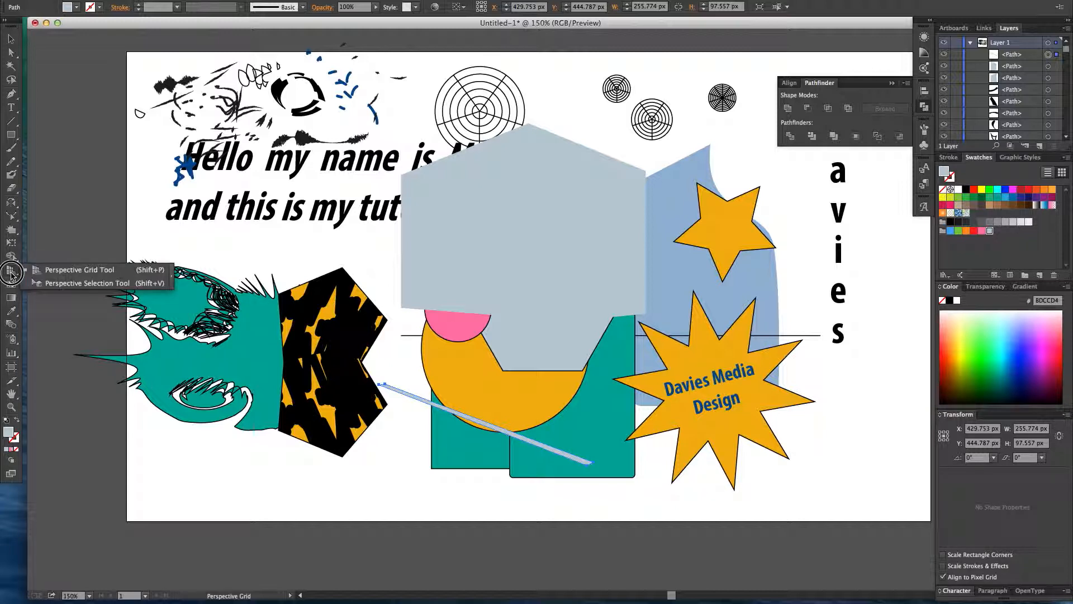
double_click(10, 273)
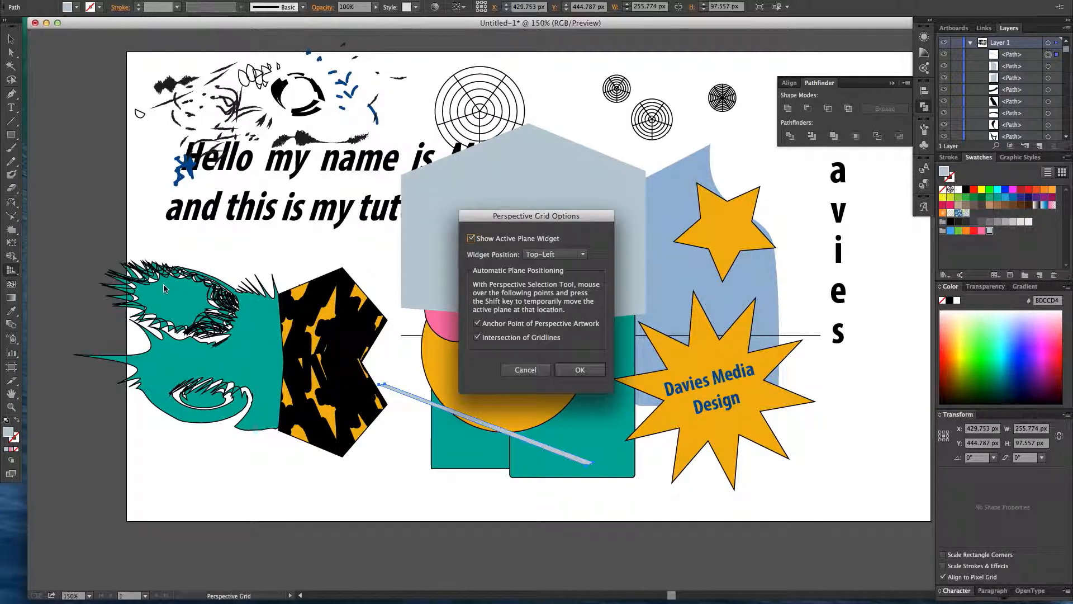
left_click(525, 370)
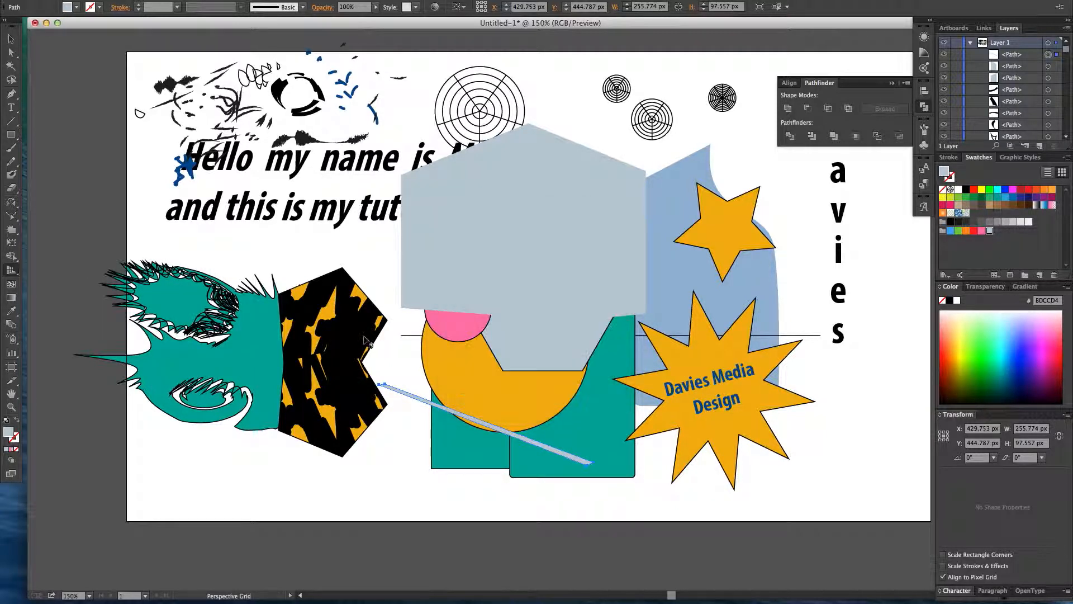
Divide the cube's left face into a gradient mesh by adding five mesh points across it with the Mesh tool
left_click(10, 286)
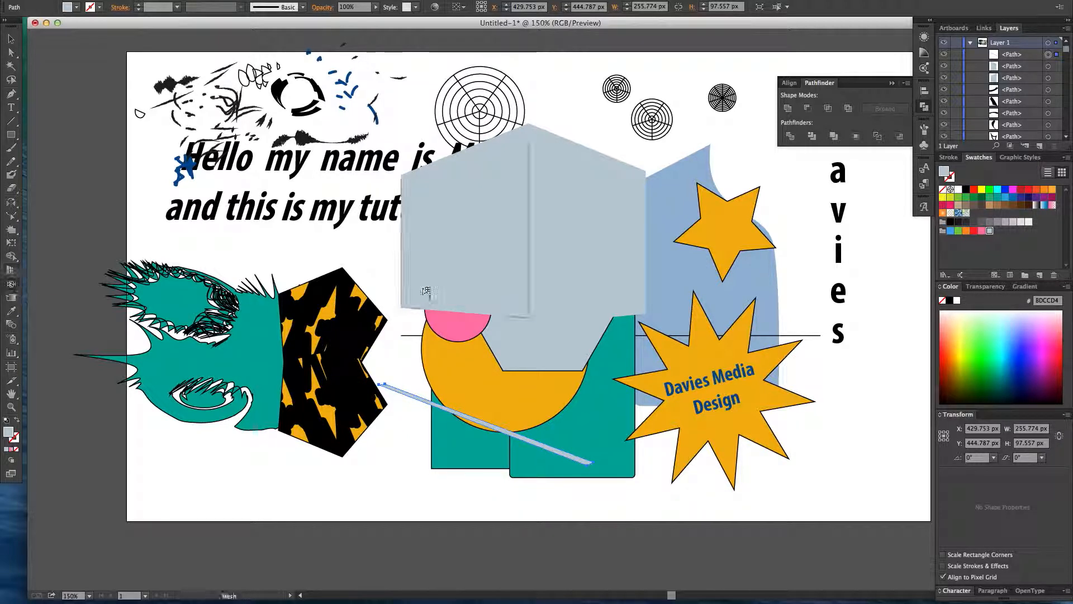
left_click(455, 247)
left_click(485, 192)
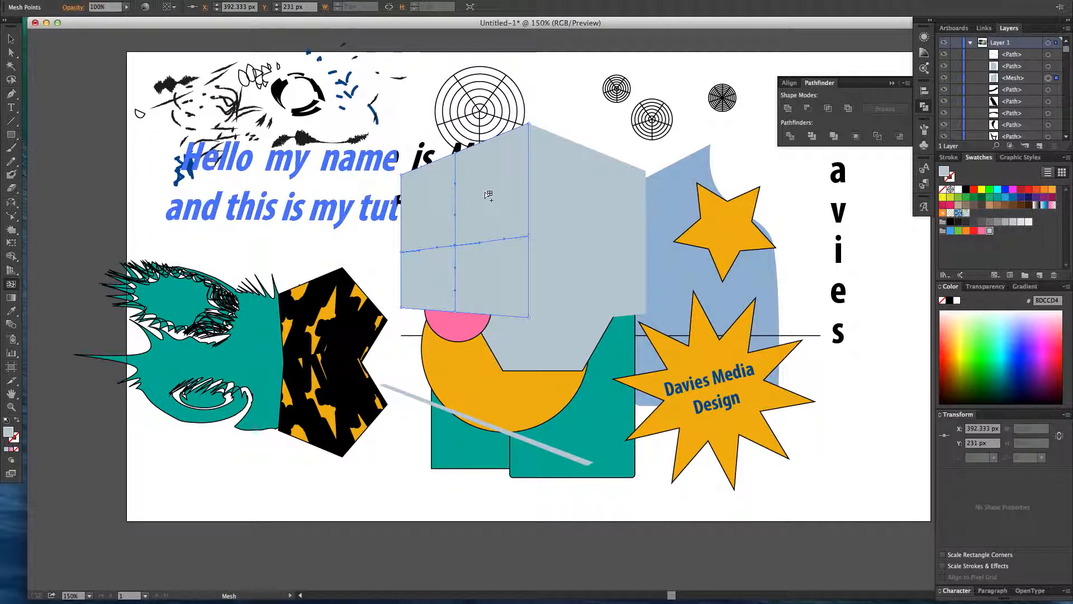
left_click(509, 271)
left_click(428, 275)
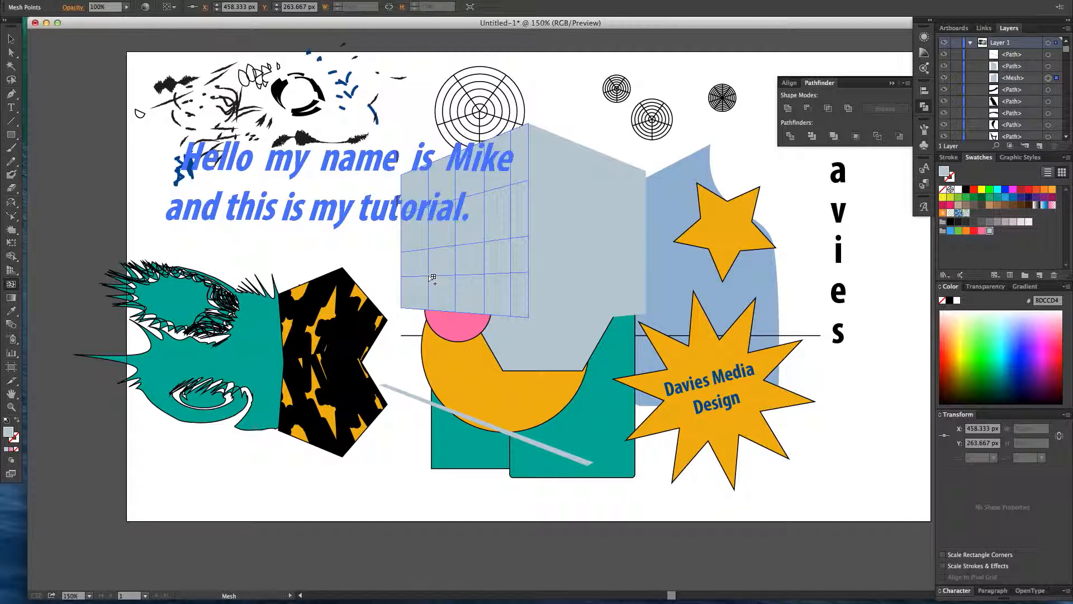
left_click(432, 180)
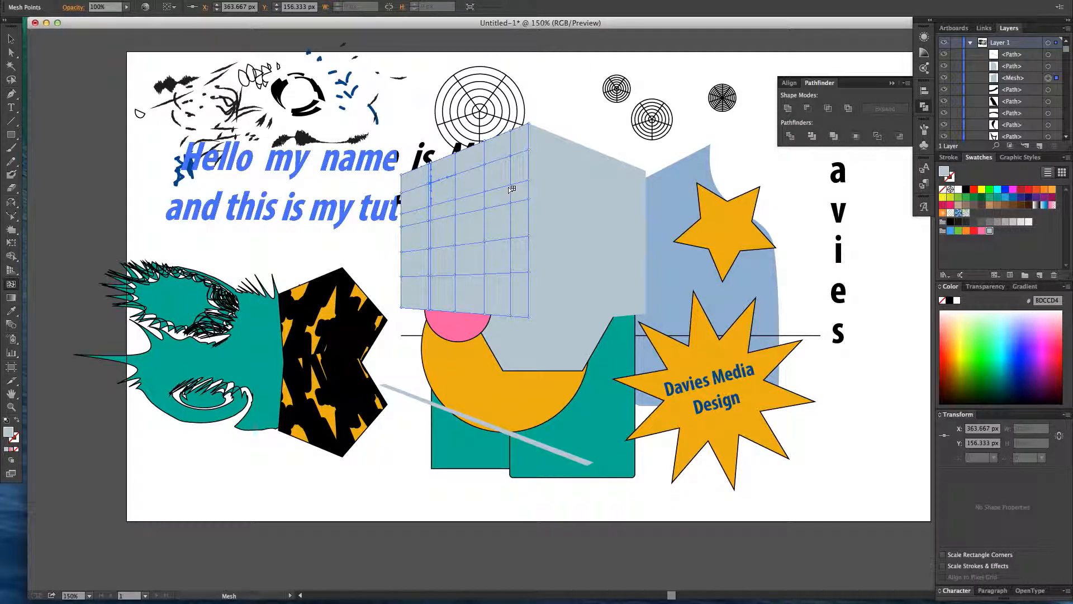
Colour two mesh points in the left face's upper part light green and dark green (009245), nudging the second one slightly down and right
left_click(967, 200)
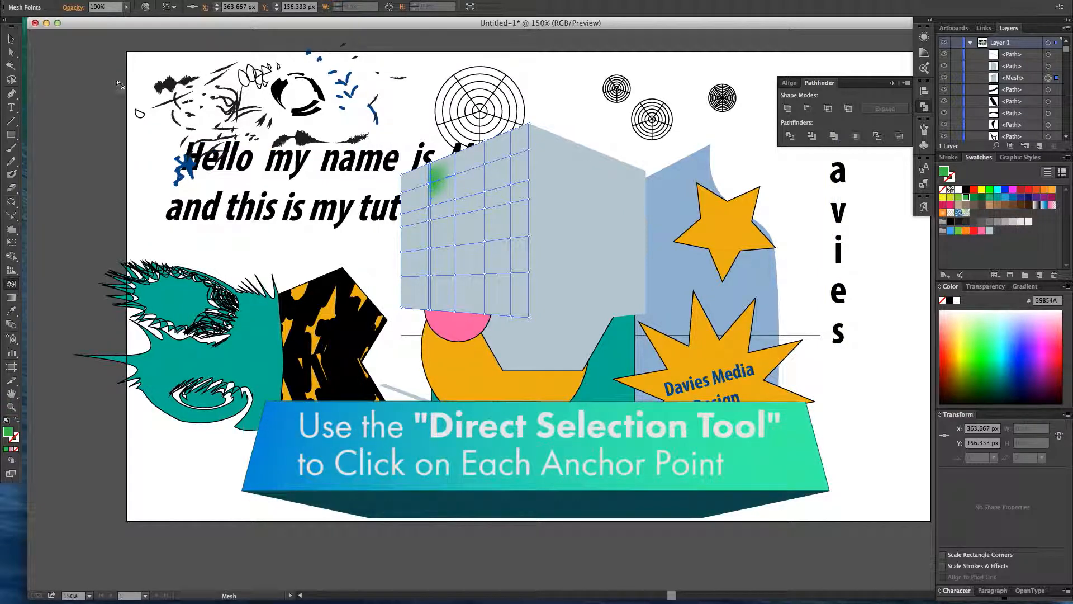
key("a")
left_click(485, 165)
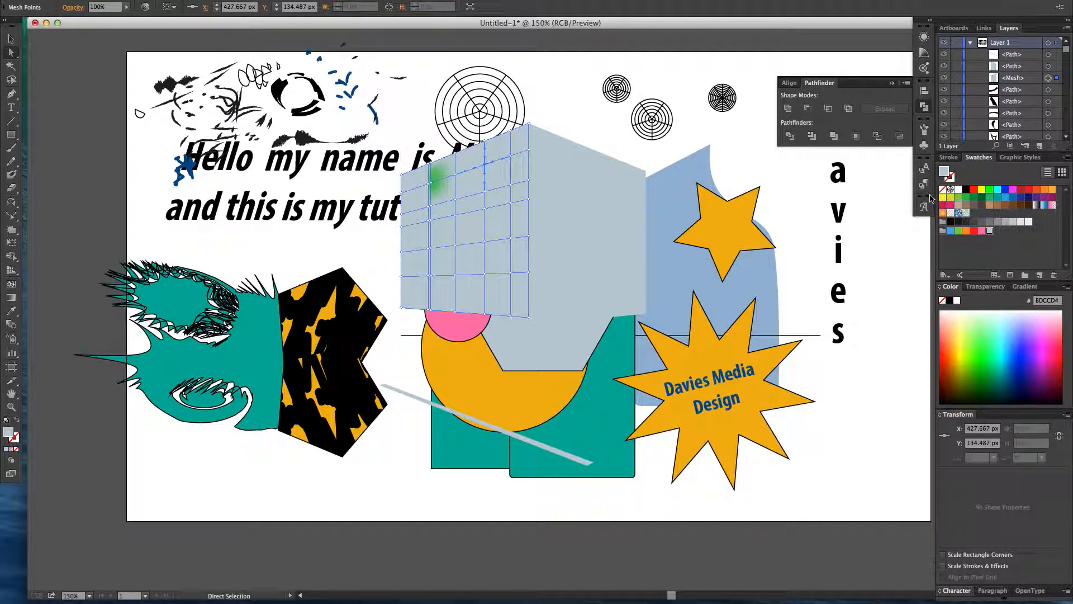
left_click(974, 197)
left_click_drag(487, 167, 494, 175)
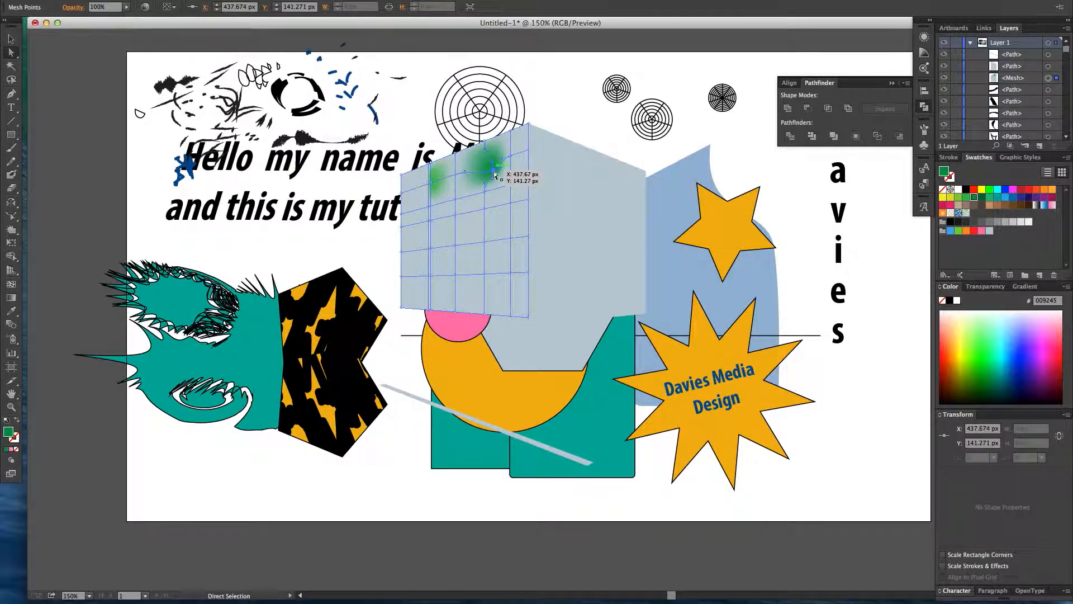
Colour two mesh points near the left face's upper right corner dark green (009245) and a neighbouring point light green, and deselect
left_click(510, 155)
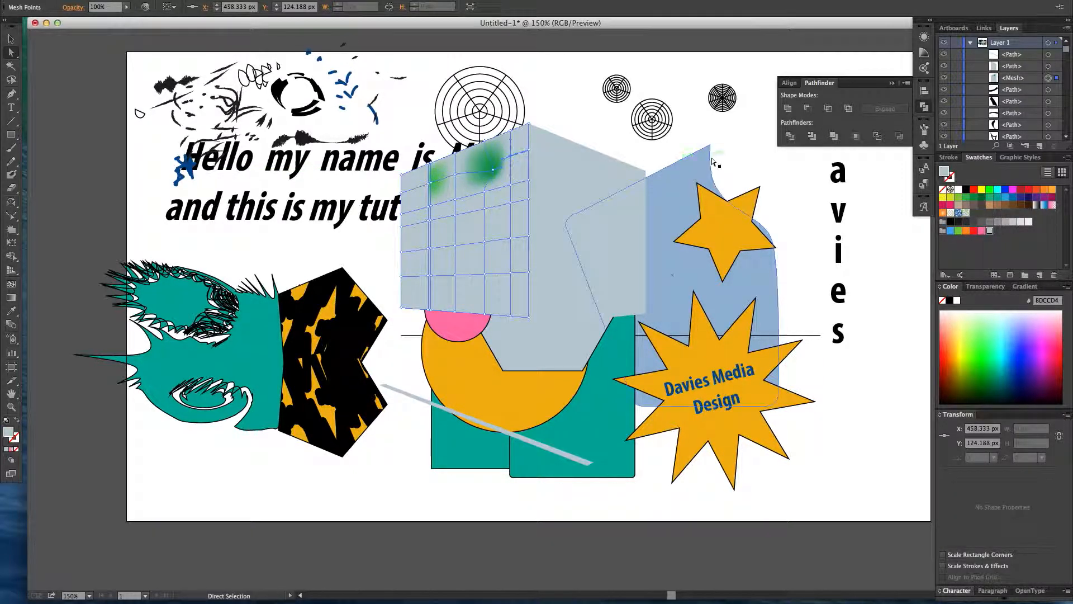
left_click(974, 196)
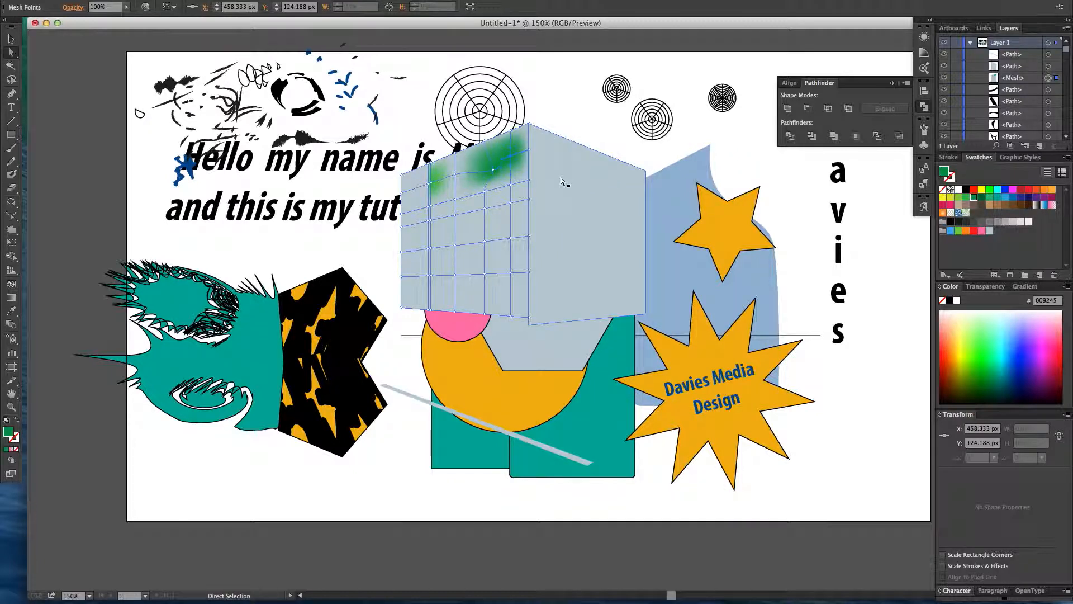
left_click(511, 186)
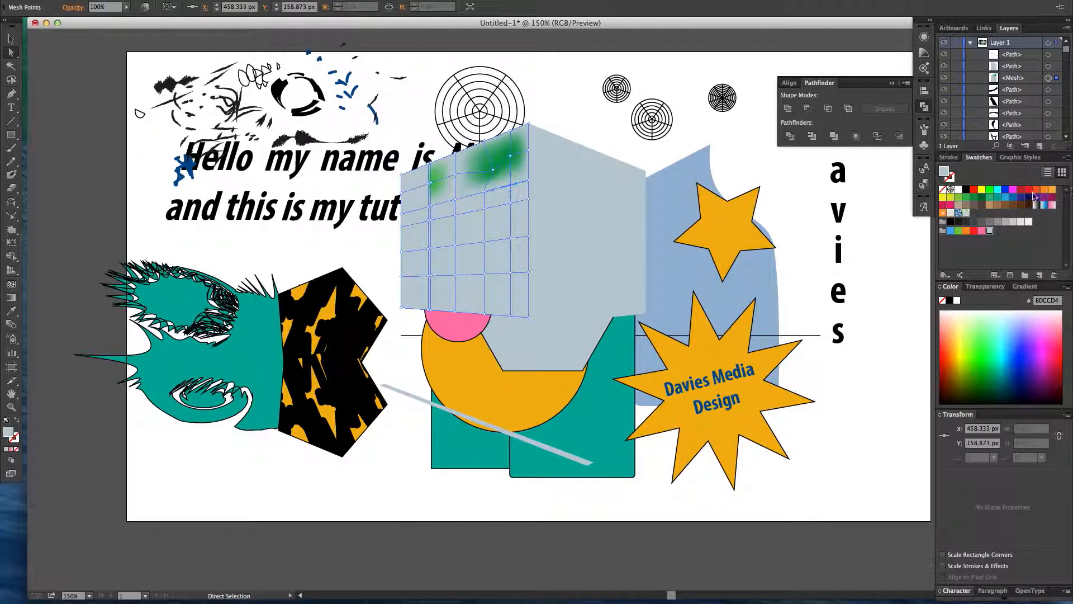
left_click(974, 197)
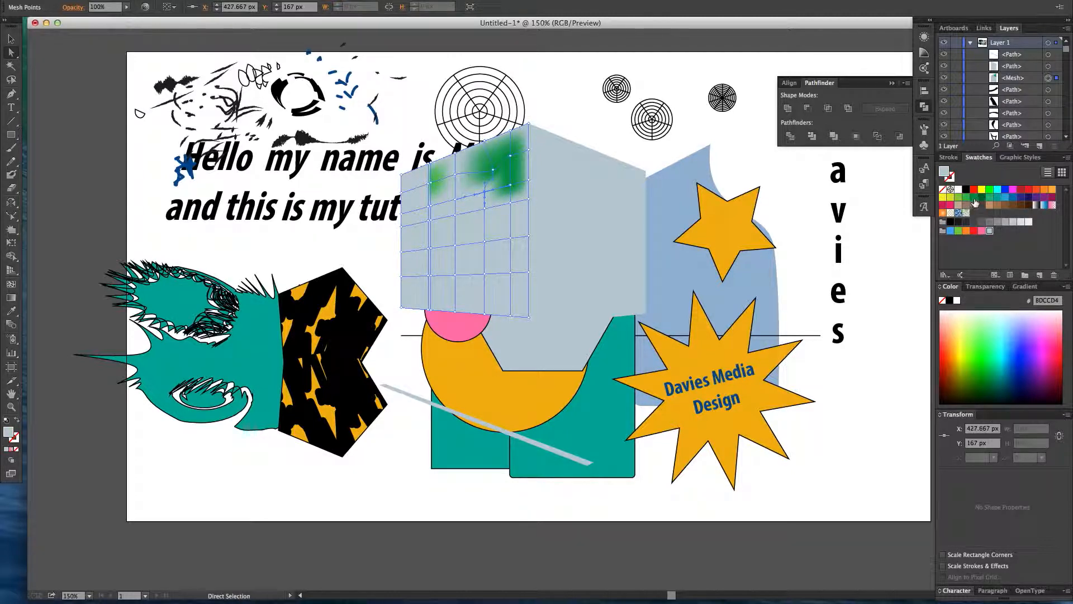
left_click(966, 197)
left_click(571, 106)
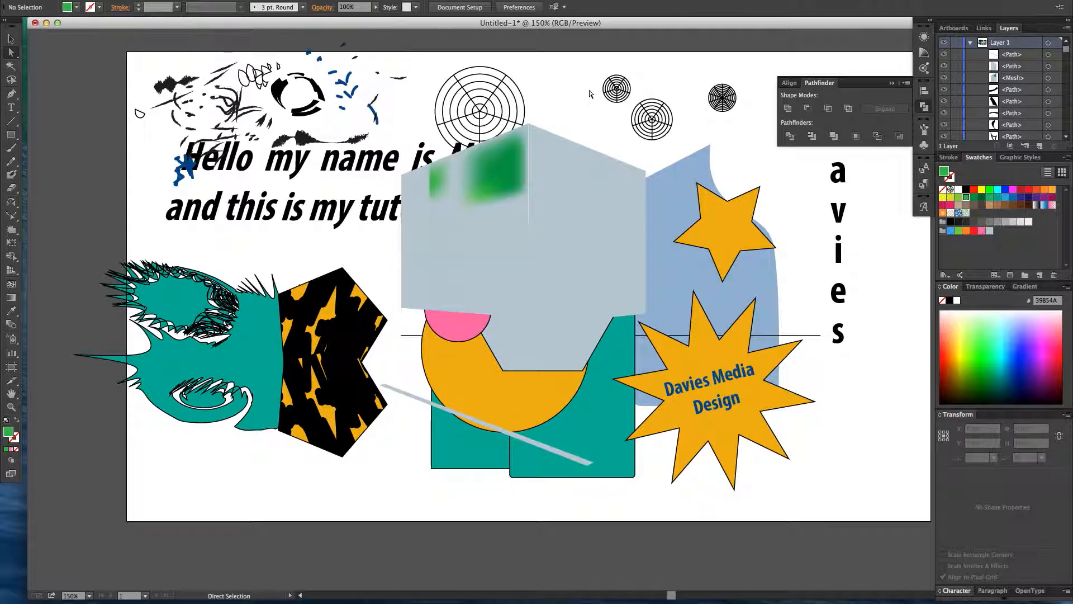
Select the cube's right face and fill it with a linear pink-to-transparent gradient using the Gradient tool
left_click(493, 208)
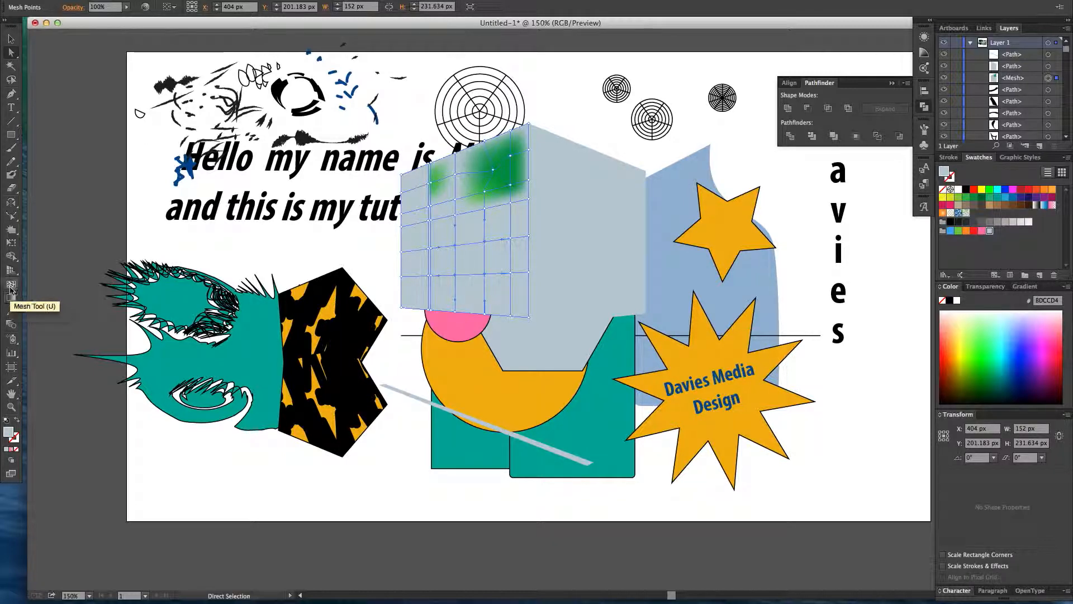
left_click(10, 298)
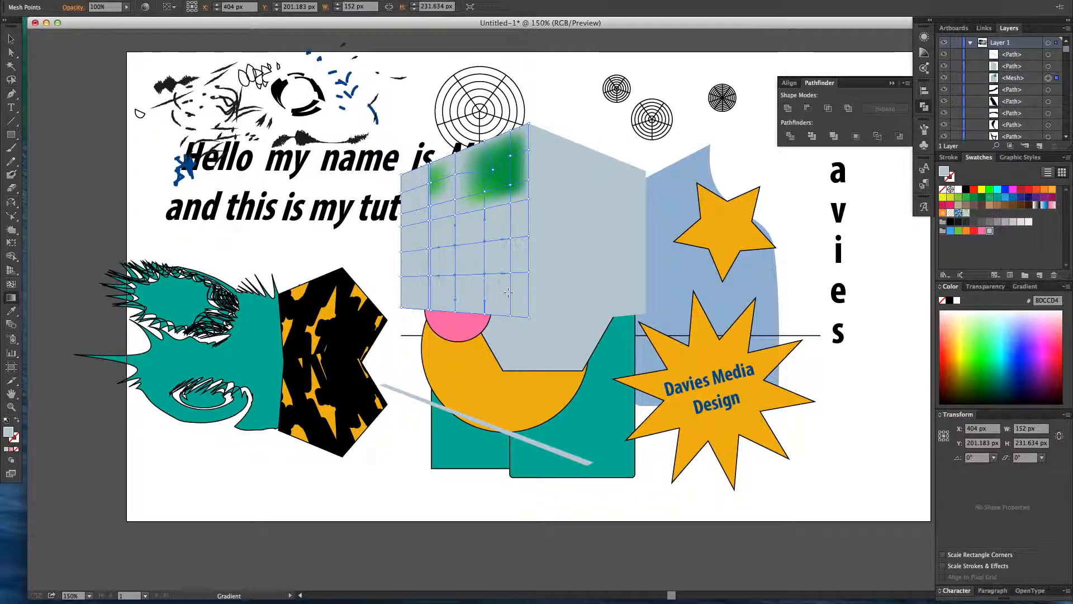
left_click(9, 37)
left_click(594, 300)
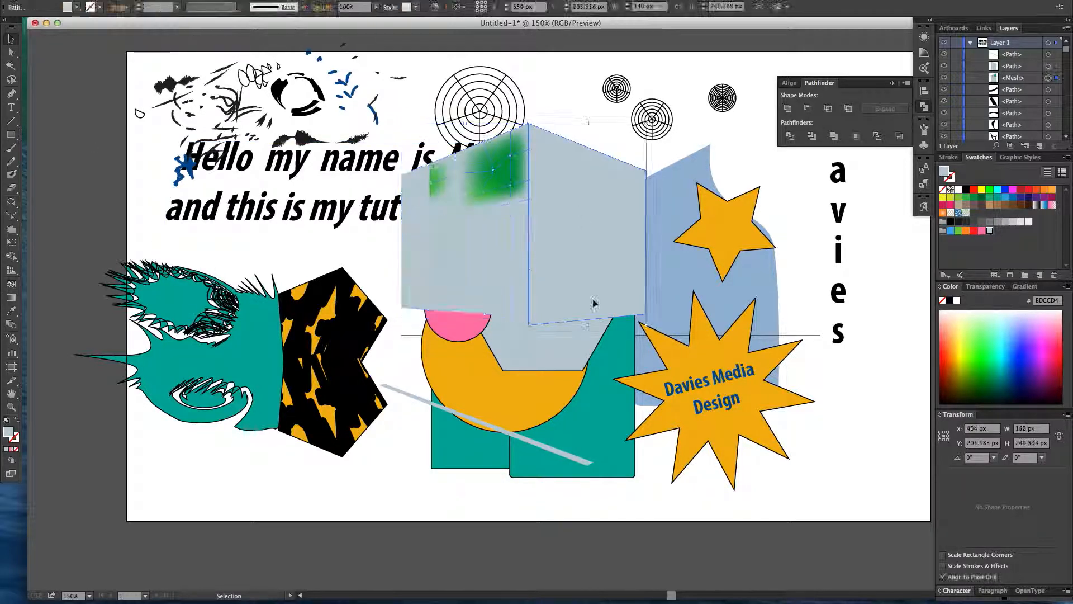
key("g")
left_click(625, 204)
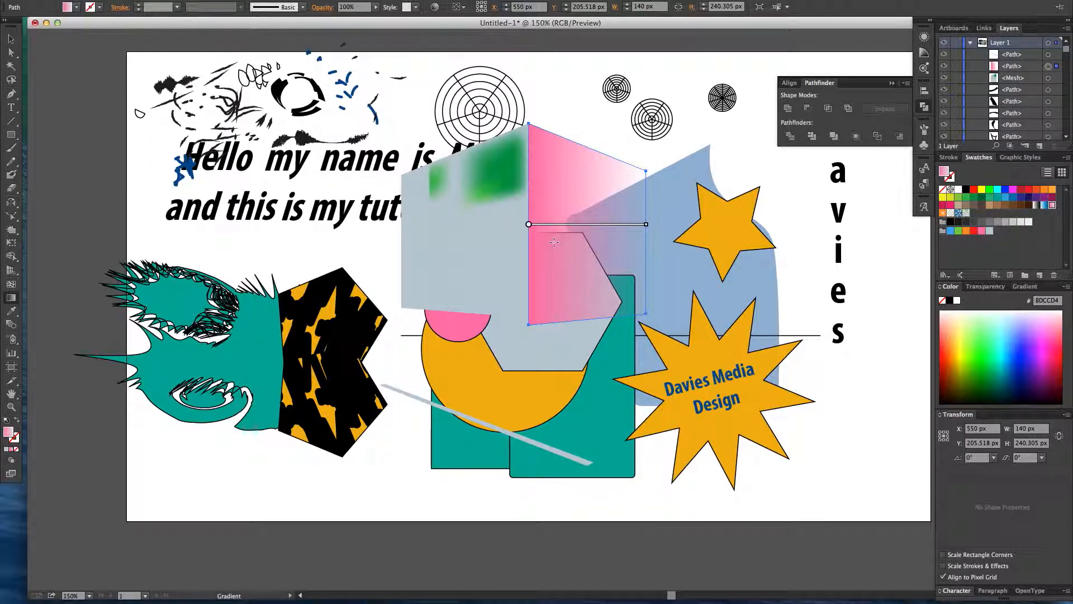
left_click(11, 41)
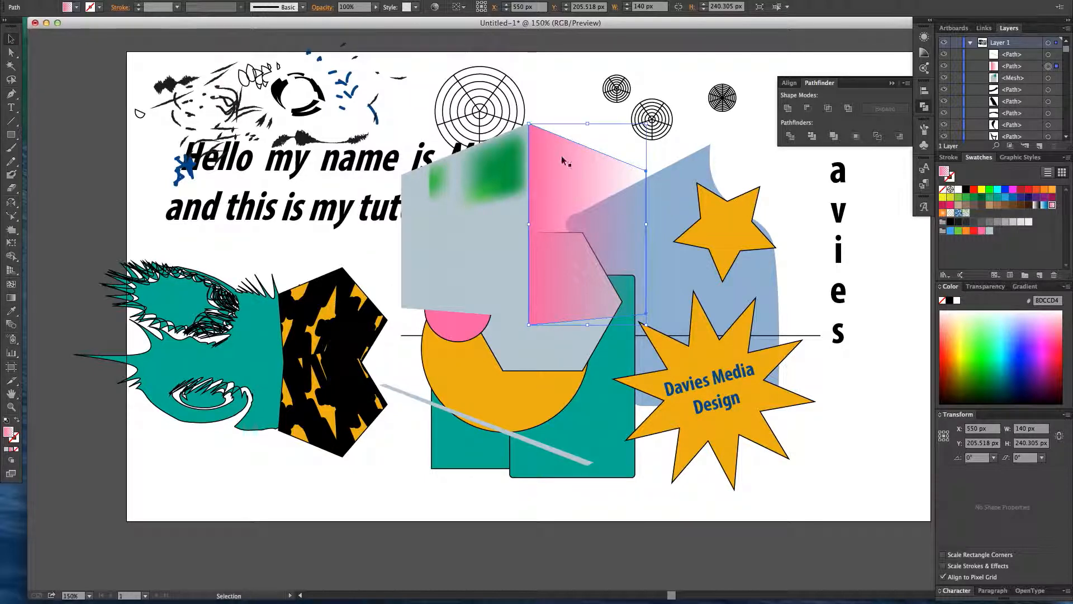
Recolour the right face's gradient to orange with swatches and set its end stop's opacity to 100%
left_click(11, 298)
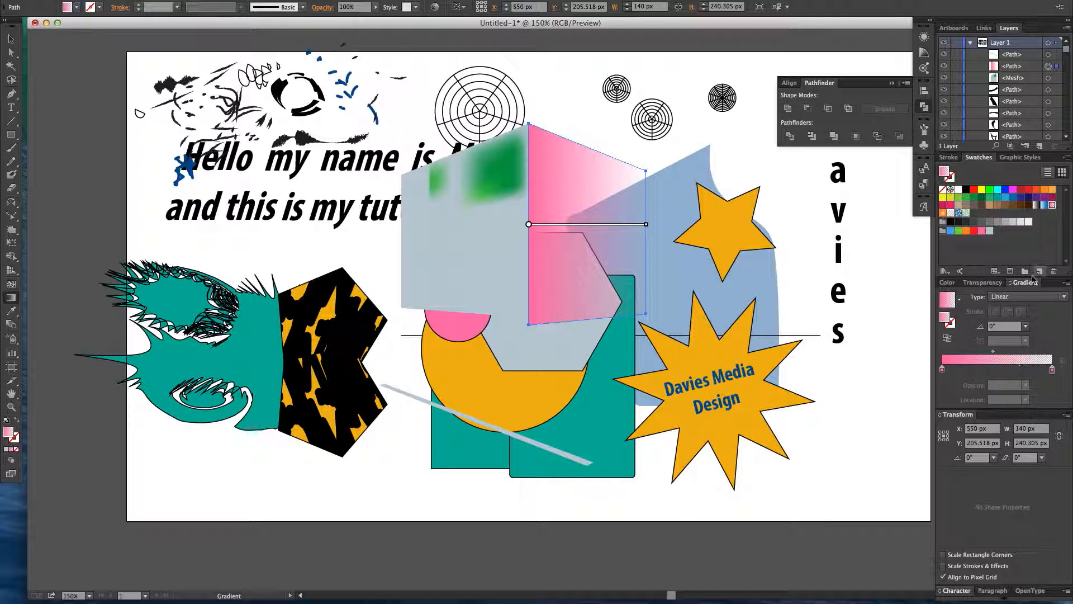
left_click_drag(982, 189, 1052, 369)
left_click_drag(1053, 194, 943, 370)
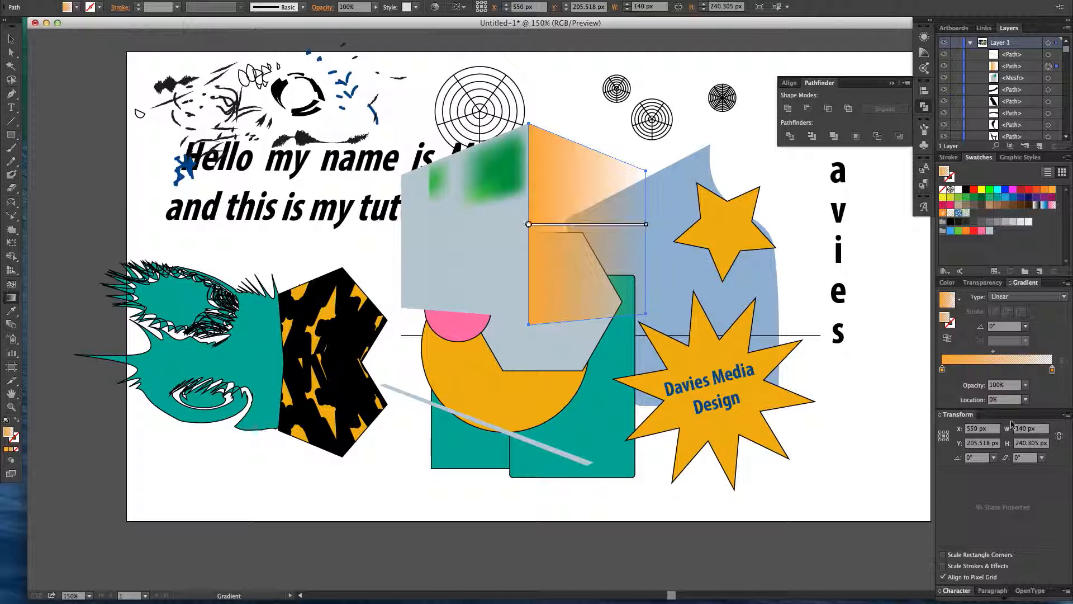
left_click(1053, 369)
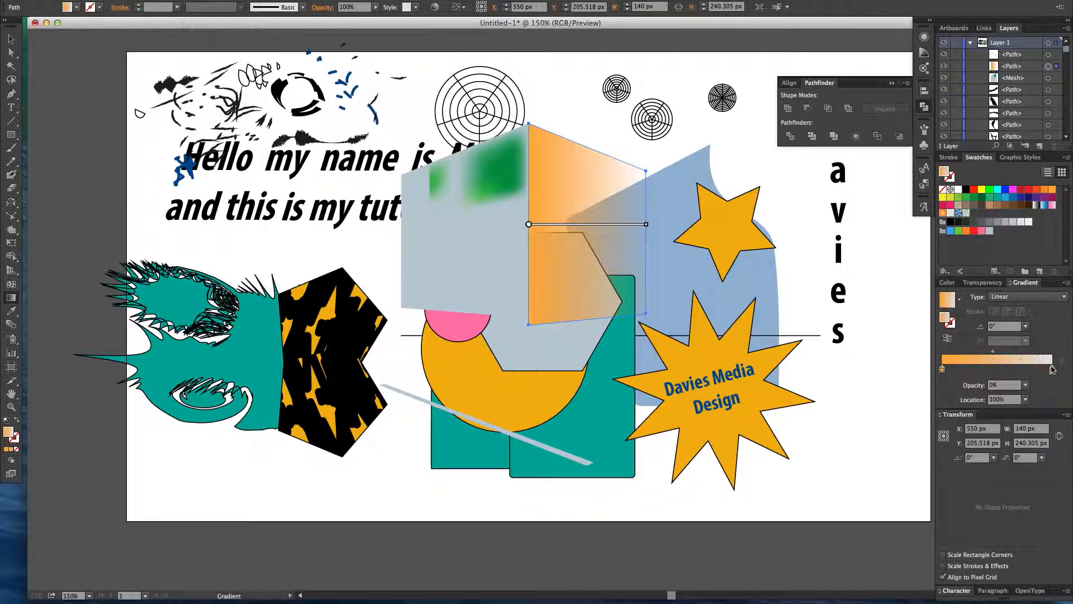
left_click(1026, 385)
left_click(1038, 520)
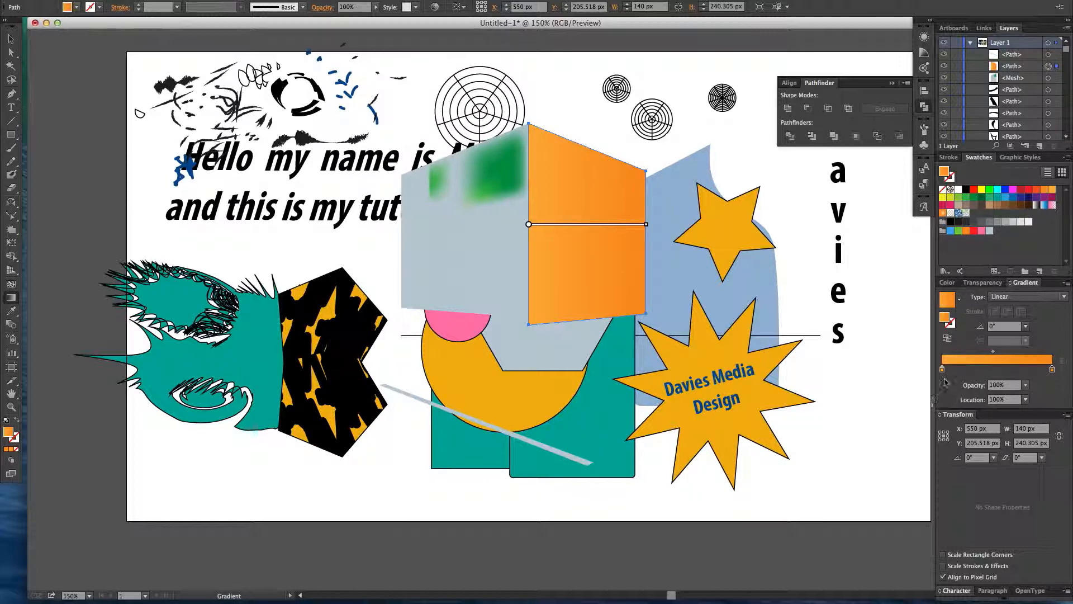
Try a radial gradient on the cube's right face with a larger radius and 59.9% aspect ratio, and return it to linear
left_click(1026, 297)
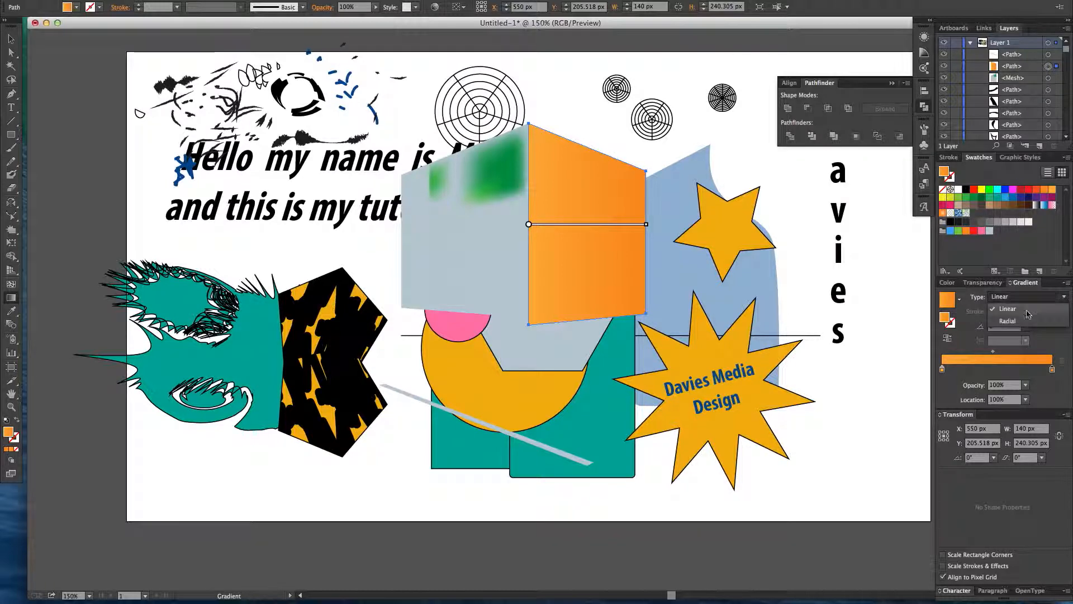
left_click(1027, 313)
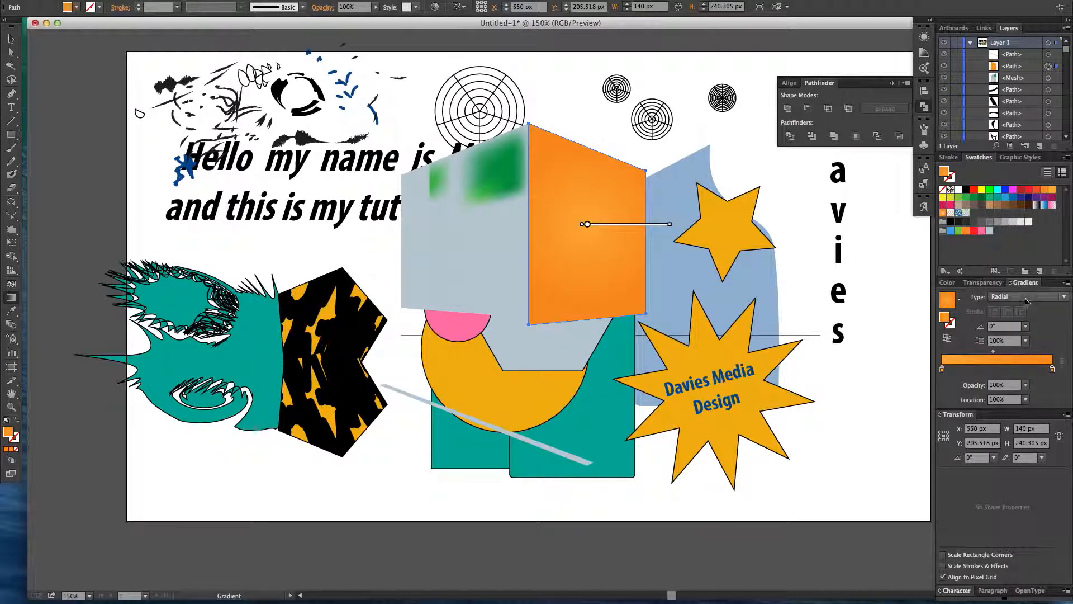
left_click_drag(670, 225, 711, 225)
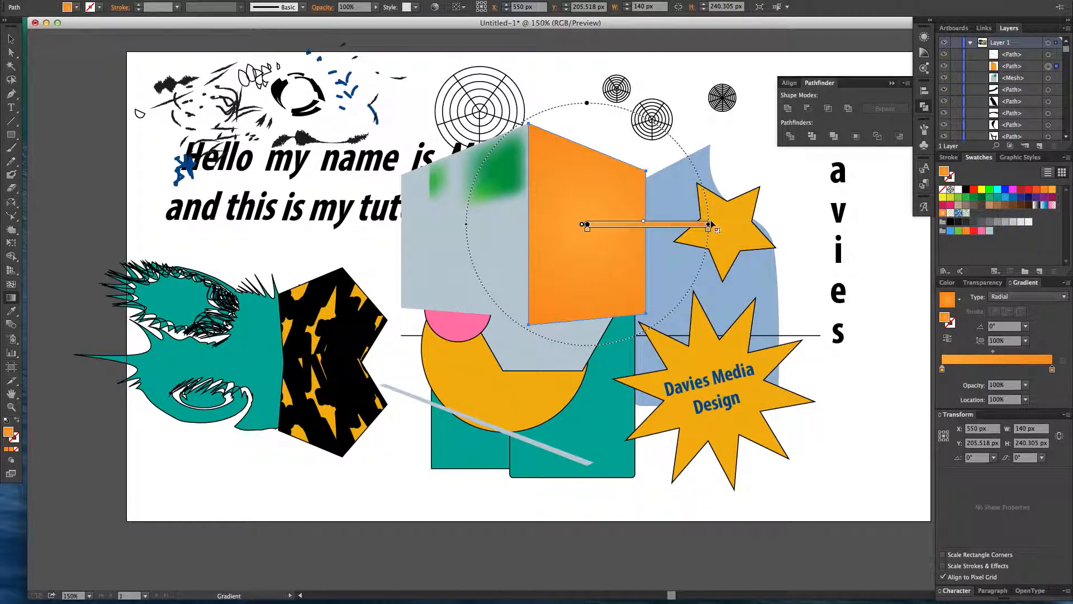
left_click_drag(587, 103, 586, 150)
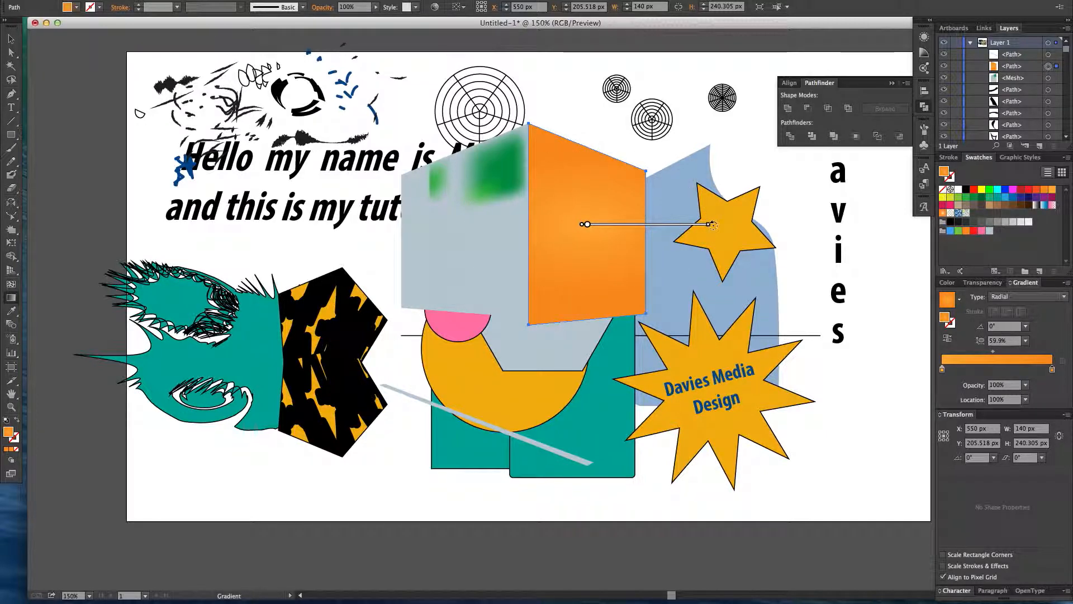
left_click_drag(713, 225, 721, 272)
left_click(1028, 297)
left_click(1003, 304)
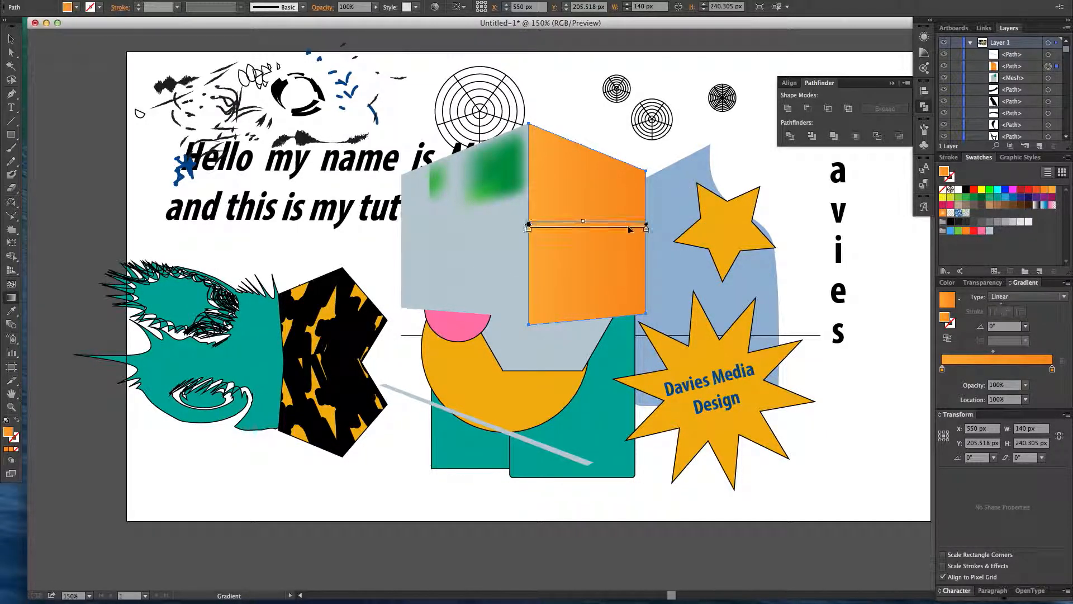
Adjust the right face's linear gradient so it ends just inside the outer edge with its midpoint shifted toward that edge, and deselect
left_click_drag(647, 225, 749, 224)
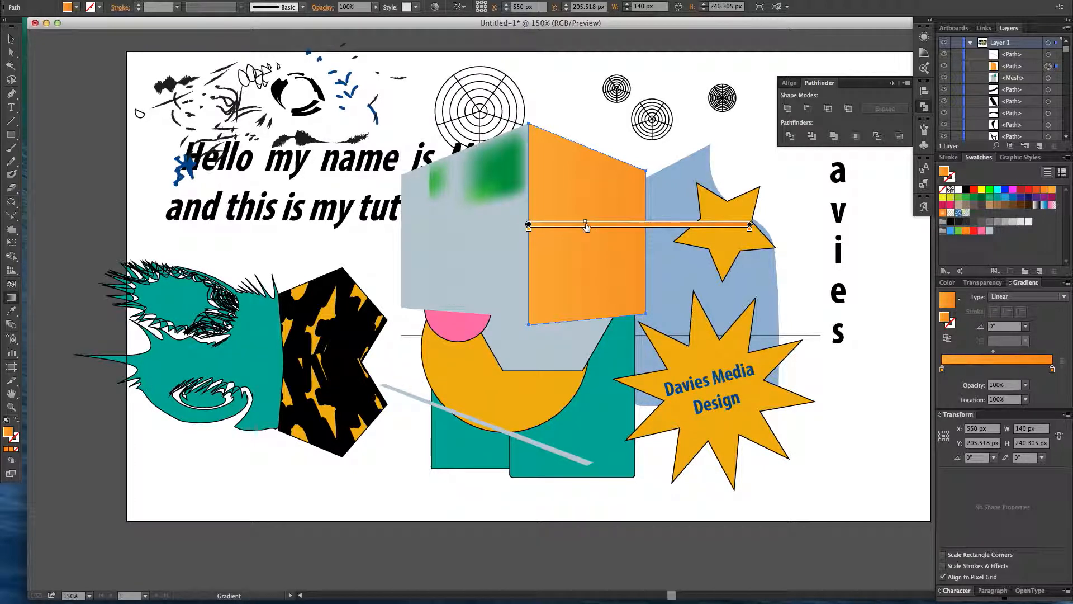
left_click_drag(586, 223, 607, 222)
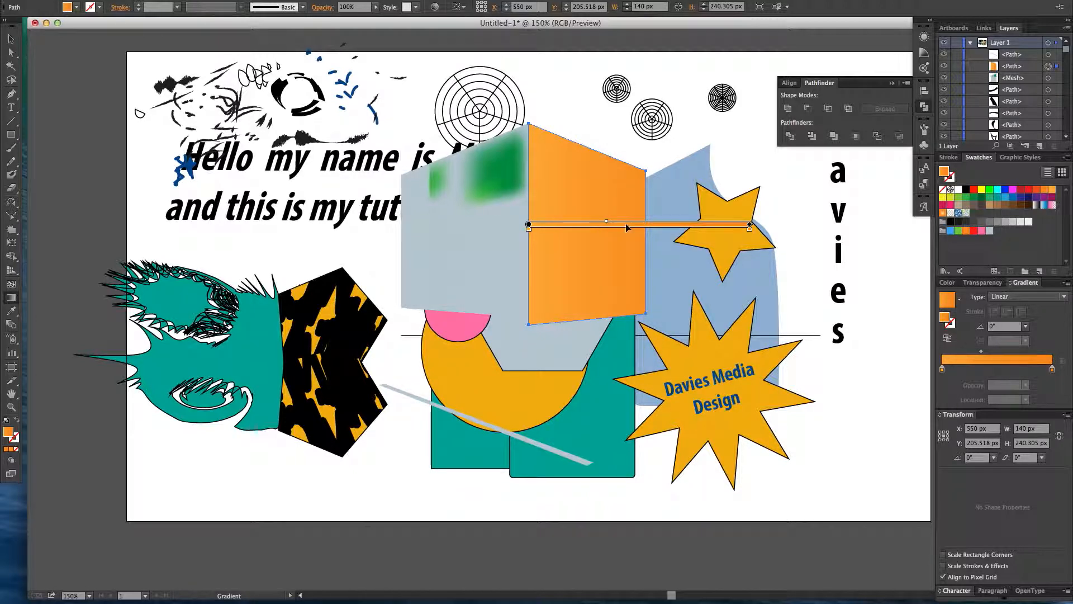
left_click_drag(750, 227, 641, 224)
left_click_drag(568, 222, 602, 230)
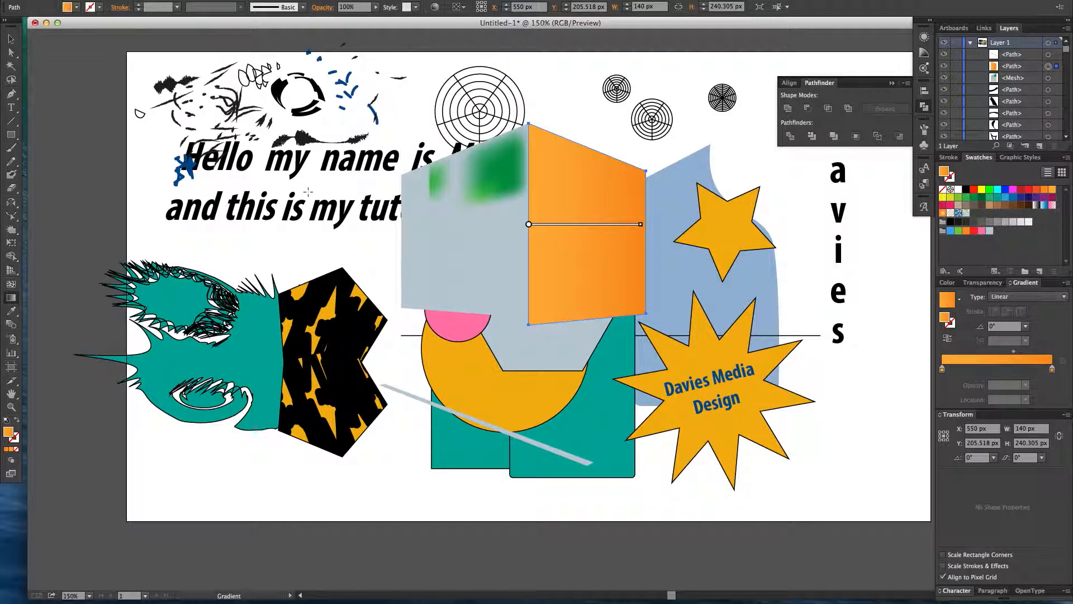
key("v")
left_click(223, 246)
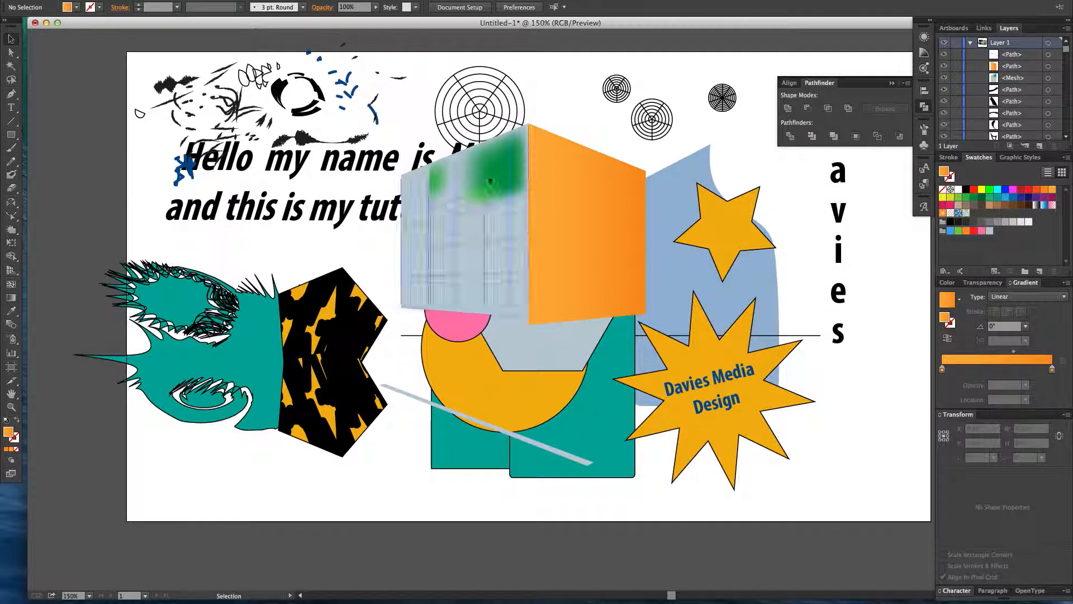
Select the cube's right face, reverse its gradient back and forth to compare both directions, and deselect
left_click(530, 231)
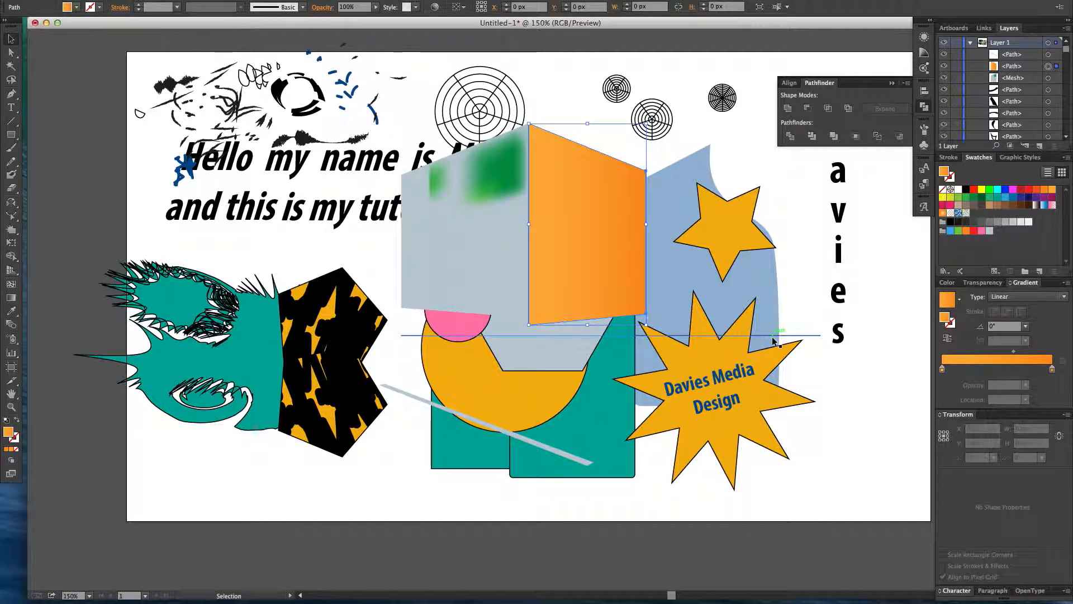
left_click(947, 339)
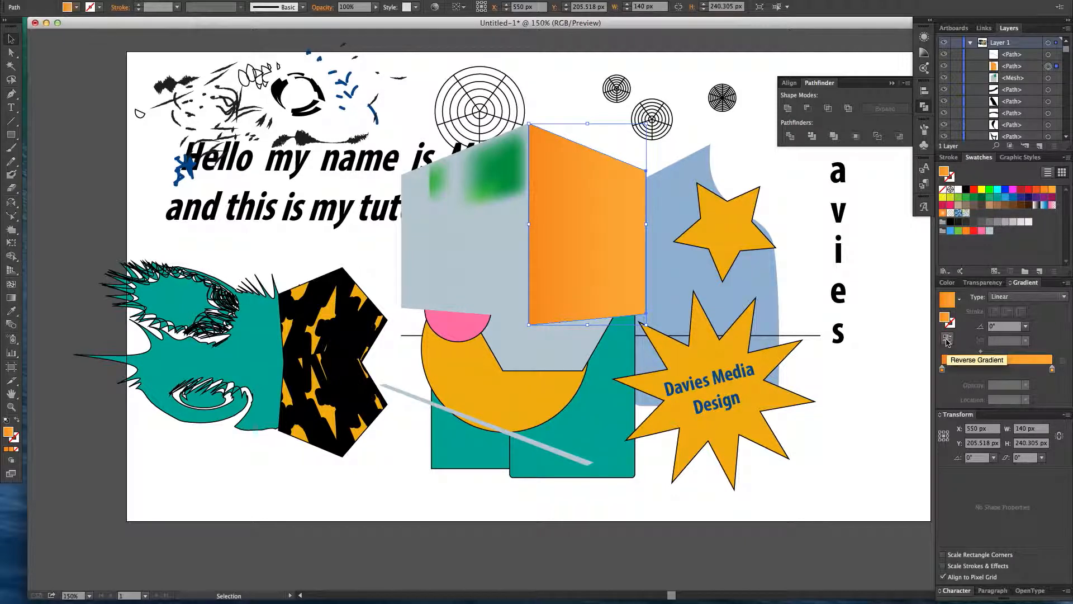
left_click(947, 340)
left_click(947, 340)
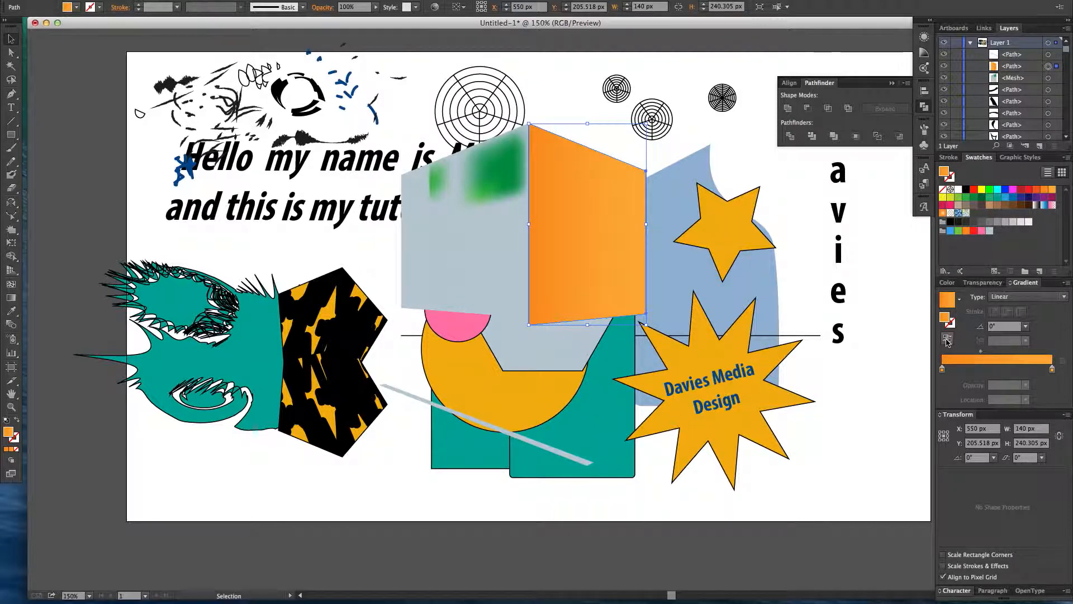
left_click(947, 339)
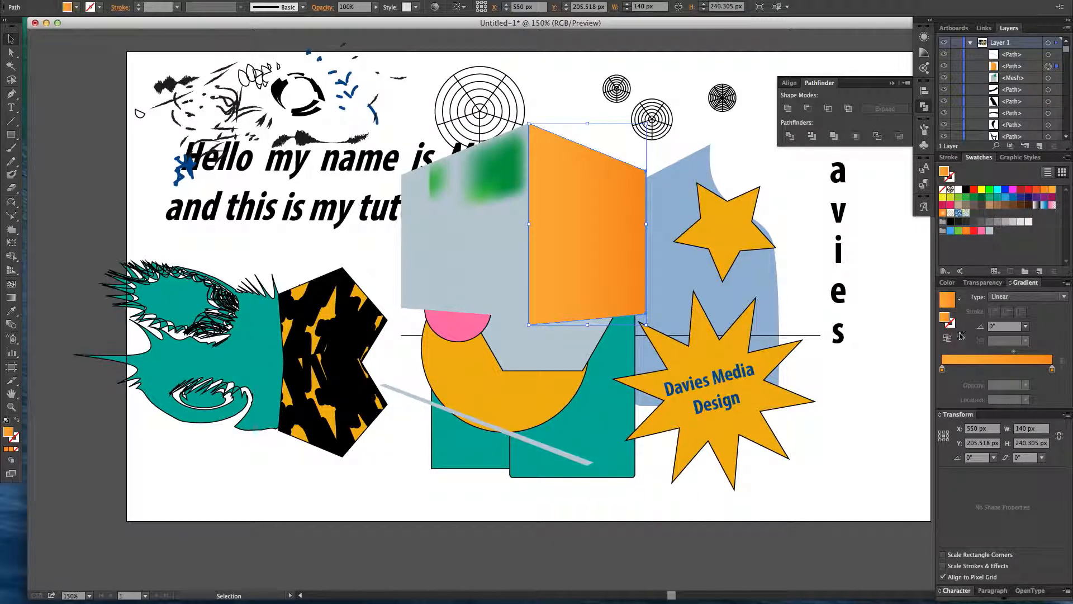
left_click(541, 503)
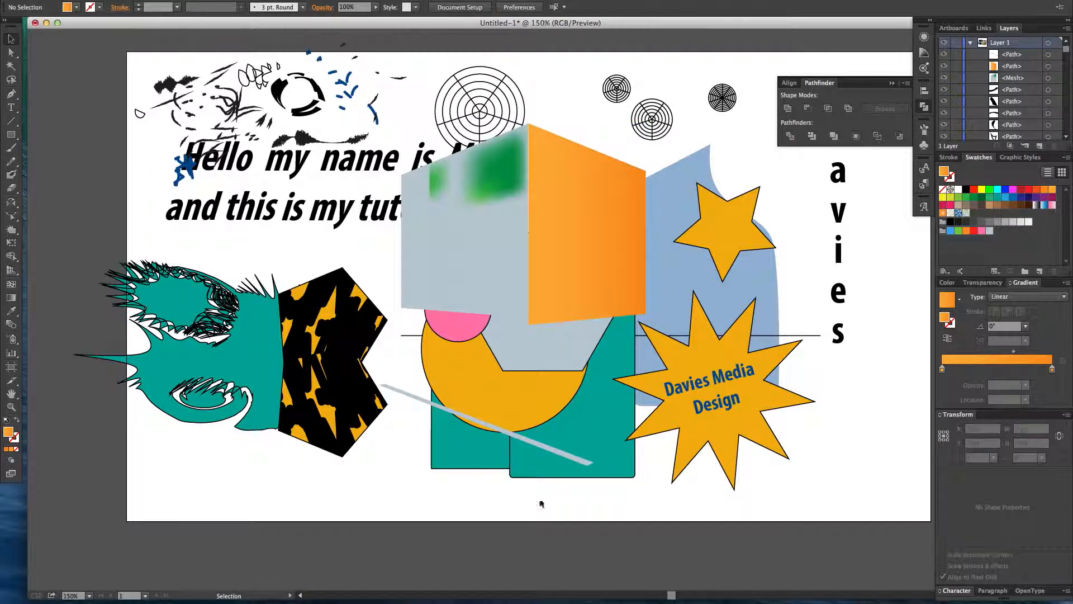
Sample the teal shape's fill and stroke with the Eyedropper tool
left_click(10, 313)
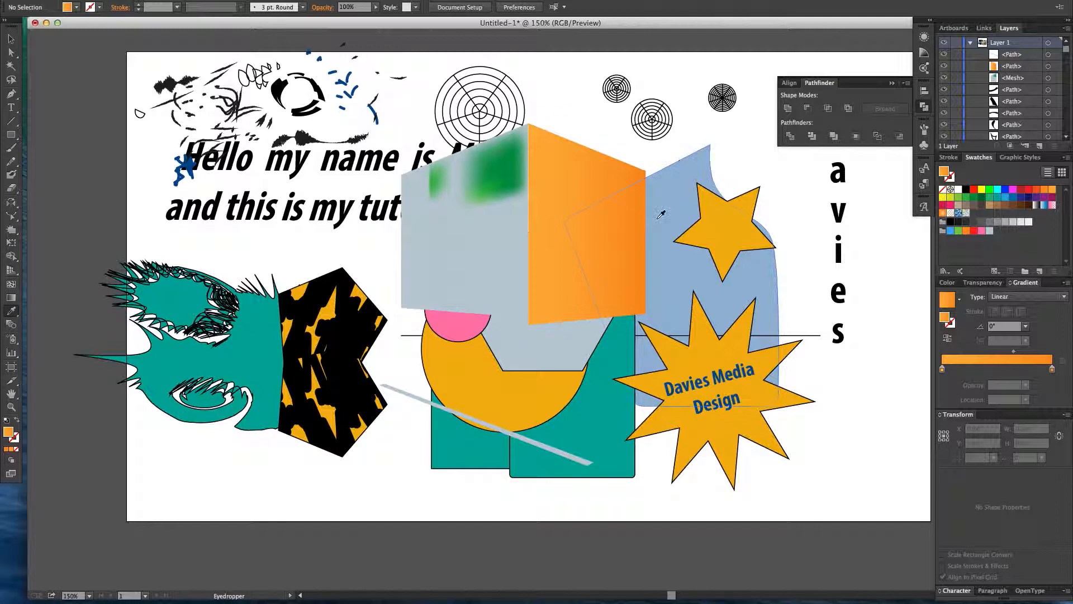
left_click(262, 338)
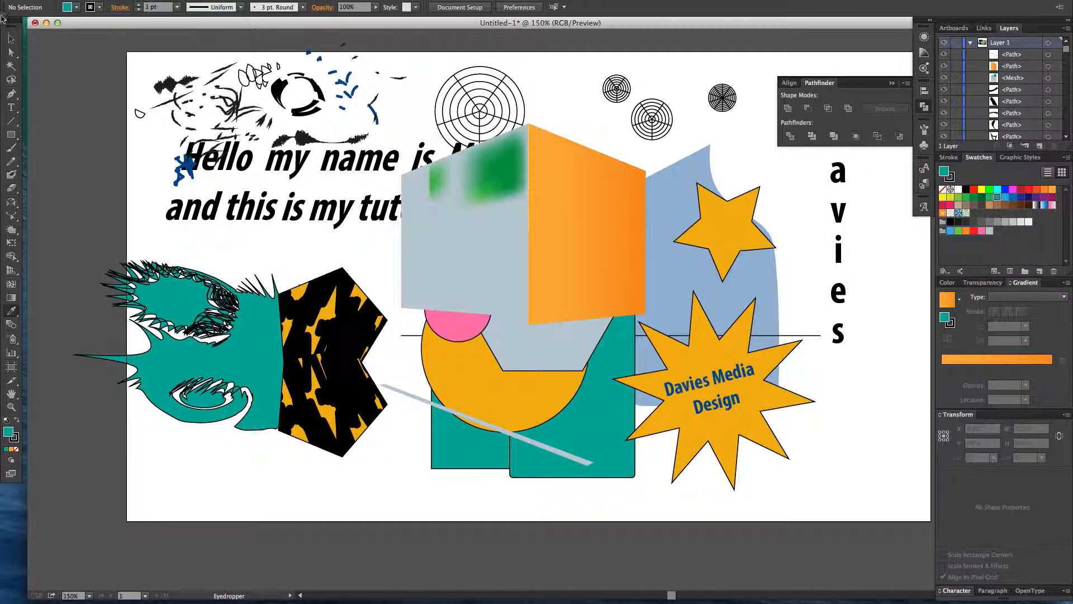
left_click(10, 37)
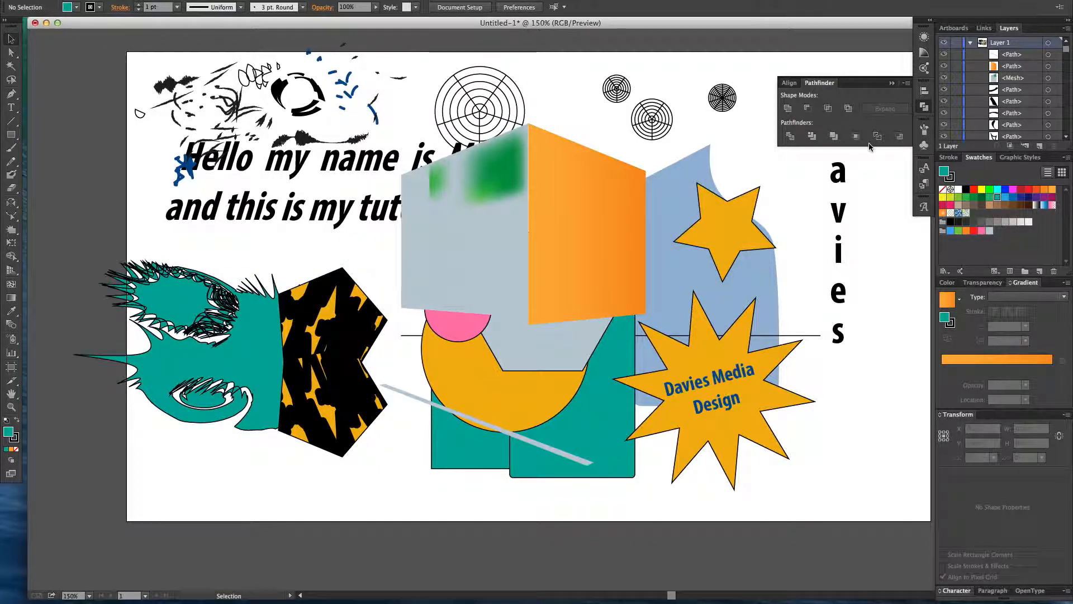
Choose the Triad 3 harmony rule in the Color Guide and sample the five-pointed star's yellow with the Eyedropper
left_click(924, 38)
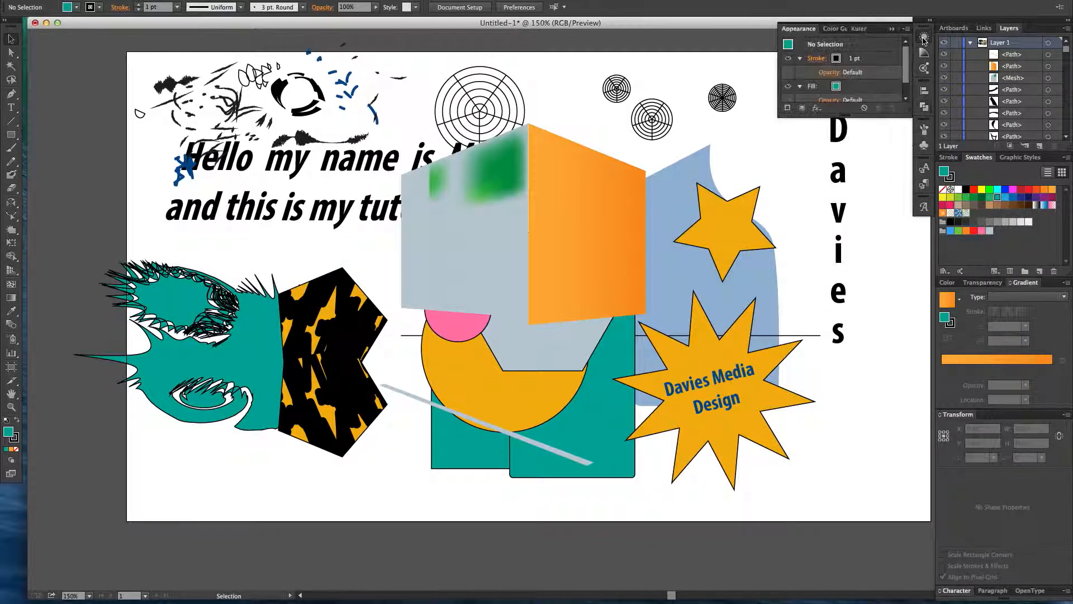
left_click(838, 31)
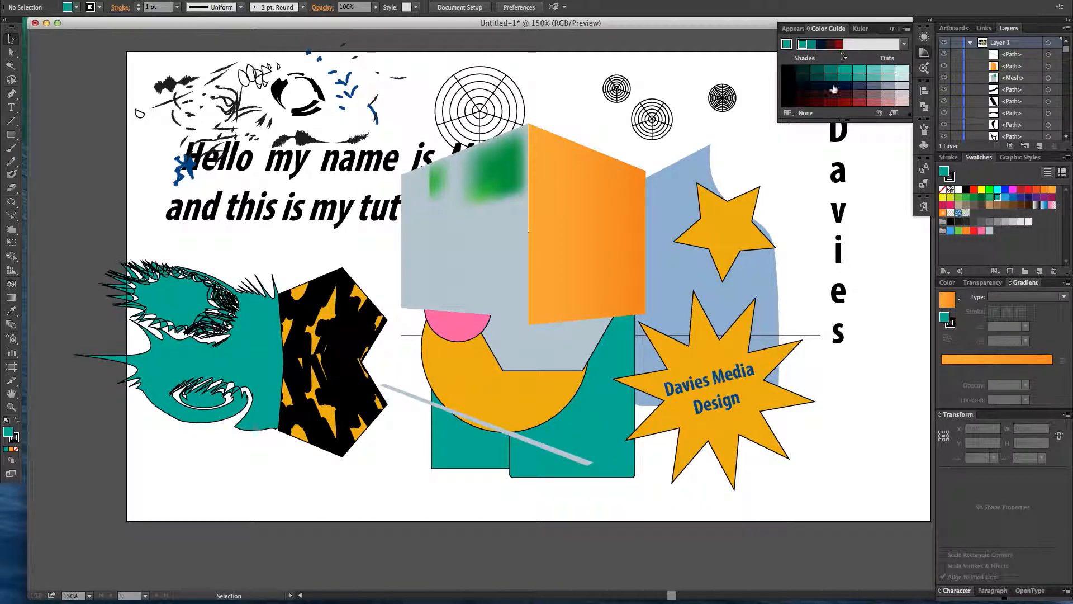
left_click(904, 43)
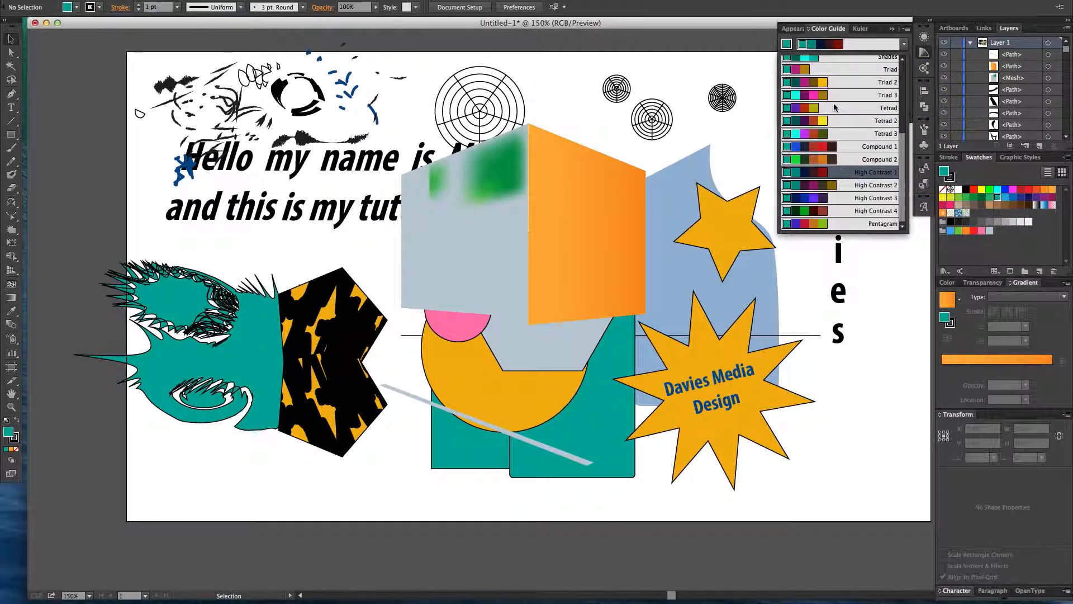
left_click(834, 102)
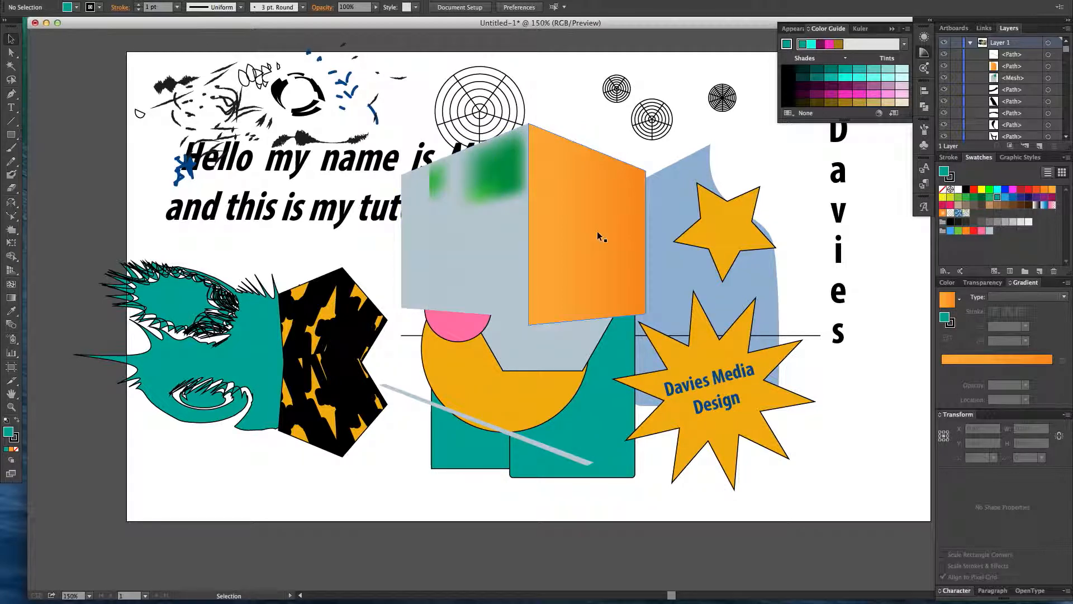
left_click(11, 310)
left_click(727, 212)
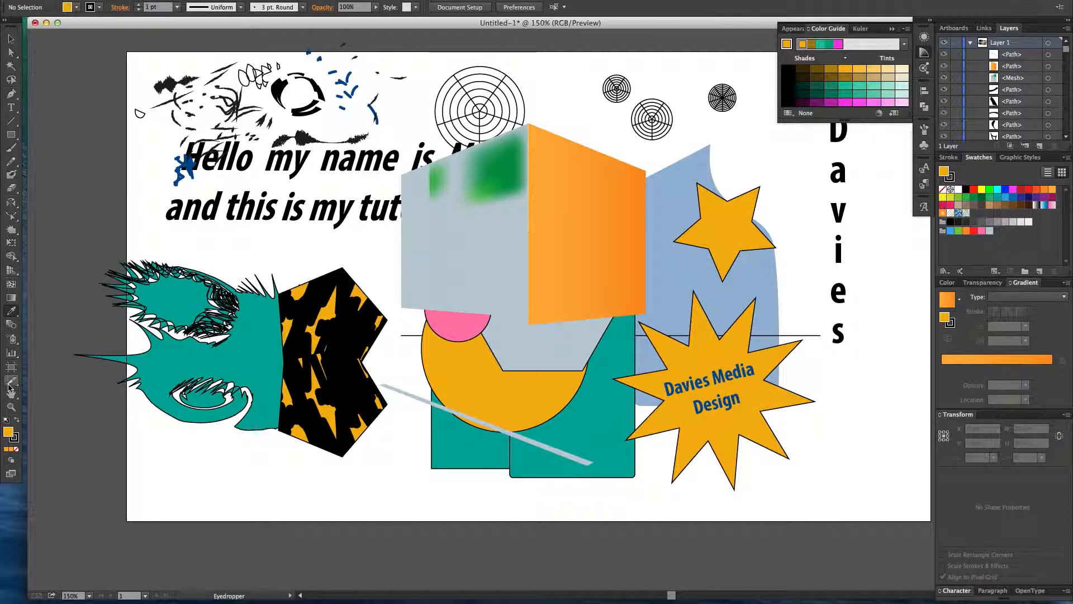
Measure distances diagonally across the artwork with the Measure tool and close the Info panel
left_click_drag(14, 316, 64, 324)
left_click_drag(95, 271, 403, 303)
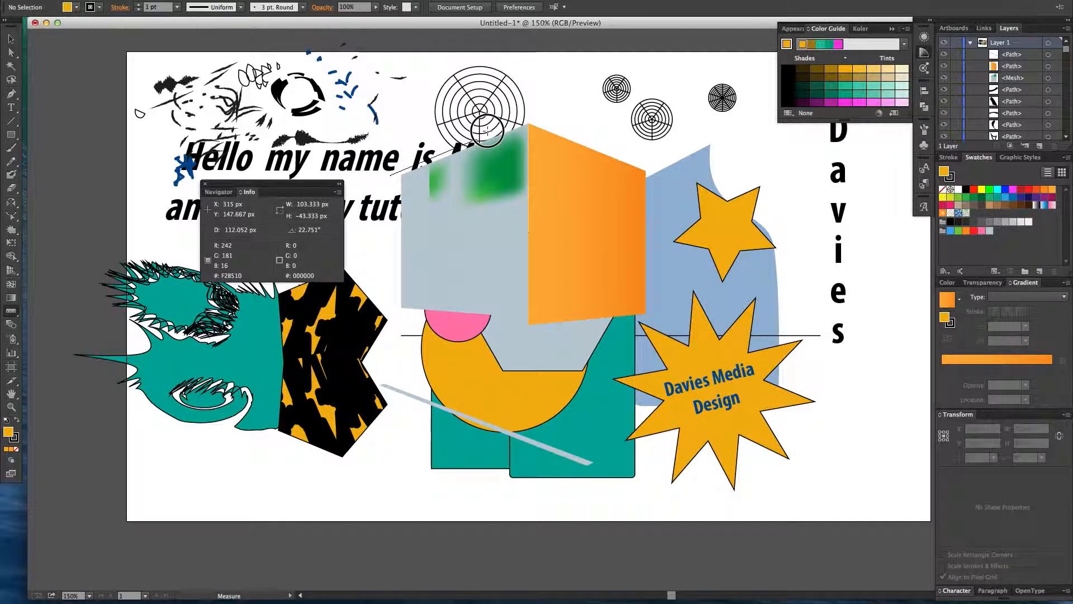
left_click_drag(527, 108, 240, 220)
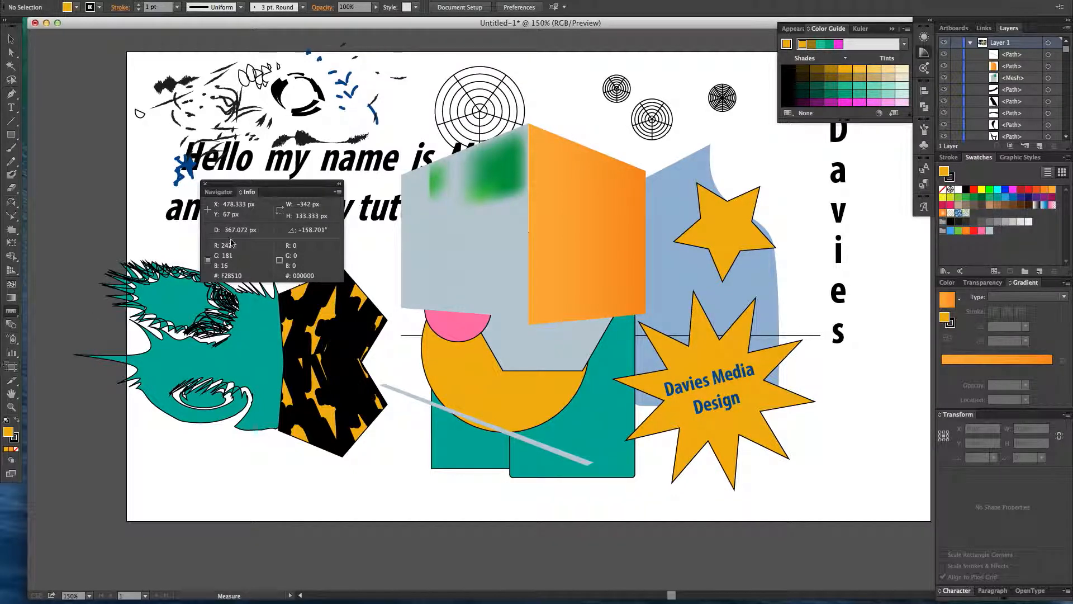
left_click(206, 185)
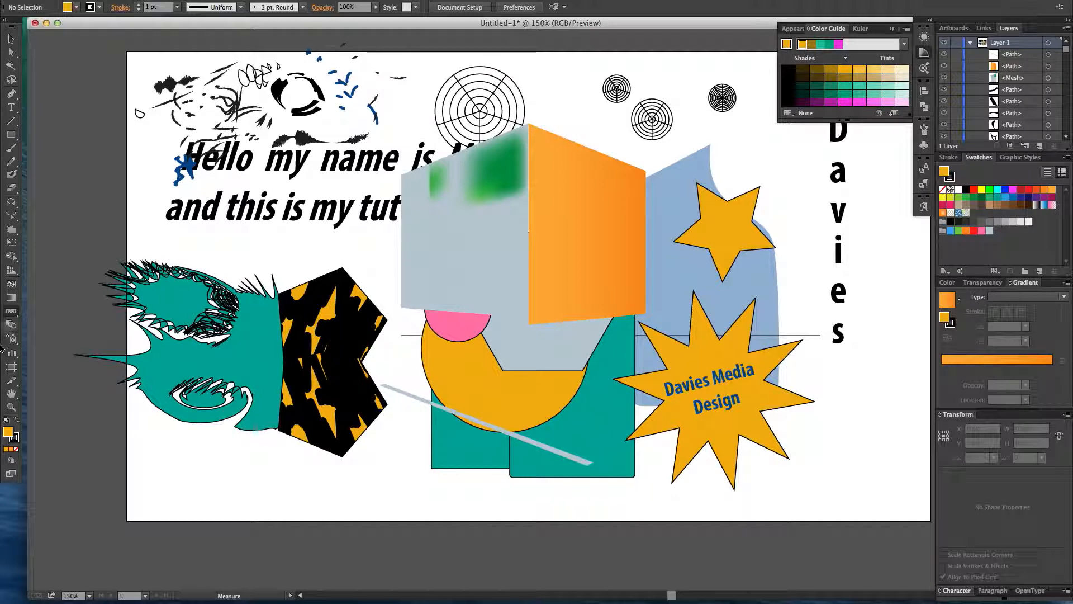
Move the "Hello my name is" text slightly up and to the right, and deselect it
left_click(9, 328)
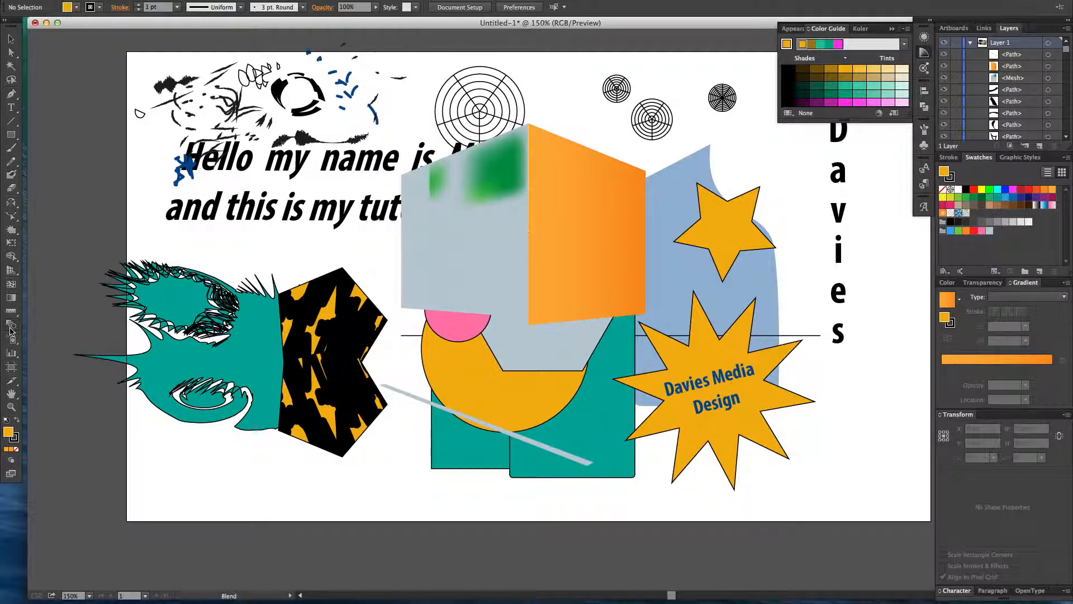
left_click(11, 39)
left_click_drag(180, 155, 239, 135)
left_click(41, 317)
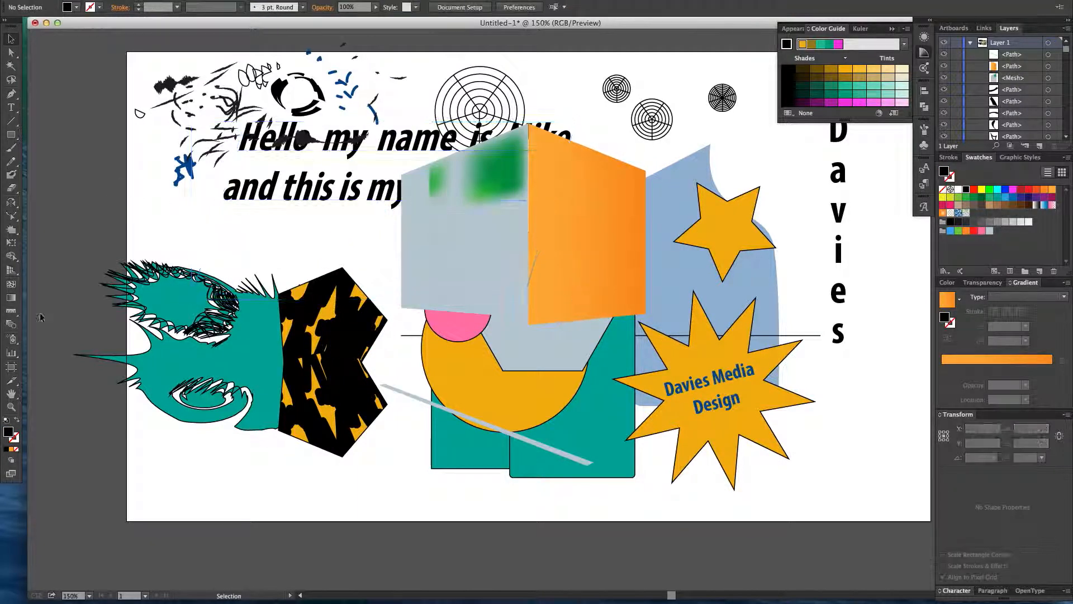
Spray film-frame symbols from the Symbols library across the cube, stars and text with the Symbol Sprayer
left_click(14, 339)
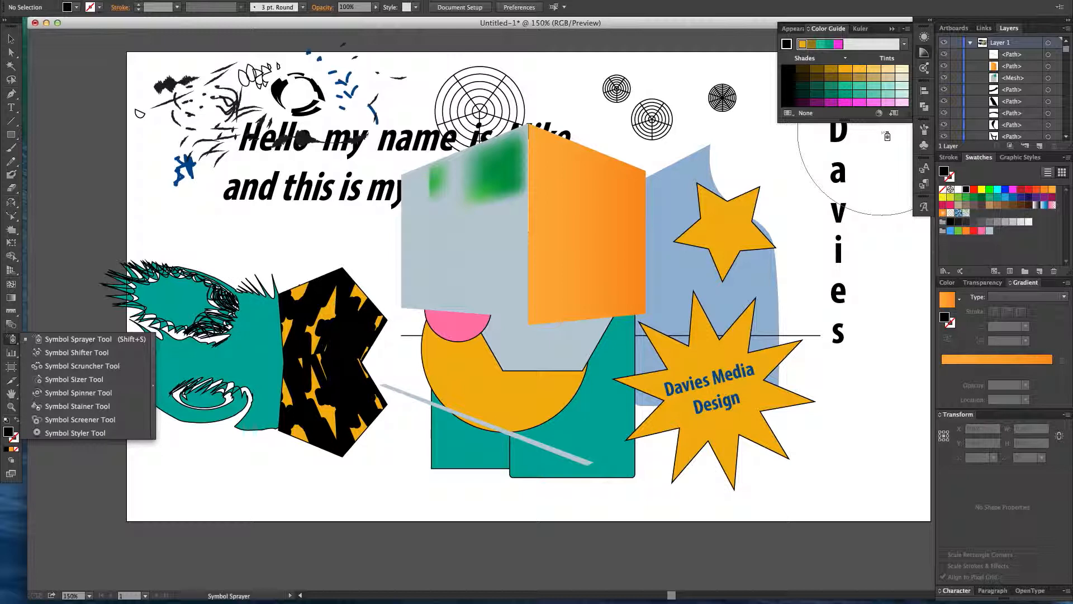
left_click(924, 145)
left_click(924, 144)
left_click(924, 144)
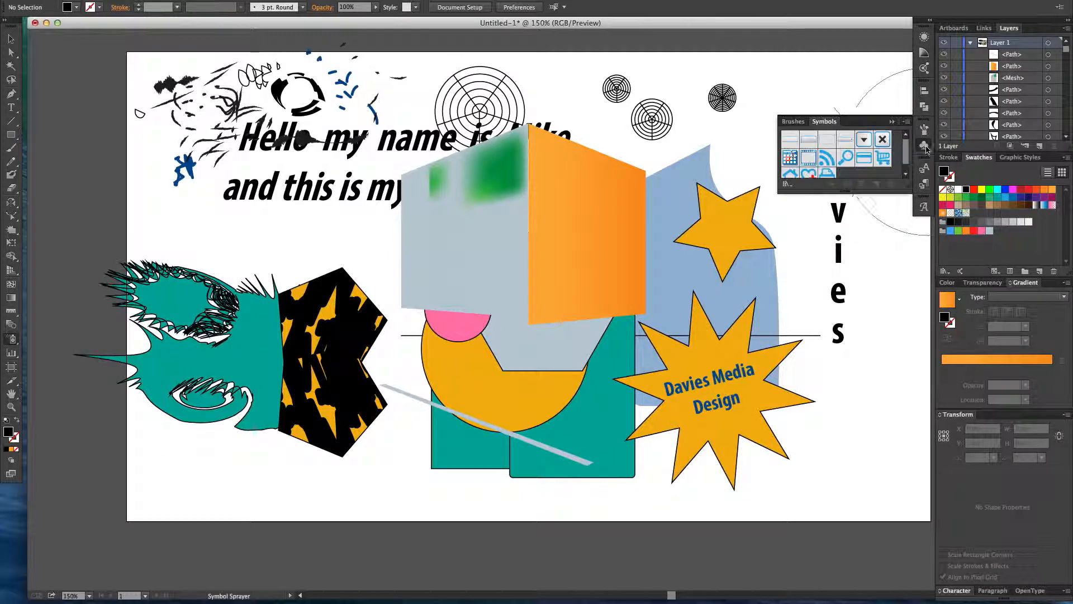
left_click(633, 137)
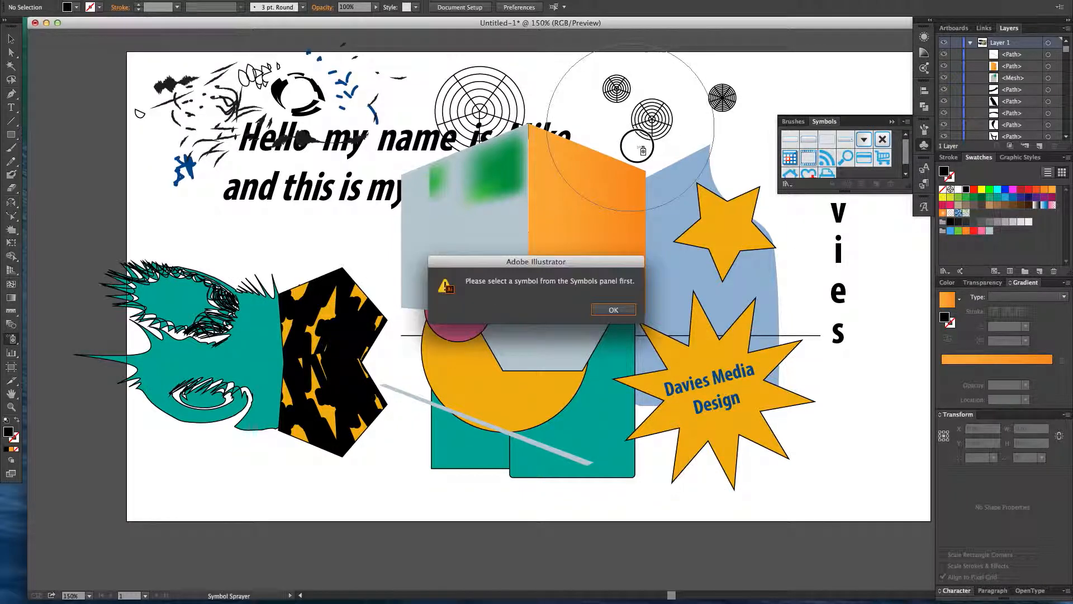
left_click(612, 310)
left_click(809, 157)
mouse_move(685, 128)
left_mouse_down()
mouse_move(554, 122)
mouse_move(487, 180)
mouse_move(481, 251)
mouse_move(384, 371)
mouse_move(455, 311)
left_mouse_up()
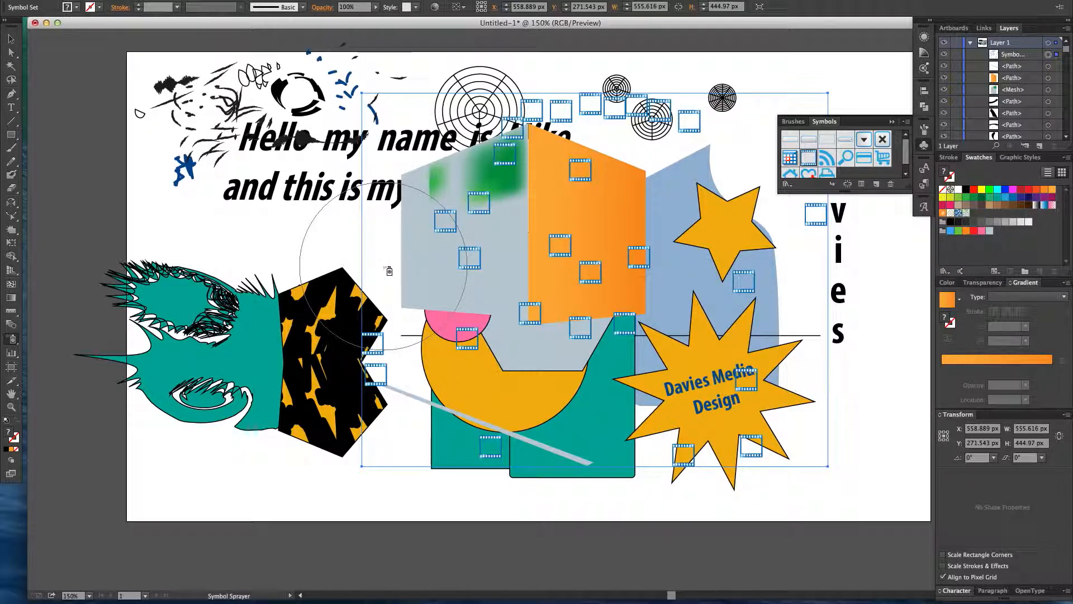
mouse_move(390, 271)
left_mouse_down()
mouse_move(274, 207)
mouse_move(313, 209)
mouse_move(279, 218)
mouse_move(263, 184)
mouse_move(313, 146)
mouse_move(389, 147)
left_mouse_up()
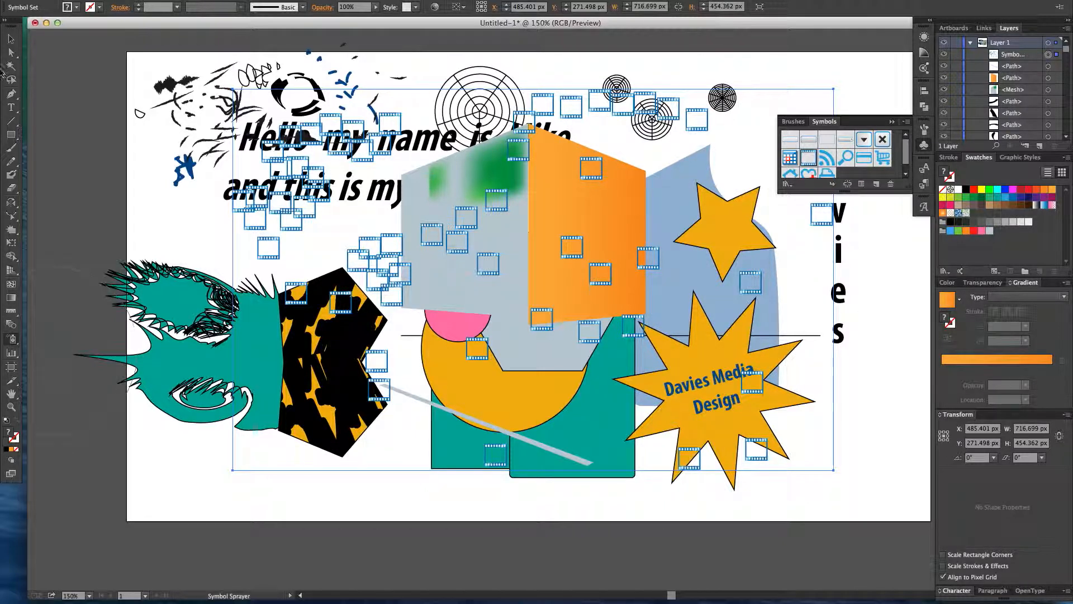
left_click(9, 39)
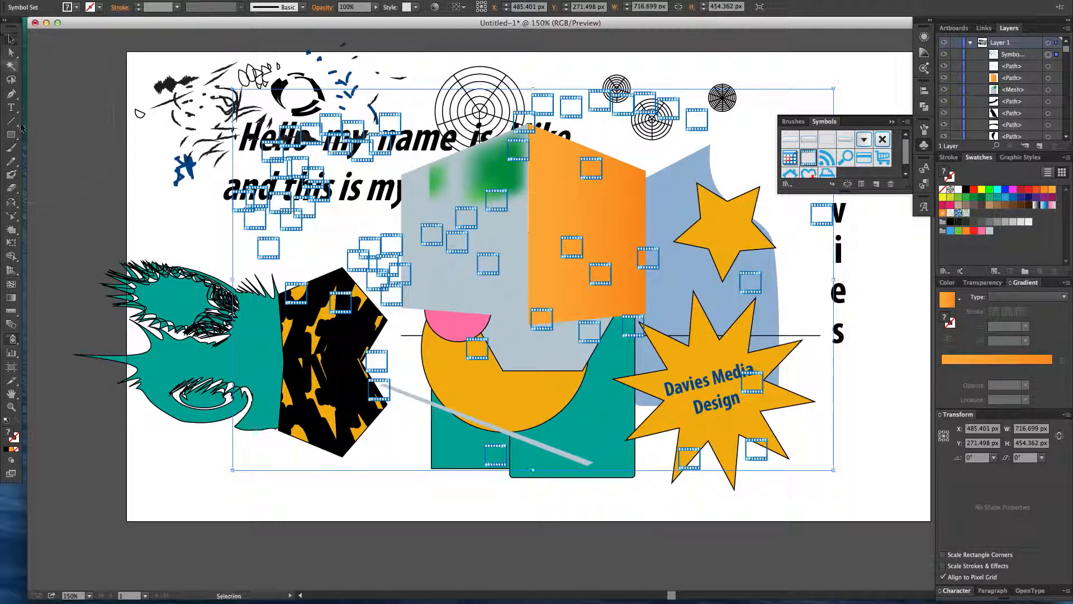
Place a 100 × 100 px area graph below the artwork, under the black and orange patterned shape
left_click(12, 354)
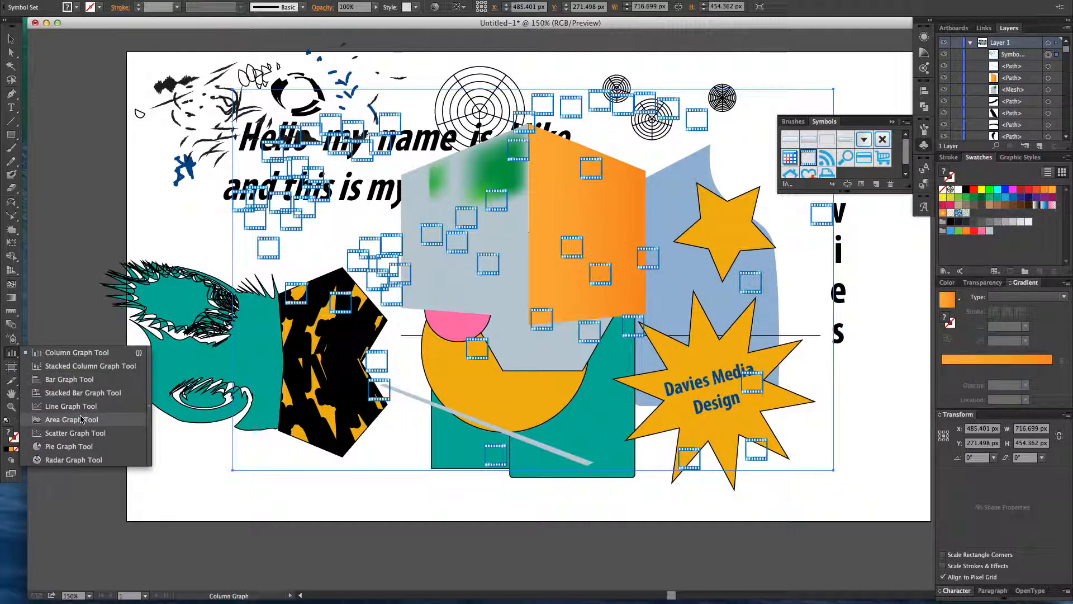
left_click(71, 420)
left_click(260, 489)
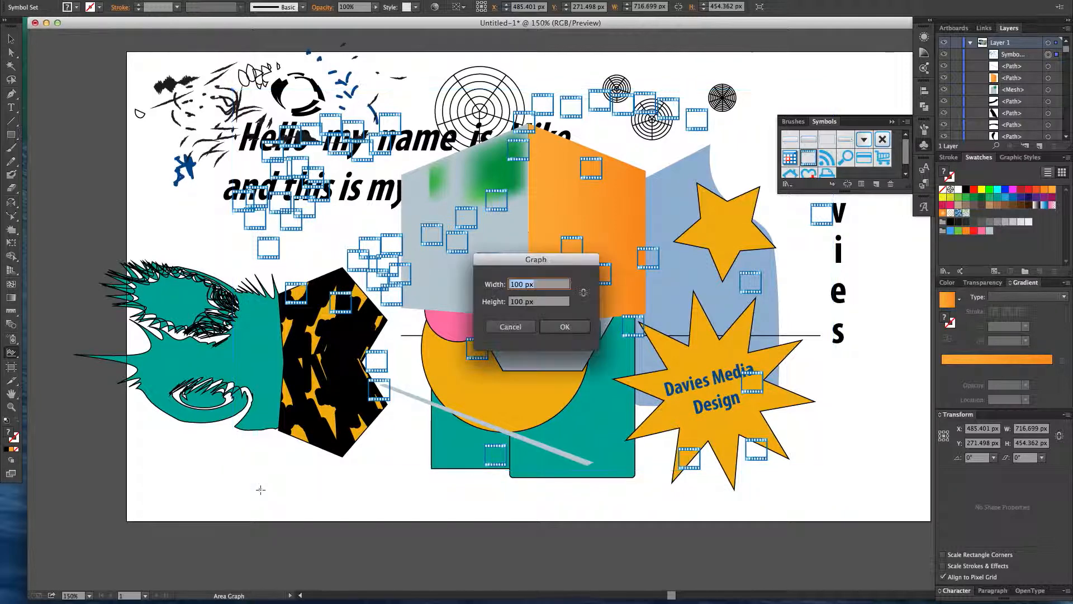
left_click(573, 330)
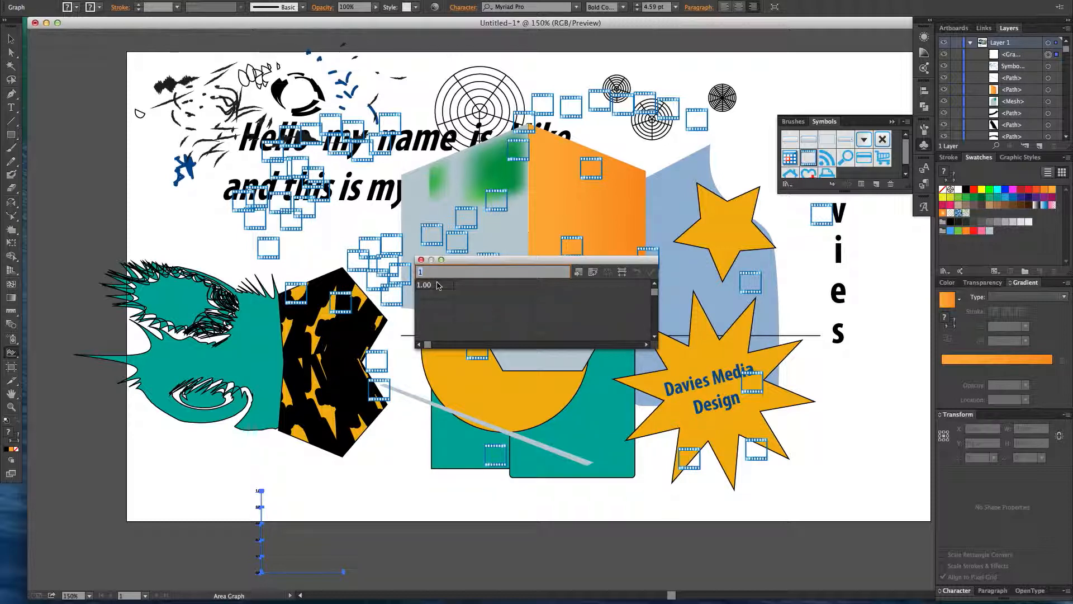
Enter 2, 4 and 5 in the second to fourth cells of the graph data's first row
left_click(468, 285)
type("2")
left_click(515, 285)
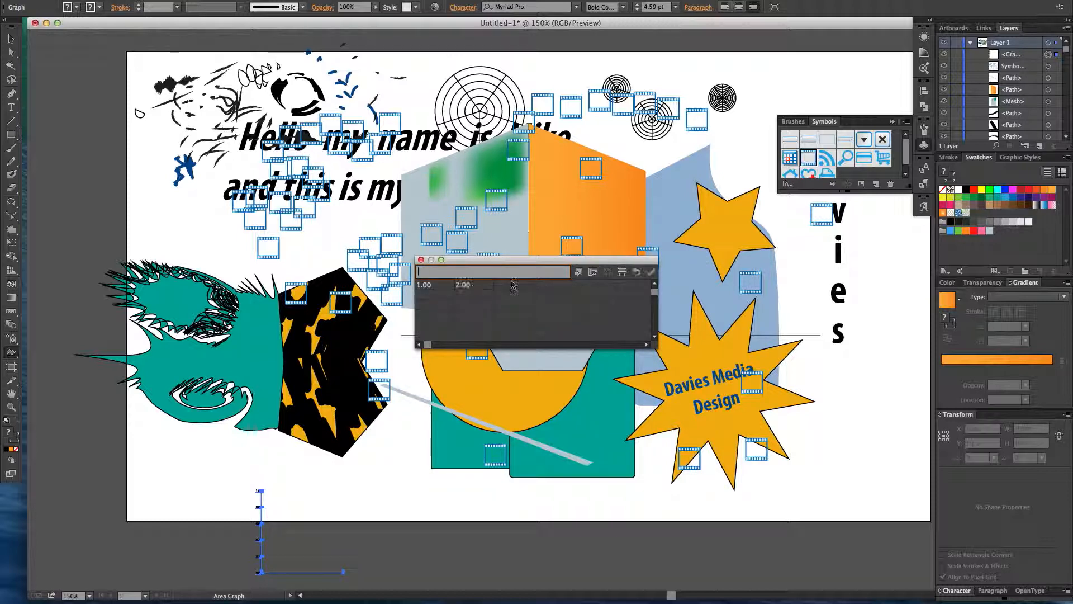
type("4")
left_click(541, 286)
type("5")
Fill the first four cells of the second data row with 7, apply the data to the graph and close the data window
left_click(555, 300)
left_click(514, 294)
type("7")
left_click(425, 295)
type("2")
left_click(472, 297)
type("7")
left_click(547, 297)
type("7")
left_click(583, 305)
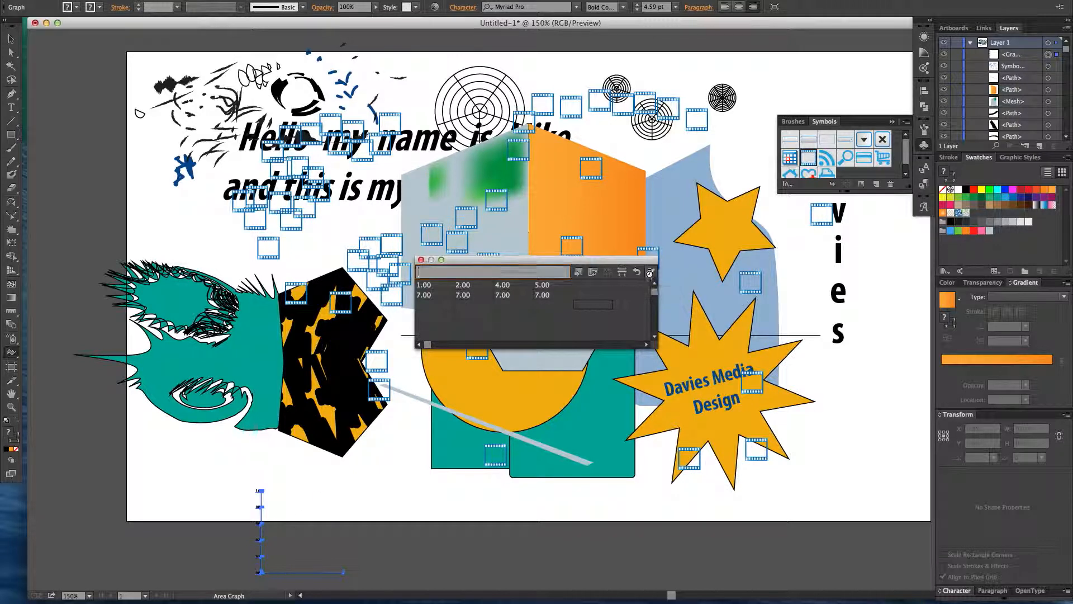
left_click(651, 272)
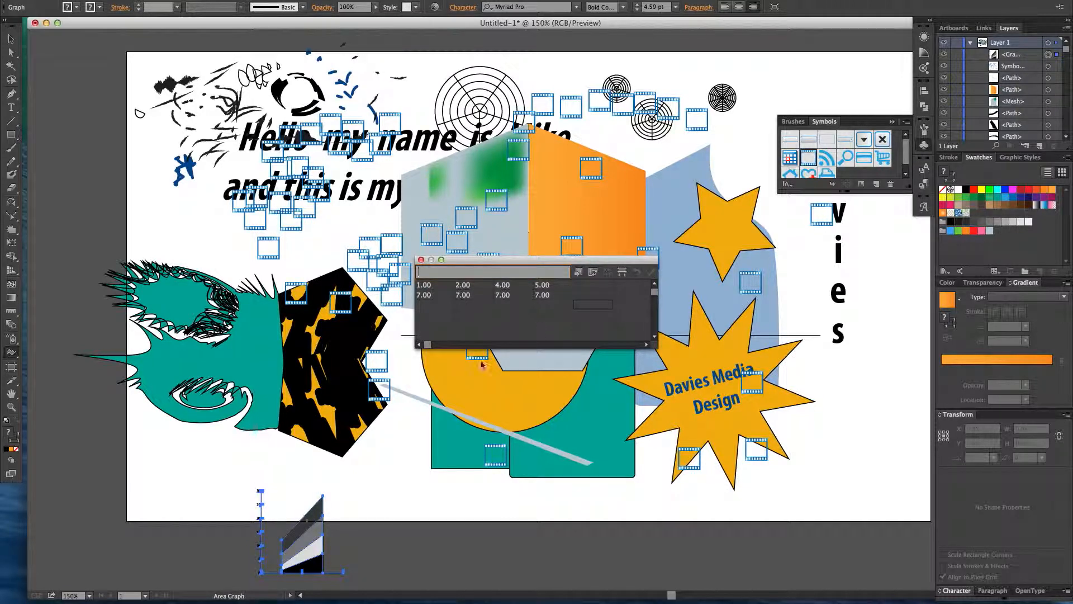
left_click(421, 260)
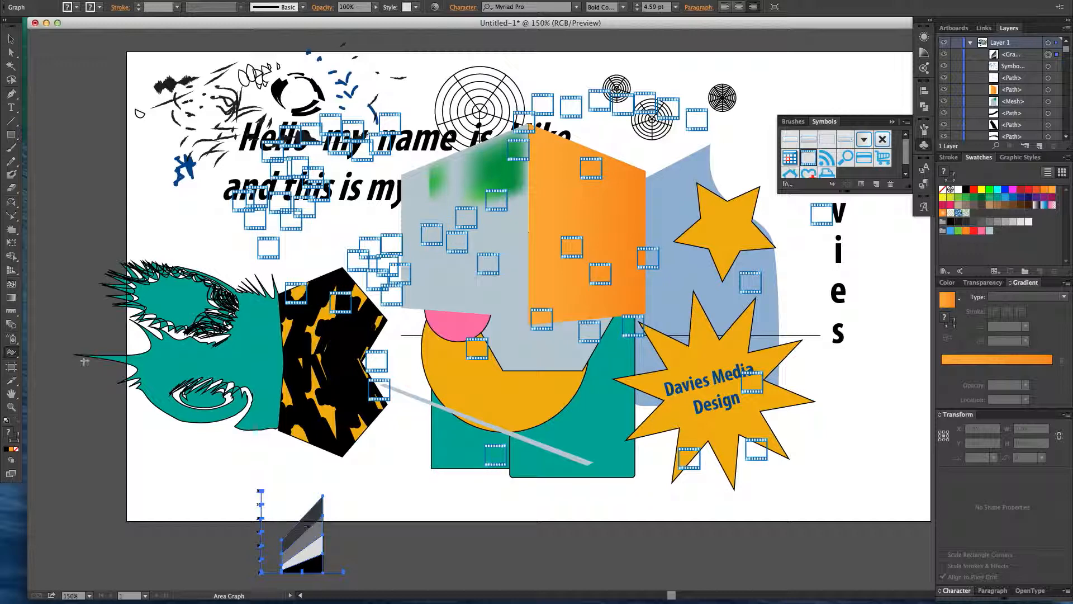
Extend the artboard slightly upward and down past the area graph, to a height of about 637 px
left_click(11, 368)
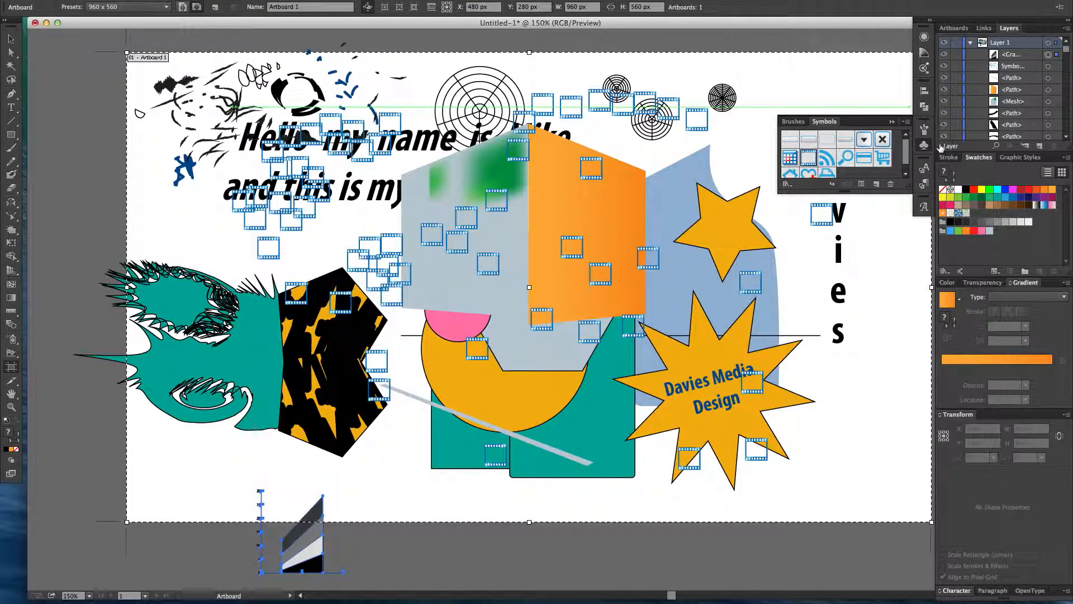
left_click_drag(671, 595, 673, 596)
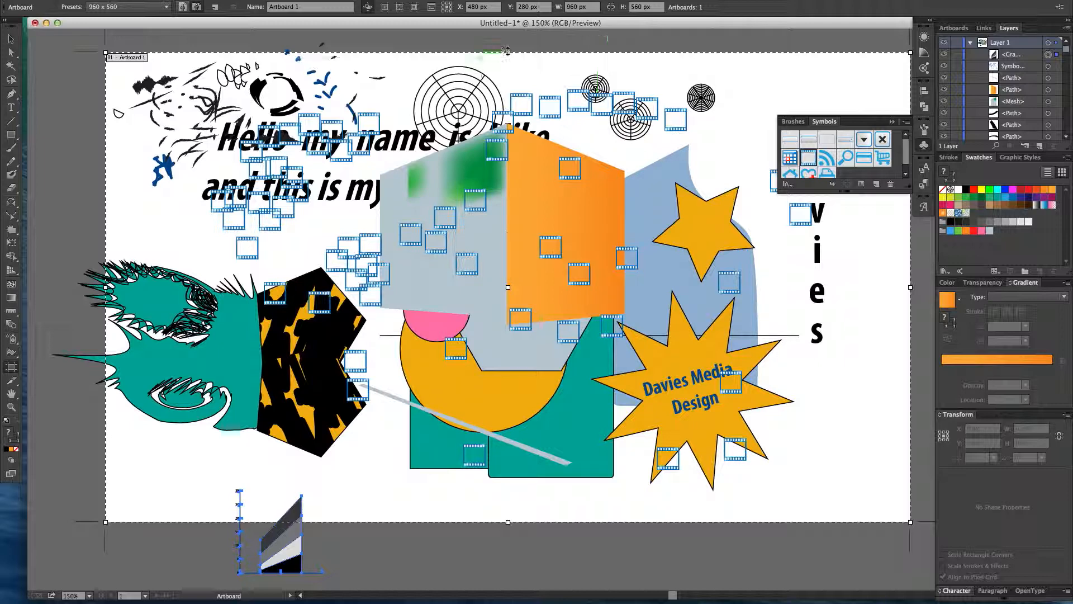
left_click_drag(508, 53, 511, 43)
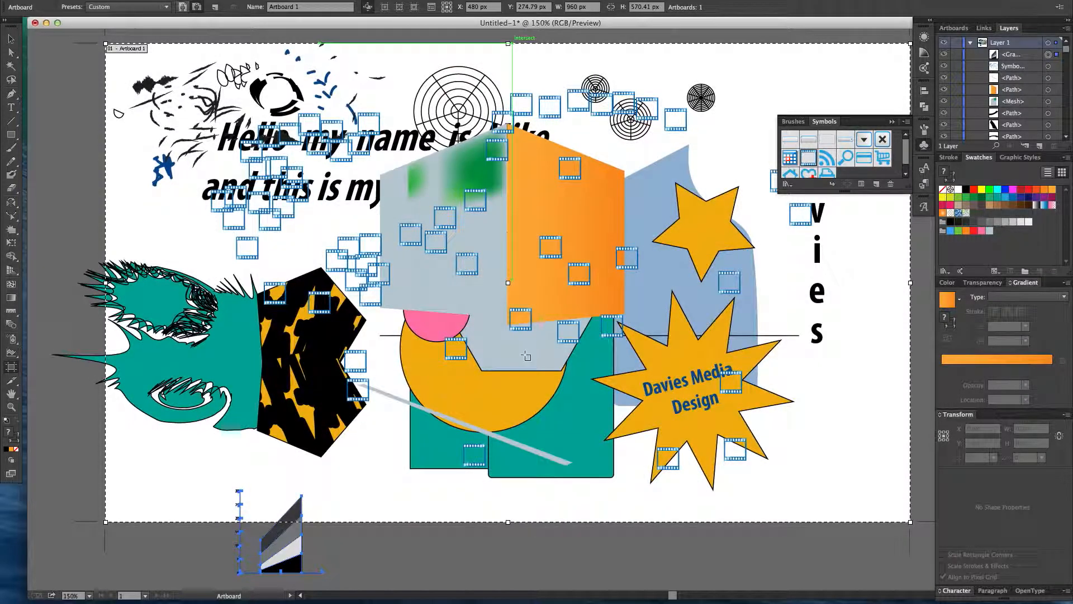
left_click_drag(511, 523, 510, 577)
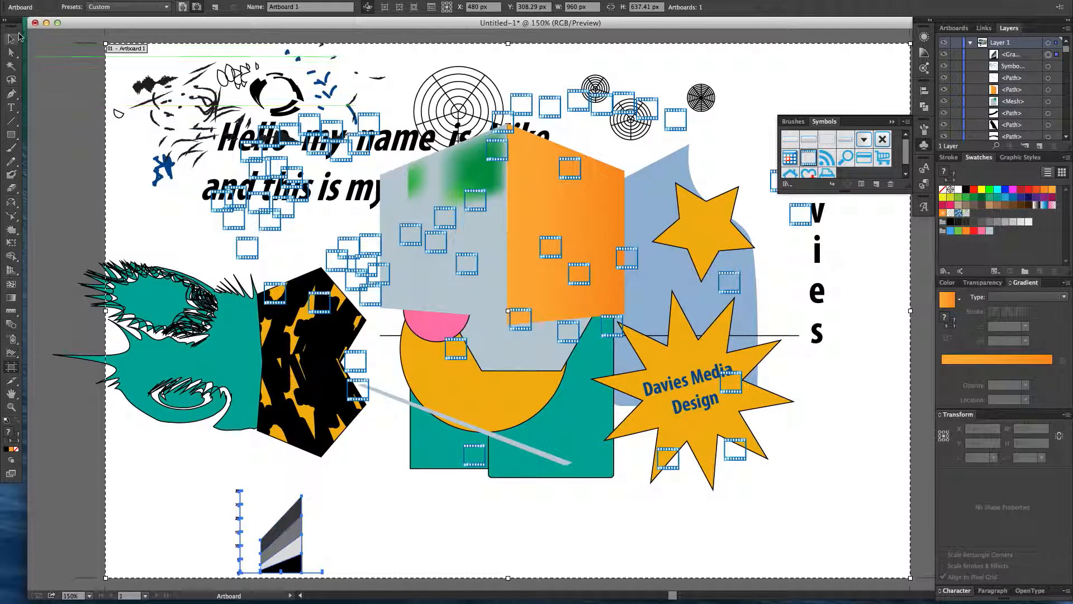
key("v")
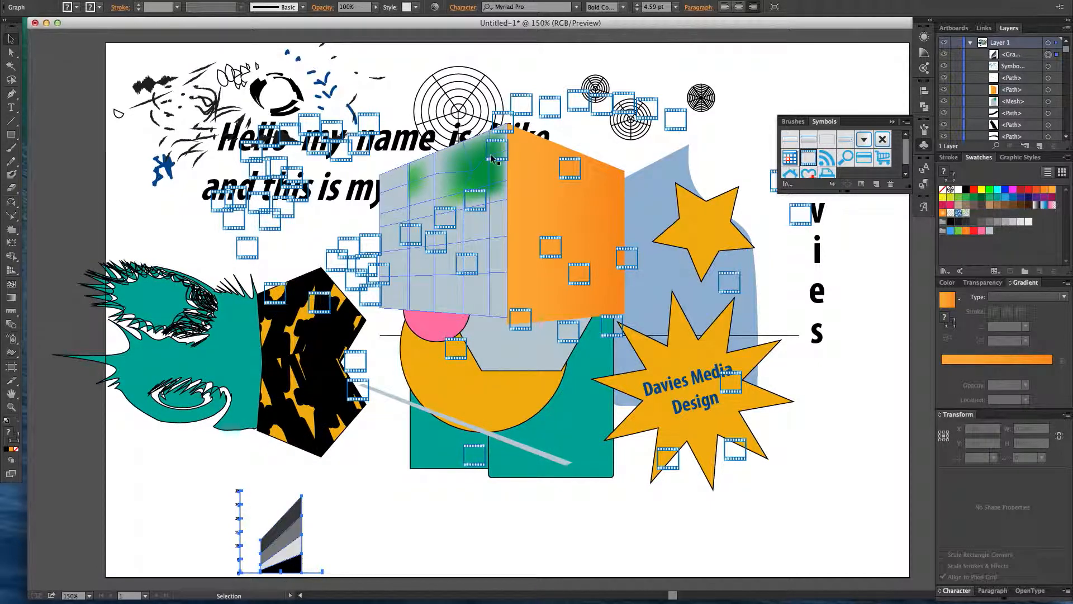
Draw a second artboard about 490 × 249 px over the upper-left part of the artwork and delete it
left_click(18, 366)
left_click_drag(102, 82, 300, 179)
left_click_drag(379, 215, 512, 291)
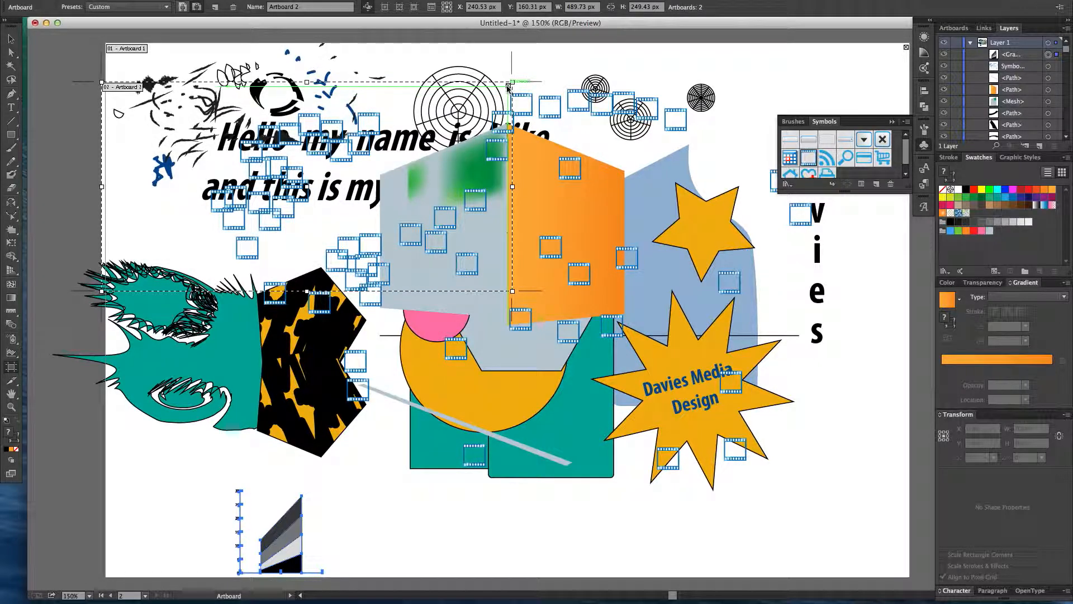
key("Delete")
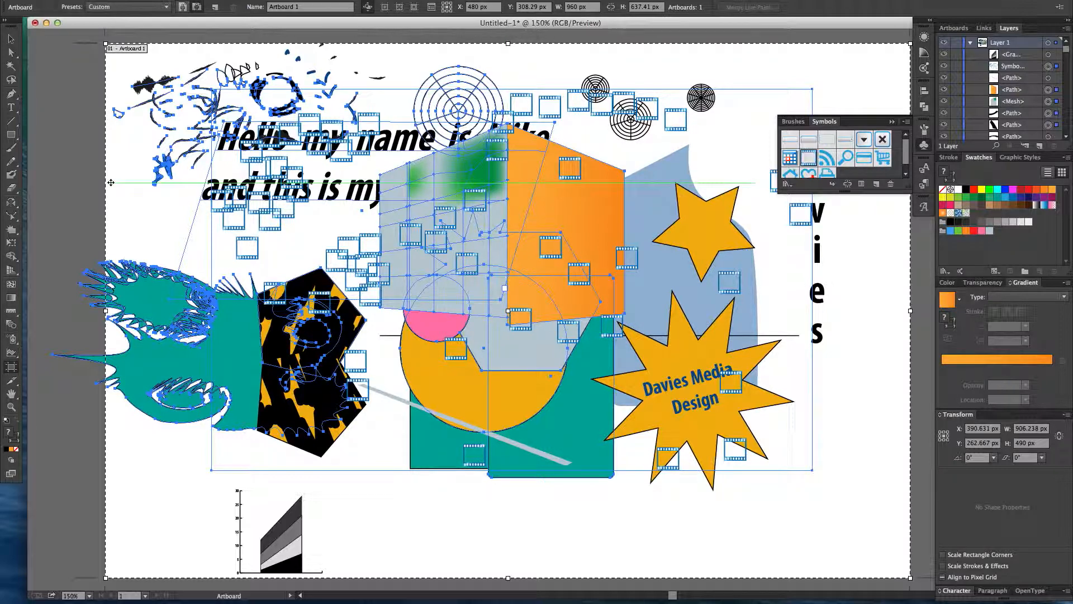
Draw a 131 × 84 px slice over the teal face, undo it, and do the same with a 732 × 285 px slice across the upper artwork
left_click(12, 383)
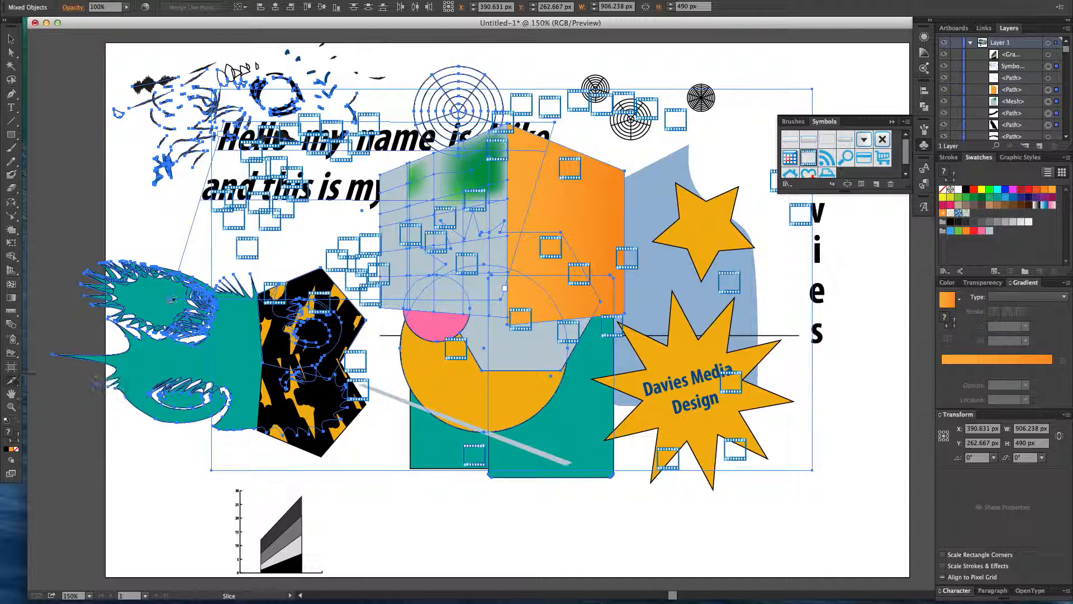
left_click_drag(164, 291, 273, 363)
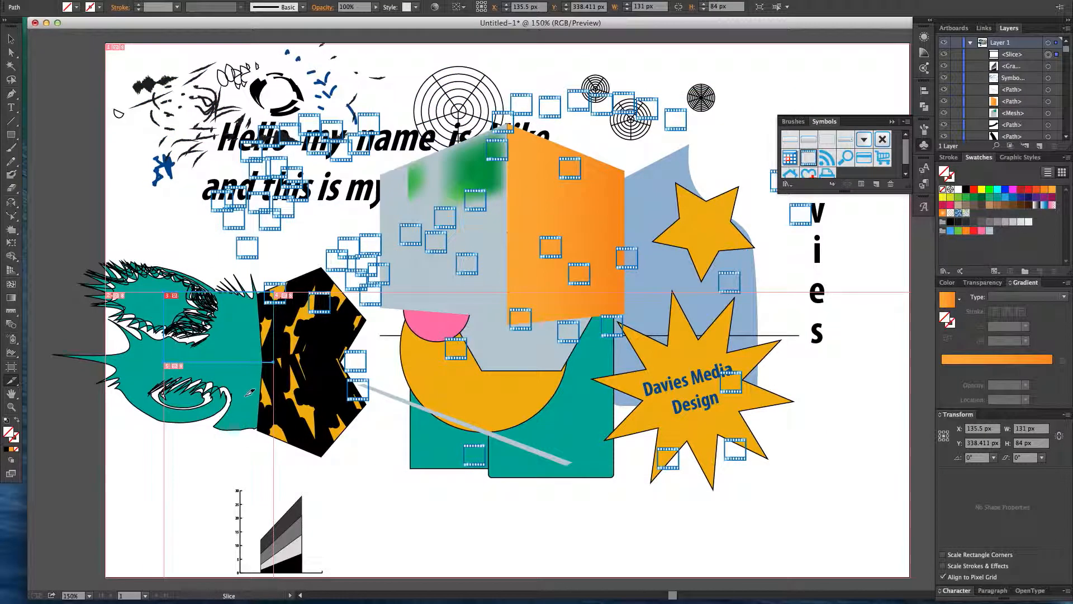
key("ctrl+z")
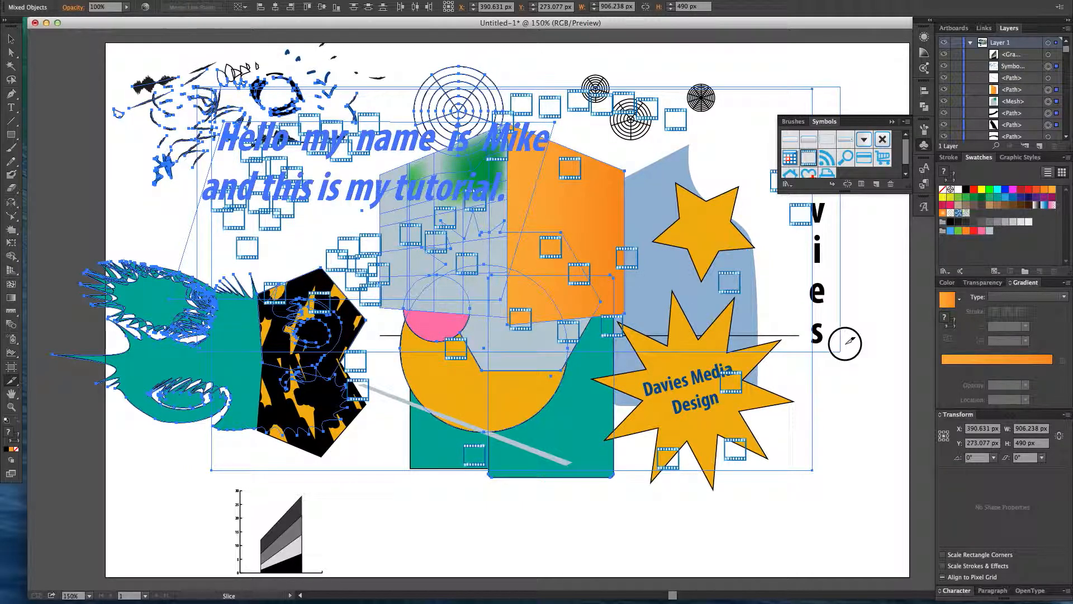
left_click_drag(834, 335, 811, 326)
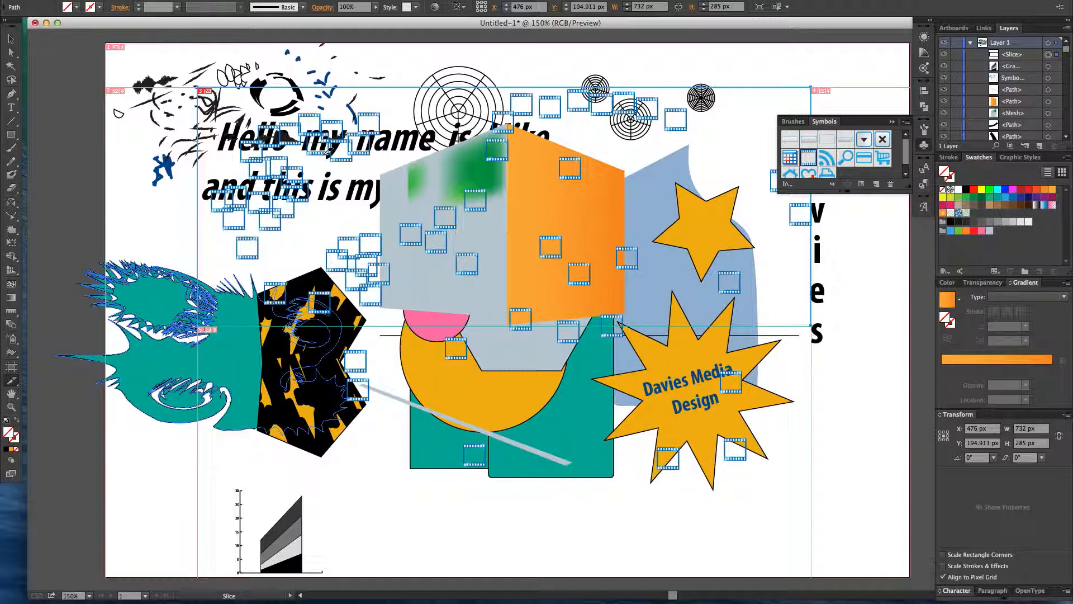
key("super+z")
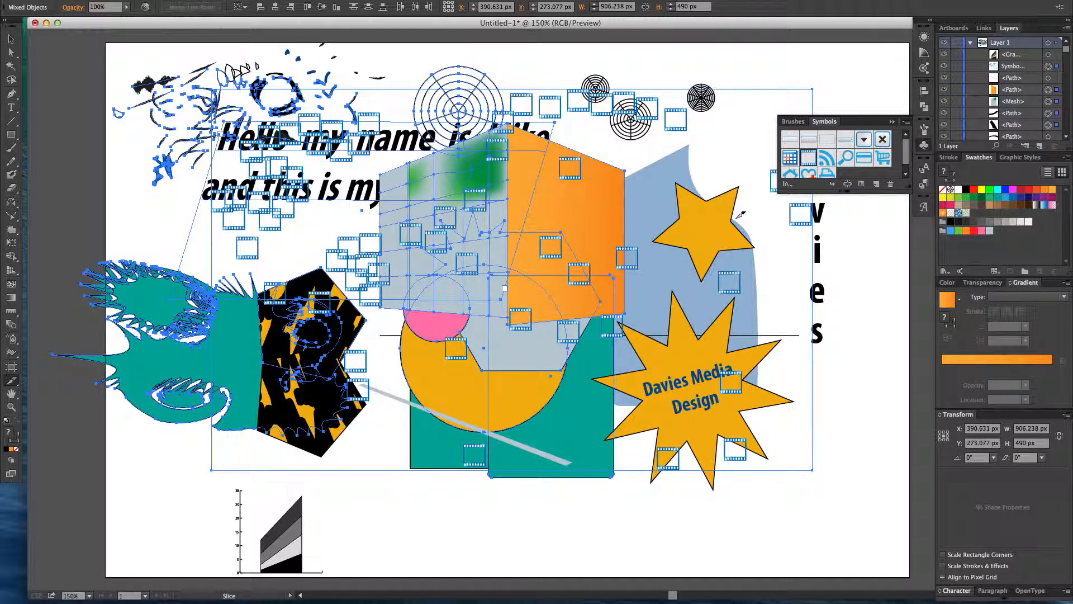
Pan around the artwork in different directions with the Hand tool
left_click(9, 395)
left_click_drag(369, 298, 365, 320)
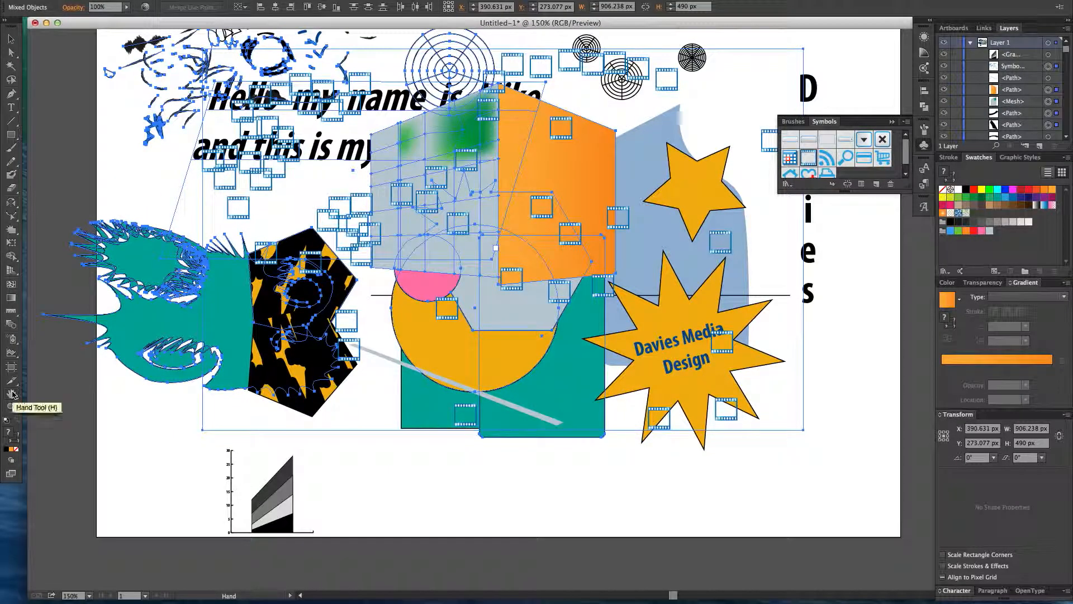
left_click_drag(399, 243, 336, 292)
left_click_drag(562, 173, 494, 208)
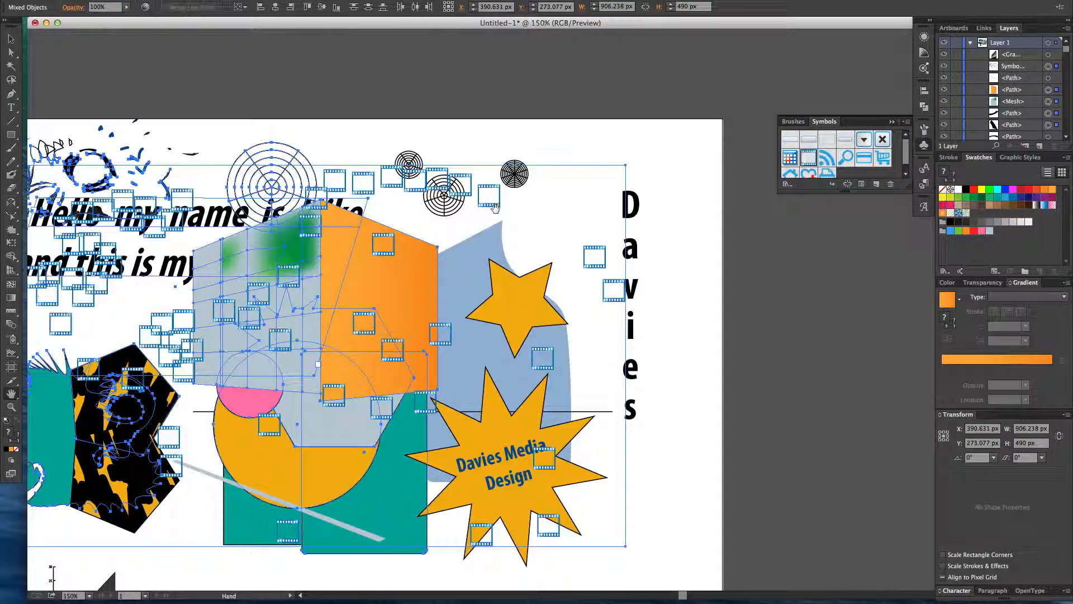
left_click_drag(419, 314, 518, 228)
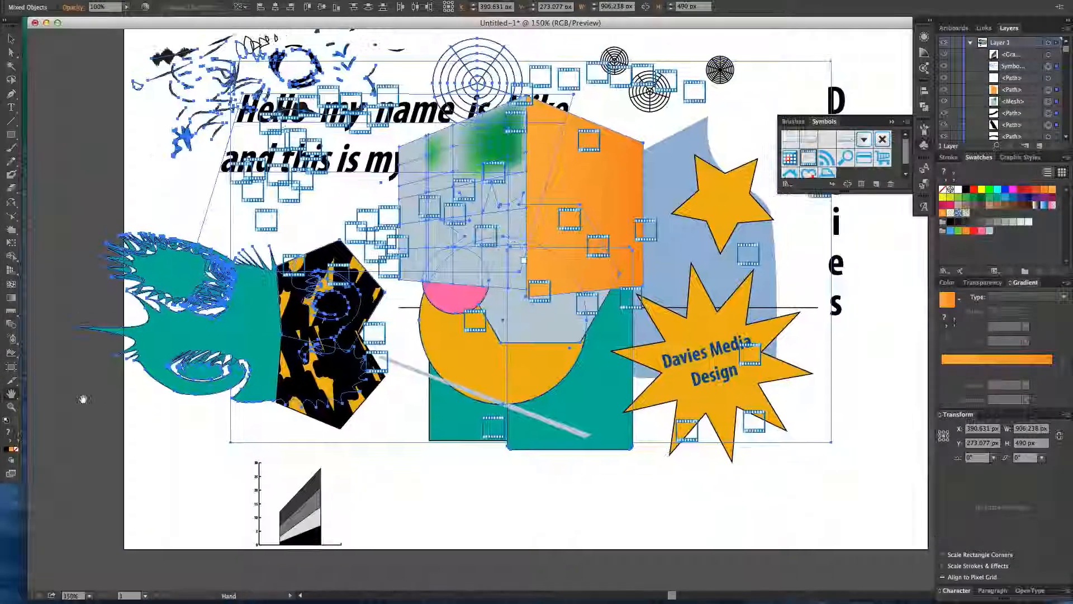
Reposition the page tiling with the Print Tiling tool so its lower-left corner sits just beside the area graph
left_click(12, 394)
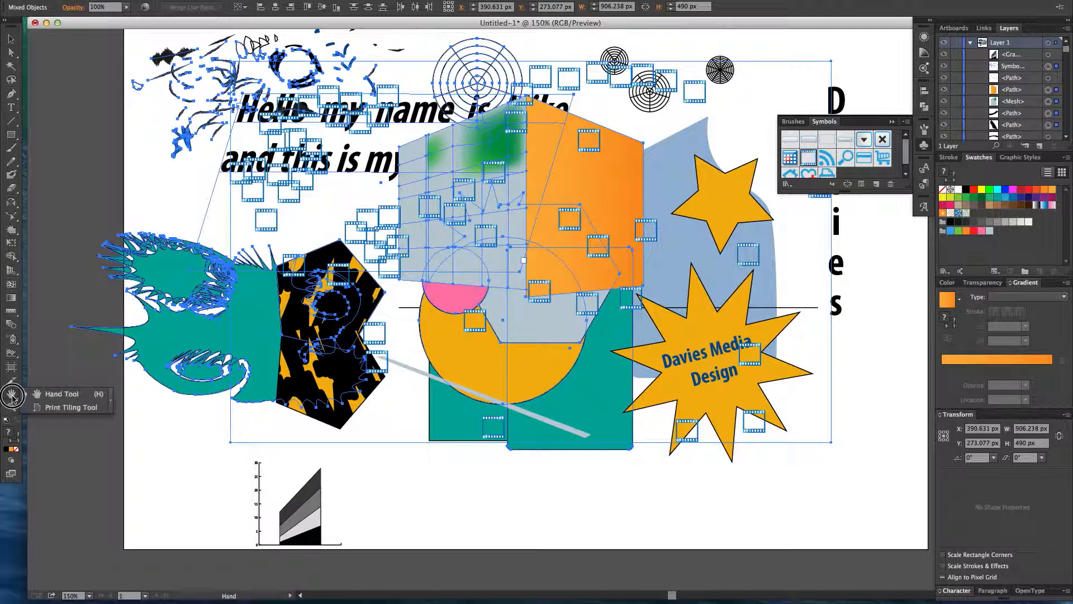
left_click(30, 406)
left_click_drag(168, 198, 235, 518)
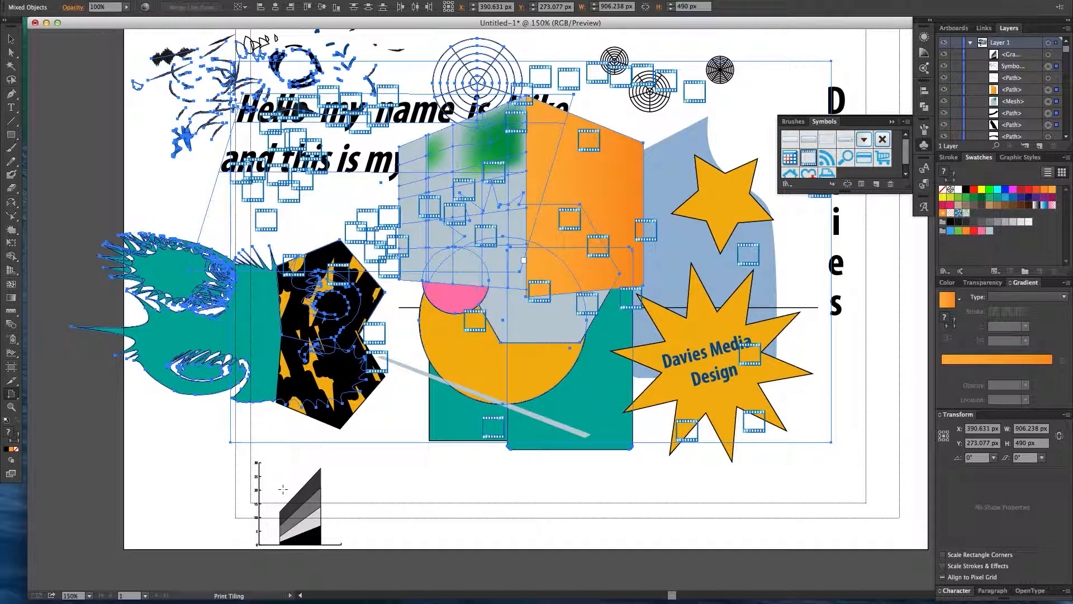
scroll(523, 415, "up", 3)
scroll(523, 415, "up", 2)
scroll(522, 415, "down", 2)
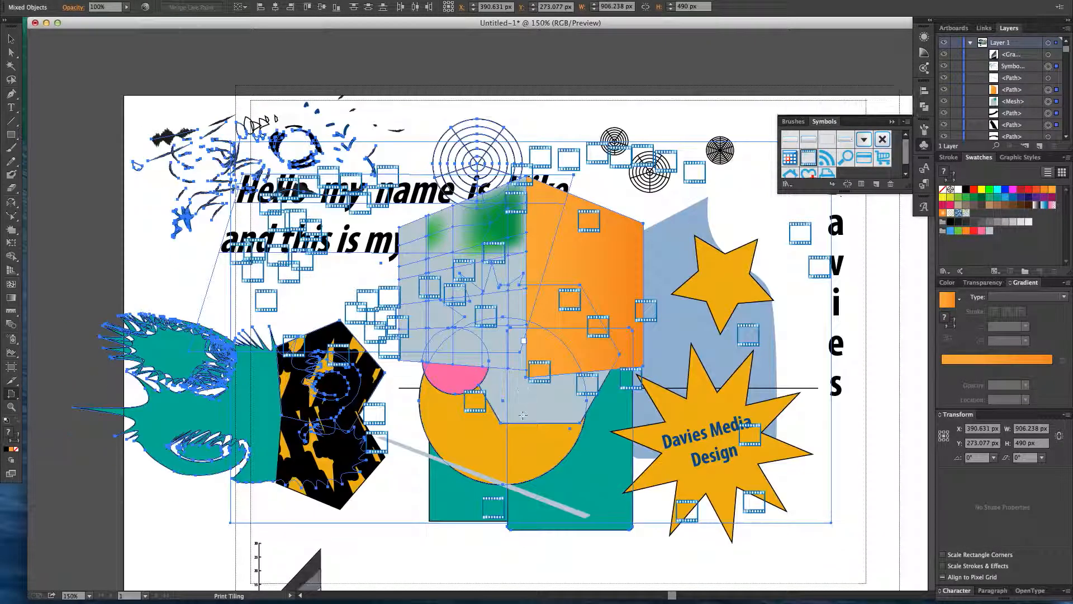
scroll(522, 414, "down", 3)
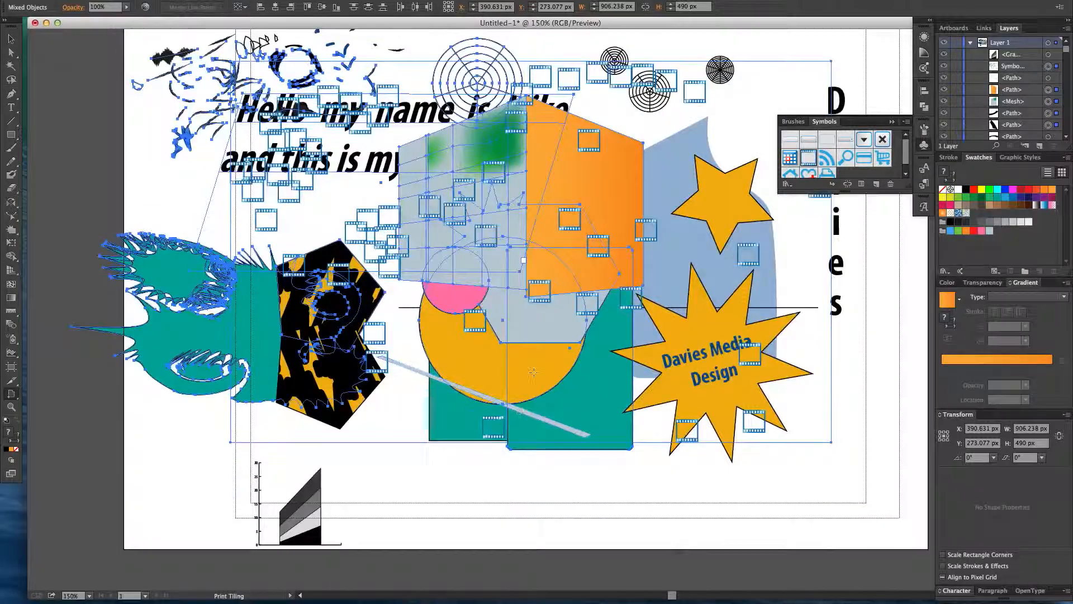
Shift the page tiling toward the artboard's middle, and again to the artboard's left edge at the teal face
left_click_drag(535, 372, 419, 503)
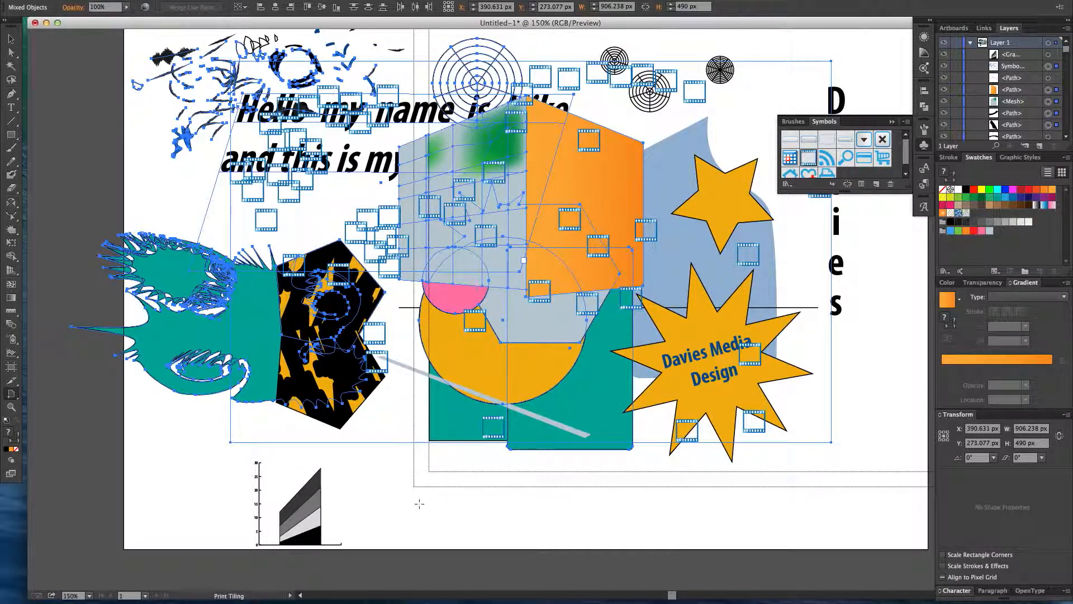
left_click(143, 288)
scroll(414, 326, "down", 3)
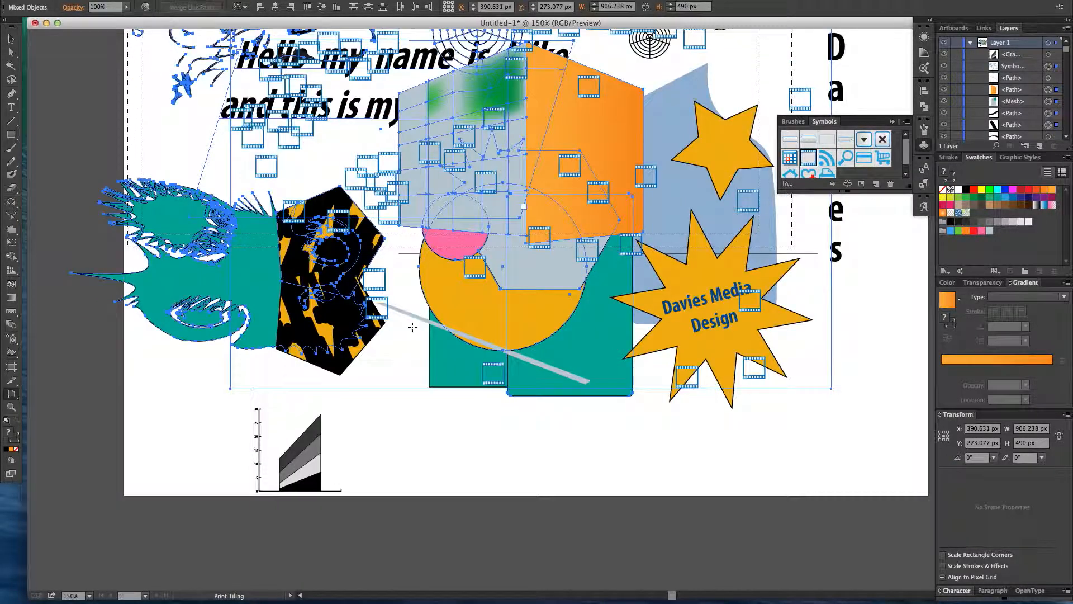
scroll(413, 326, "up", 3)
scroll(414, 326, "up", 4)
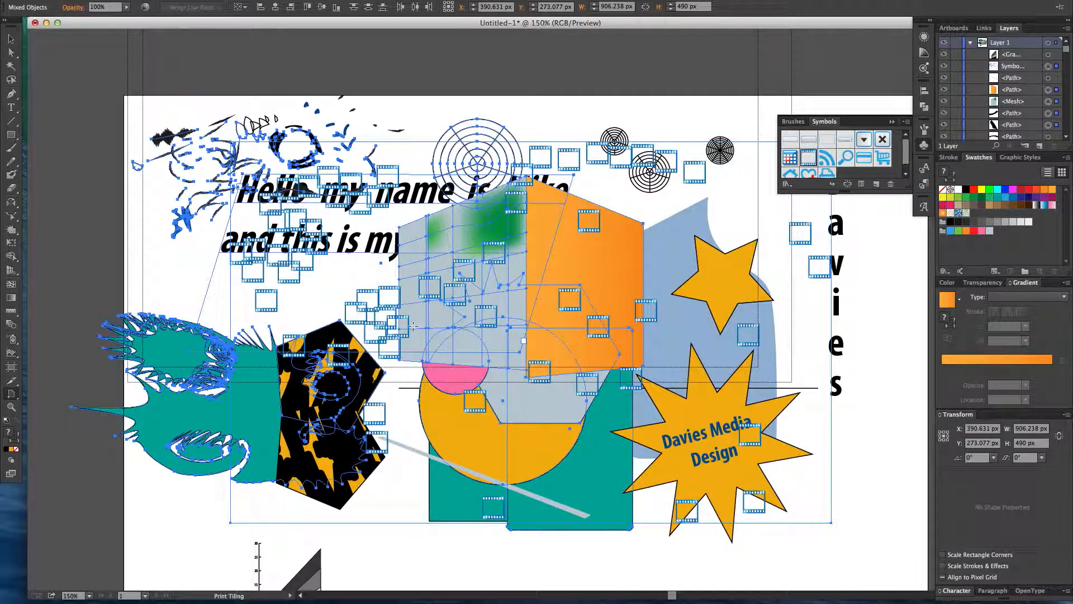
scroll(413, 326, "down", 5)
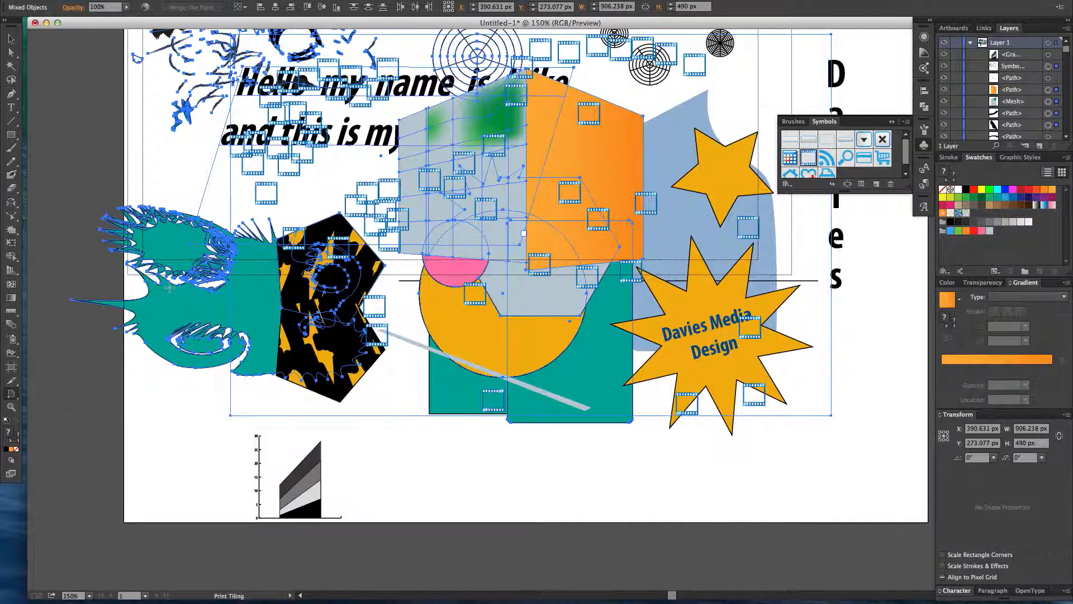
Zoom in on the "Hello my name is" text up to 600% and back out to 100% with the Zoom tool
left_click(12, 408)
left_click(507, 244)
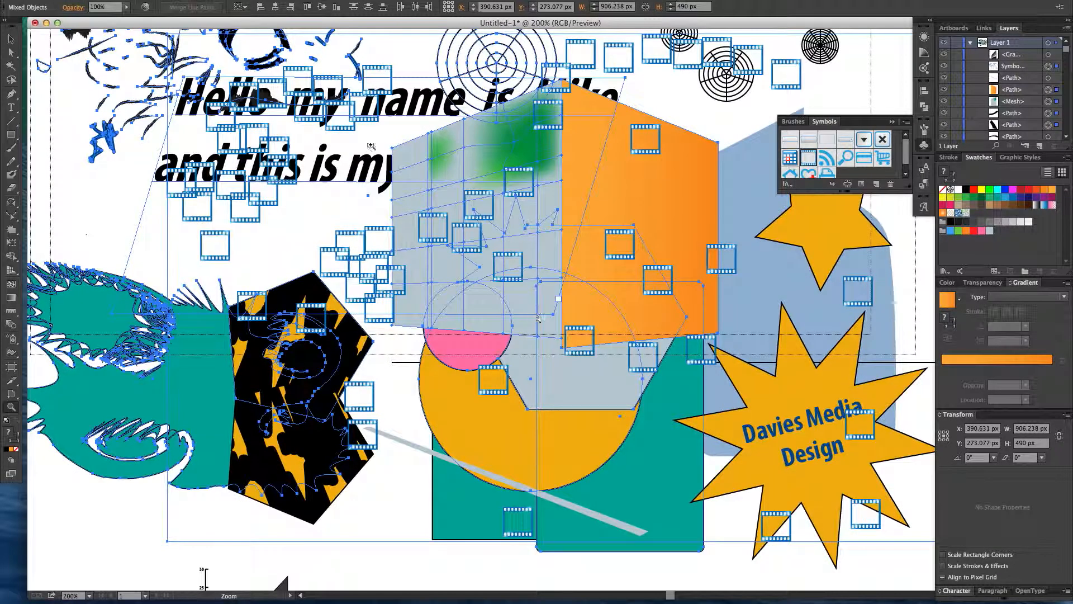
left_click(507, 236)
left_click(180, 143)
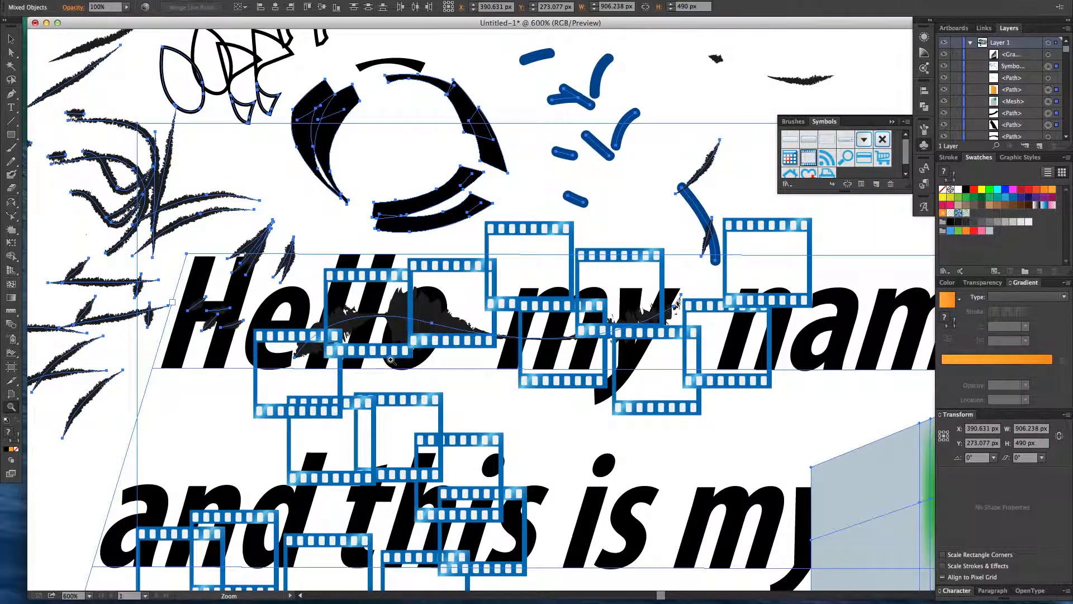
left_click(567, 320, "alt")
left_click(568, 320, "alt")
left_click(587, 341, "alt")
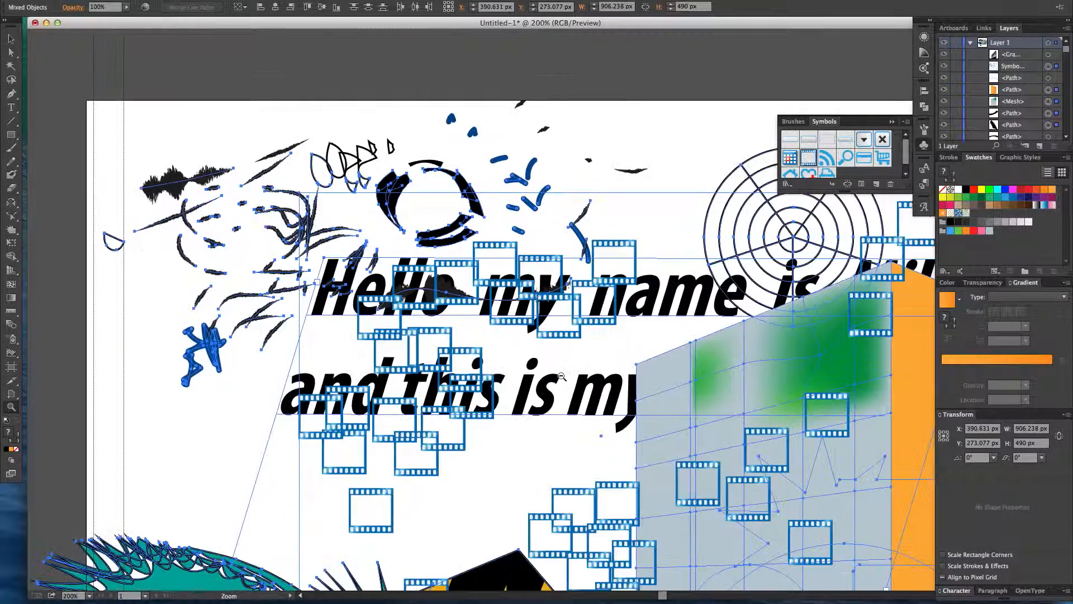
left_click(614, 370, "alt")
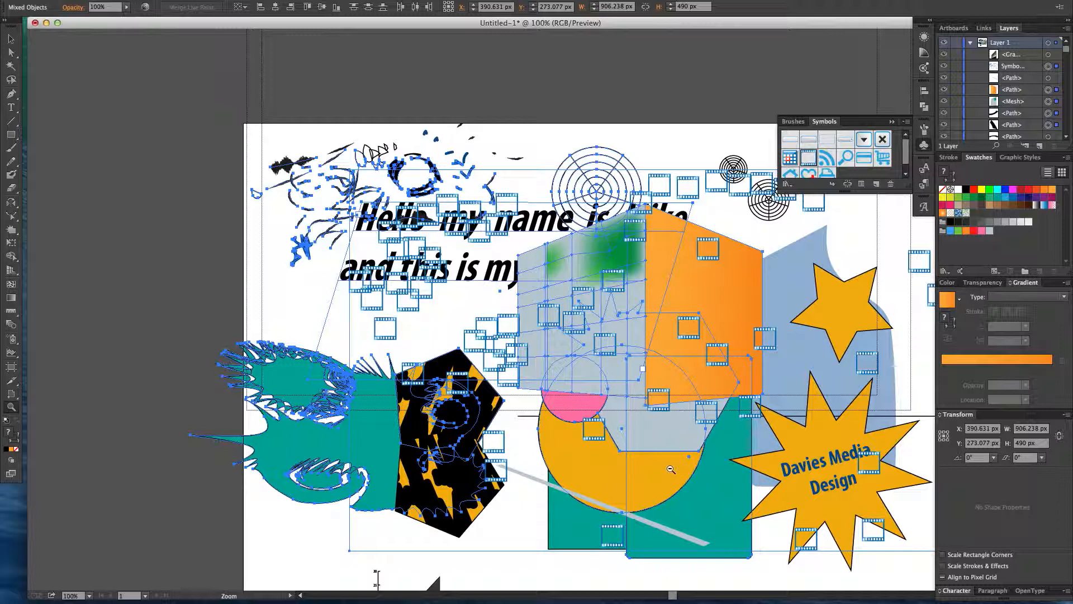
left_click(674, 469, "alt")
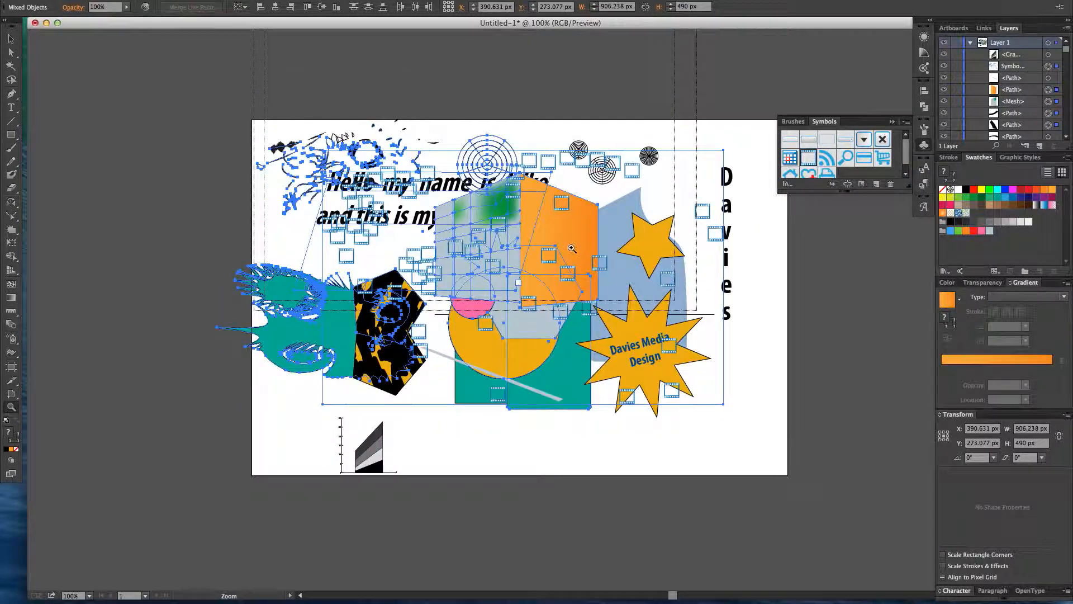
Zoom in on the teal shape and the black-and-orange polygon up to 300% and back out to 100% with the Zoom tool
left_click(519, 246)
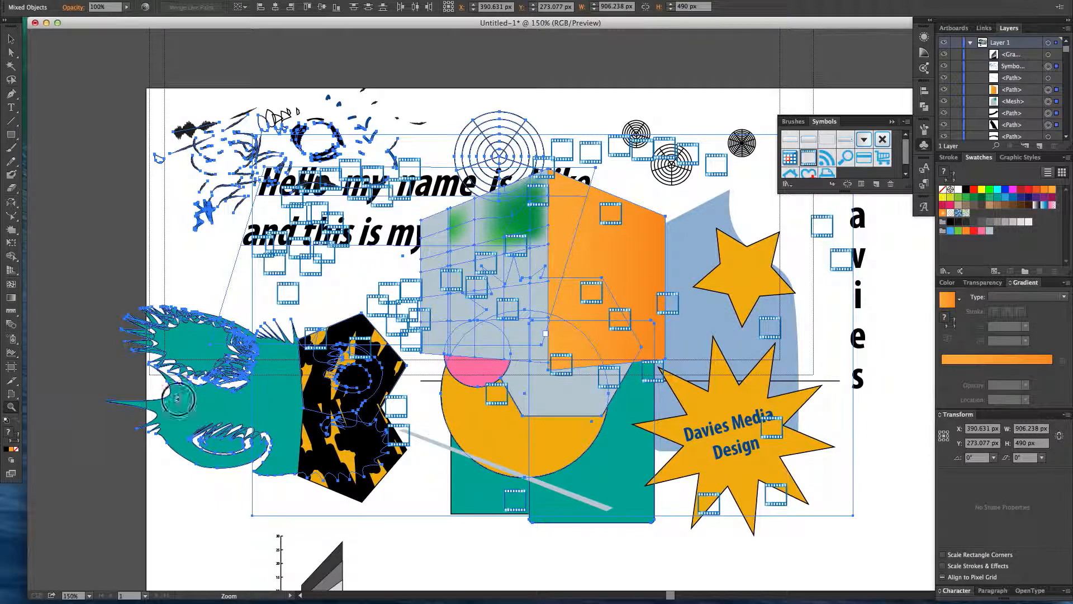
left_click(137, 399)
left_click(620, 284)
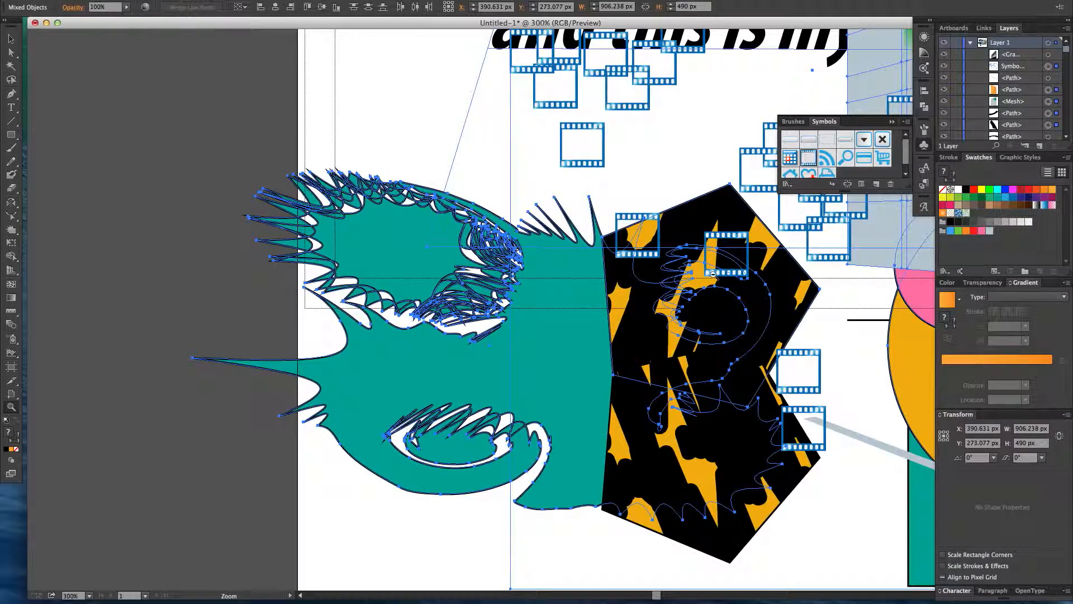
left_click(709, 285, "alt")
left_click(703, 299, "alt")
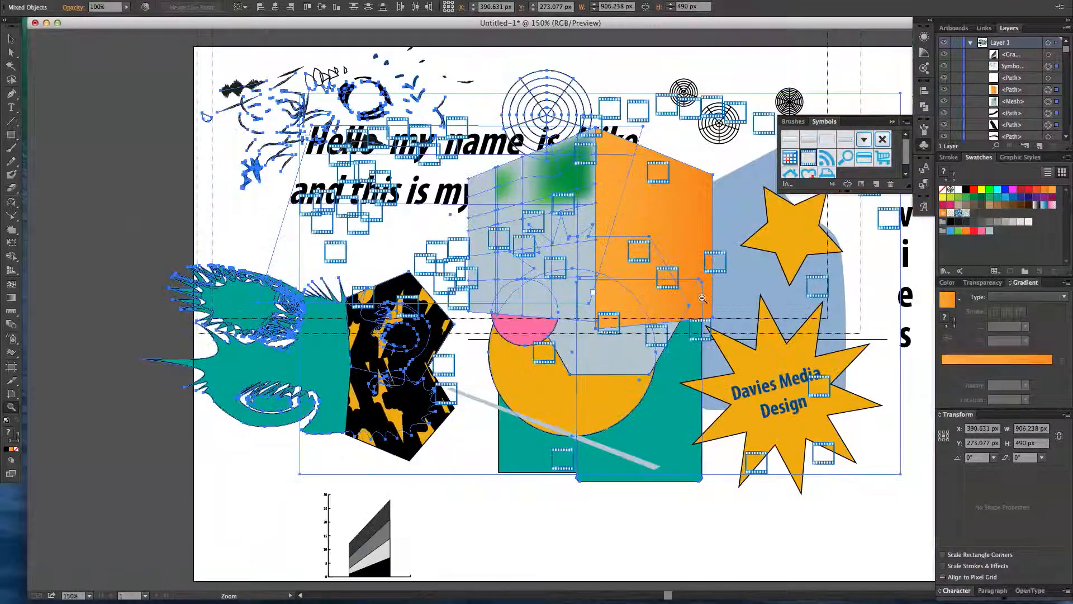
left_click(625, 305, "alt")
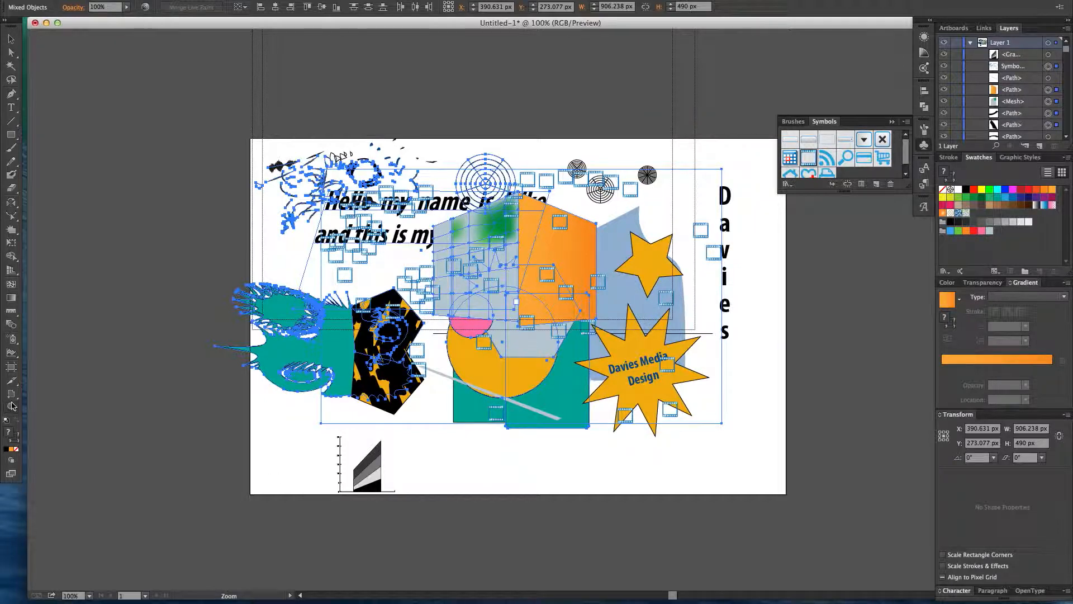
Deselect the artwork, put away the floating symbol library, and delete all artwork in the document
left_click(11, 39)
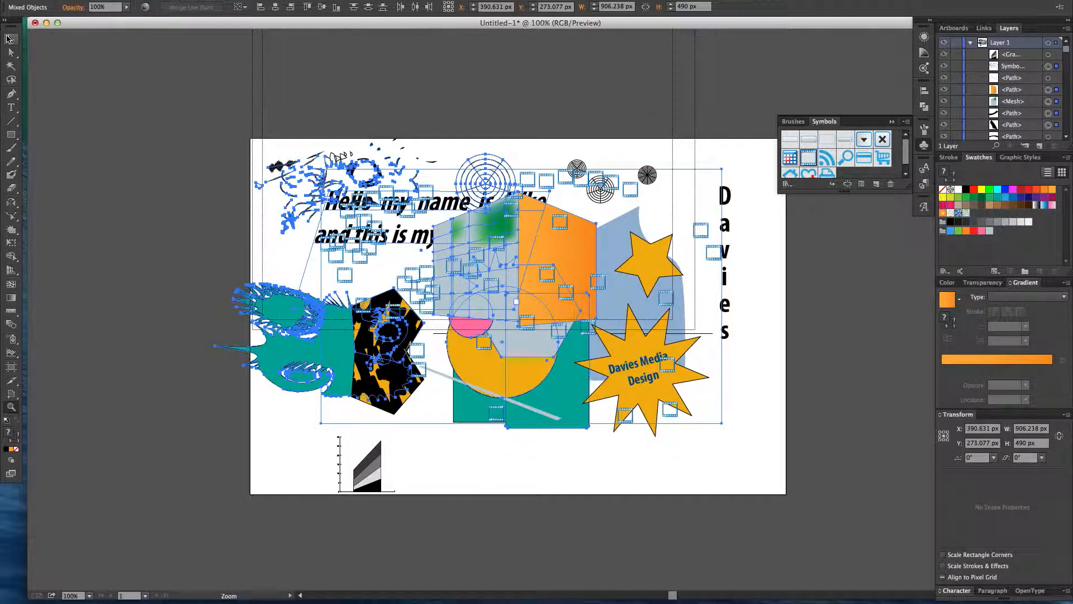
left_click(180, 149)
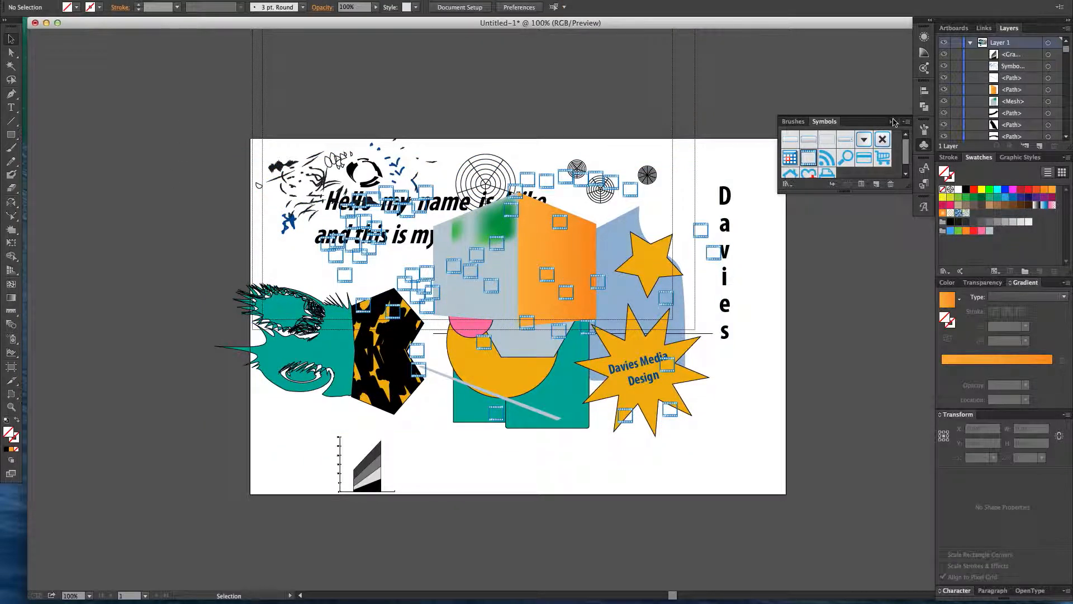
left_click(894, 121)
key("super+a")
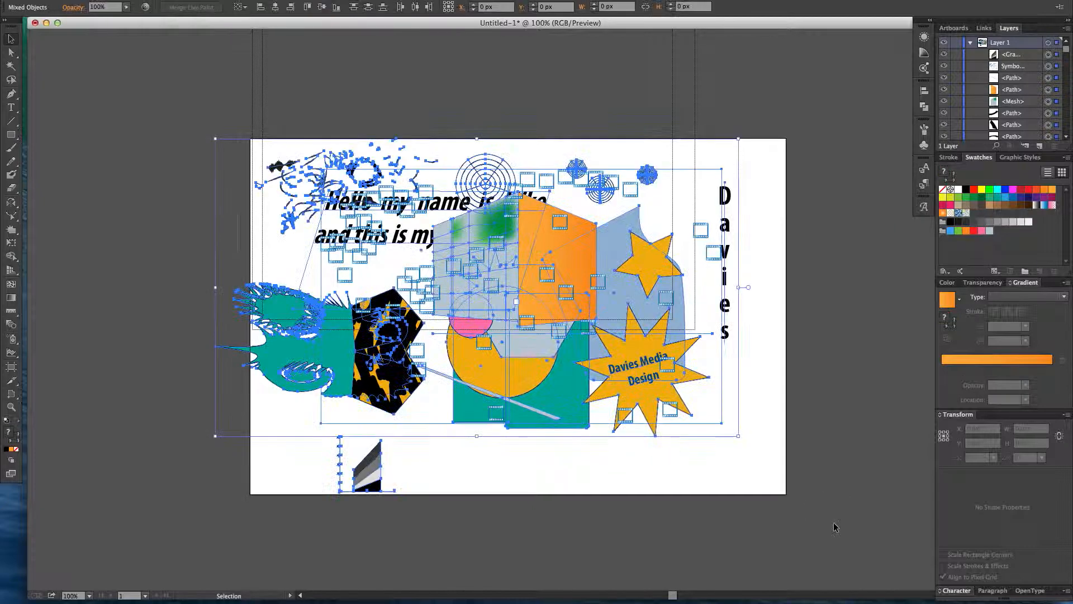
key("Delete")
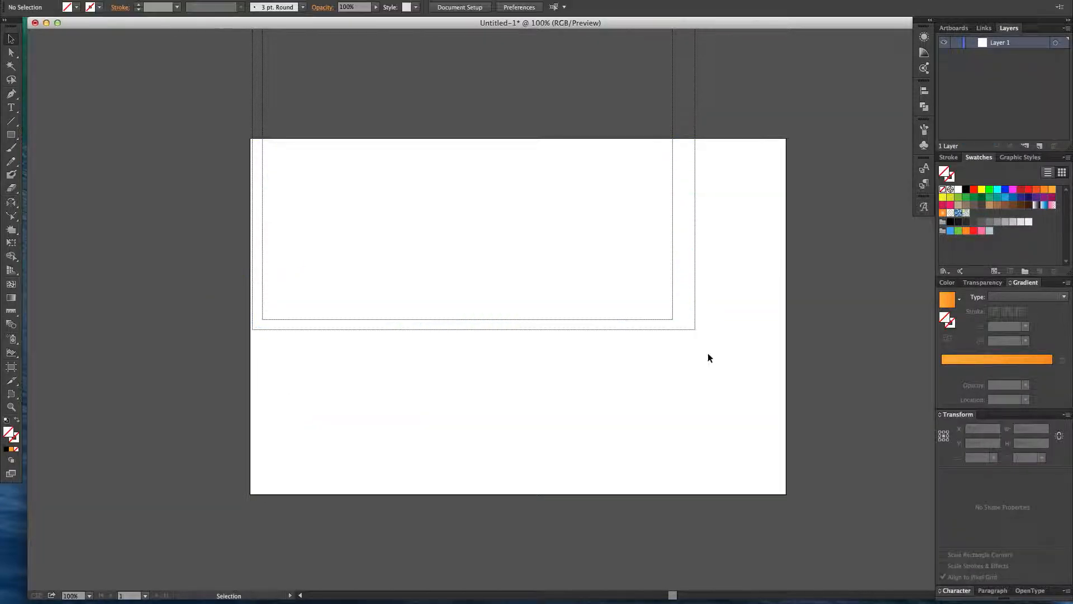
scroll(605, 292, "down", 3)
scroll(605, 291, "up", 3)
scroll(269, 130, "down", 3)
scroll(270, 129, "up", 7)
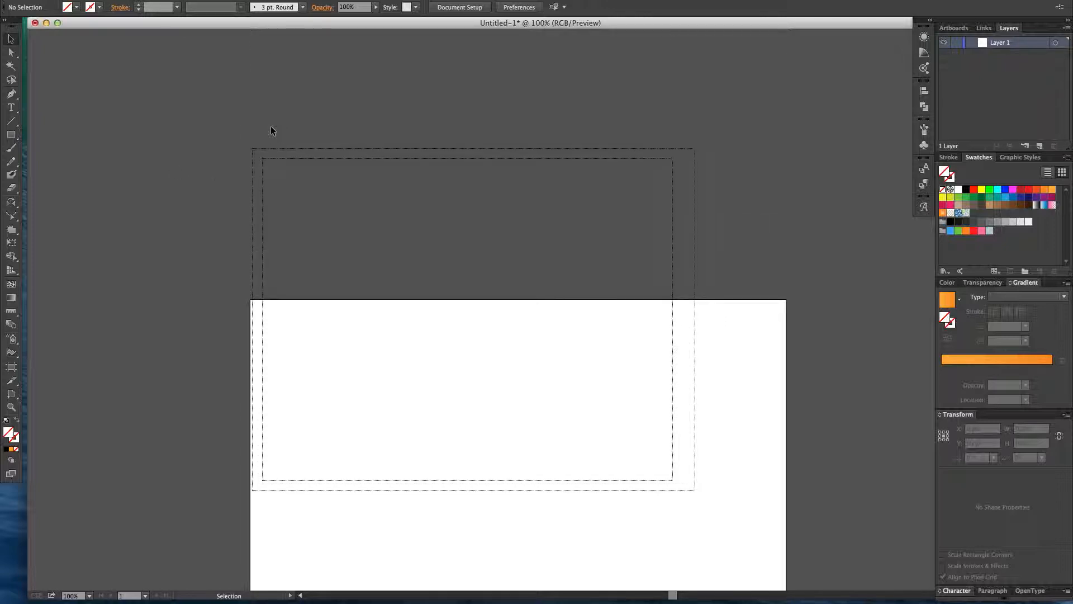
scroll(271, 130, "down", 3)
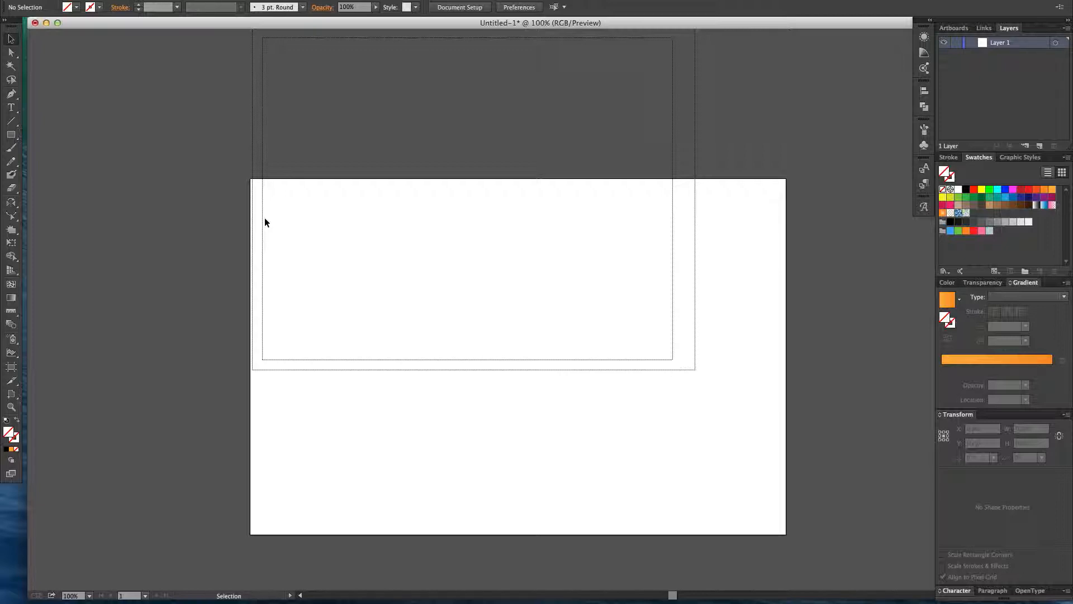
scroll(229, 198, "up", 2)
scroll(230, 198, "down", 2)
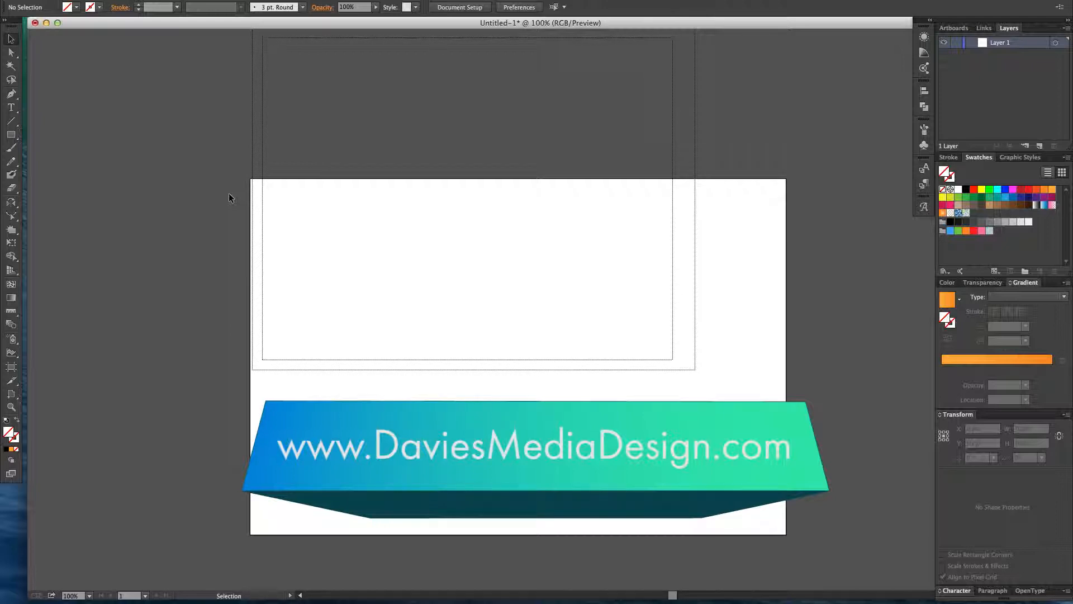